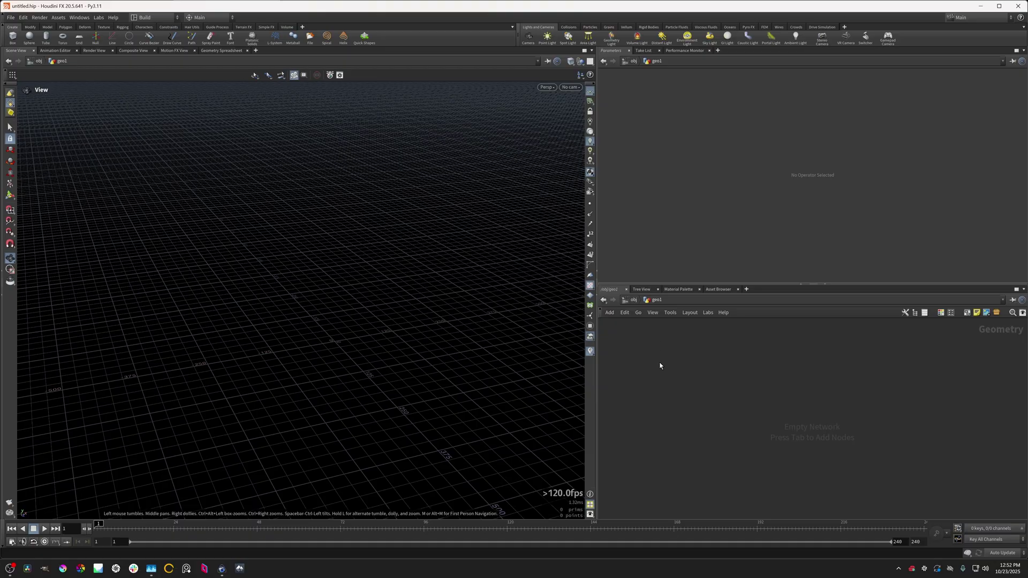
# - Add a KTT Handbook node to the empty geometry network
pyautogui.press('Tab')
pyautogui.moveTo(661, 363)
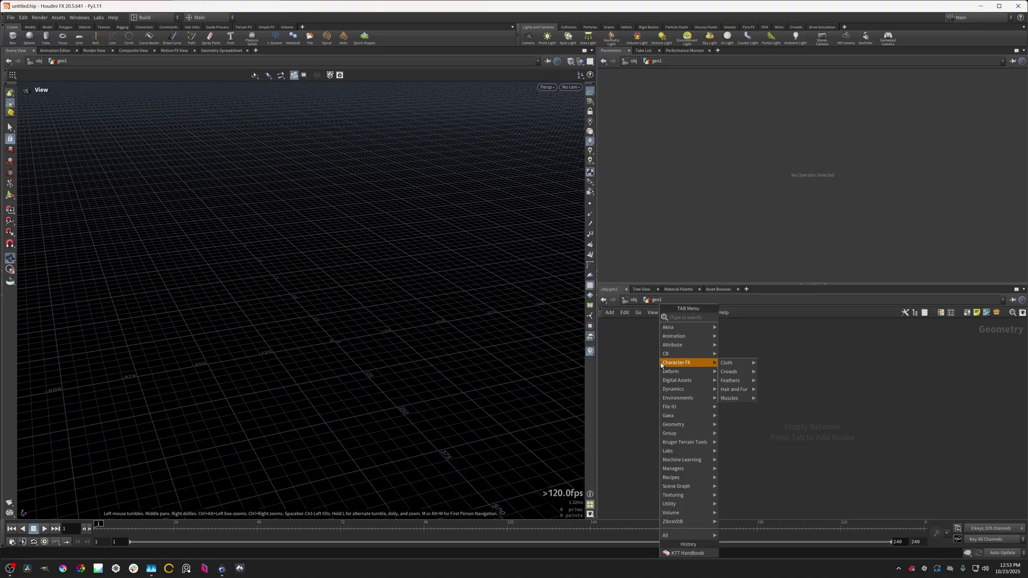
pyautogui.write('hand')
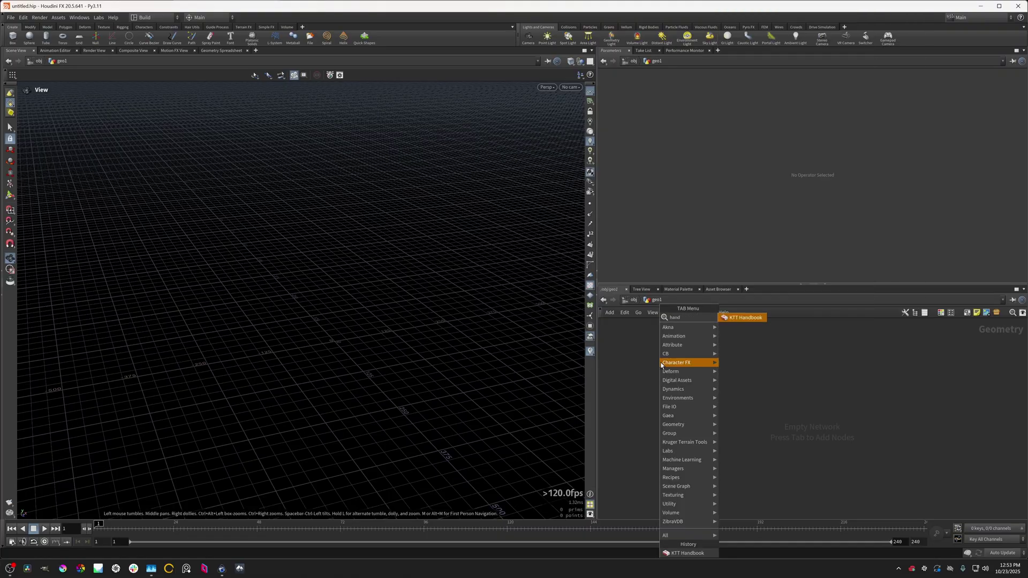
pyautogui.press('Return')
pyautogui.click(661, 366)
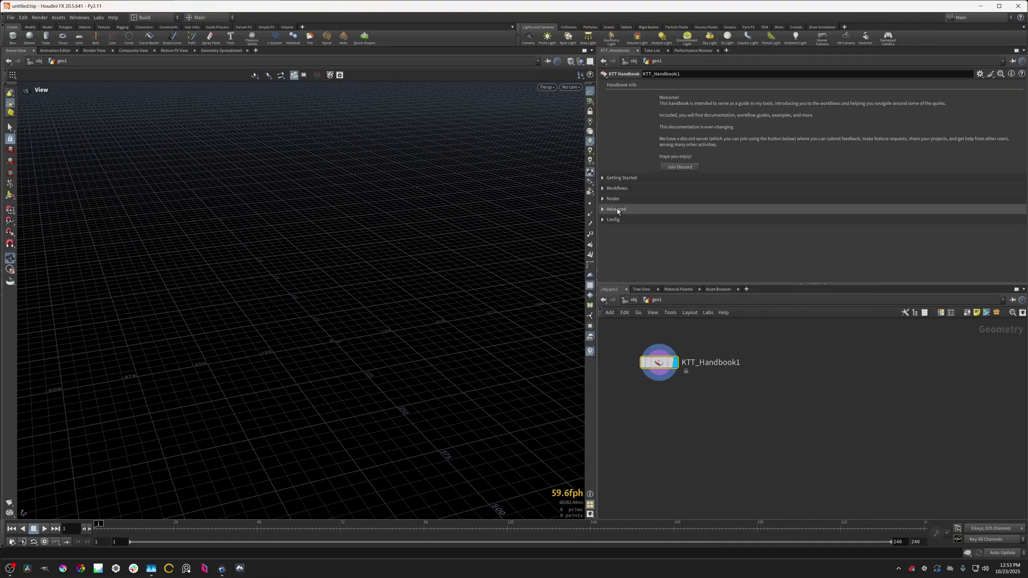
# - Generate the Crevasses (KCRE) example graph from the Simulations entries in the handbook's Nodes section
pyautogui.click(613, 199)
pyautogui.scroll(-2, 699, 227)
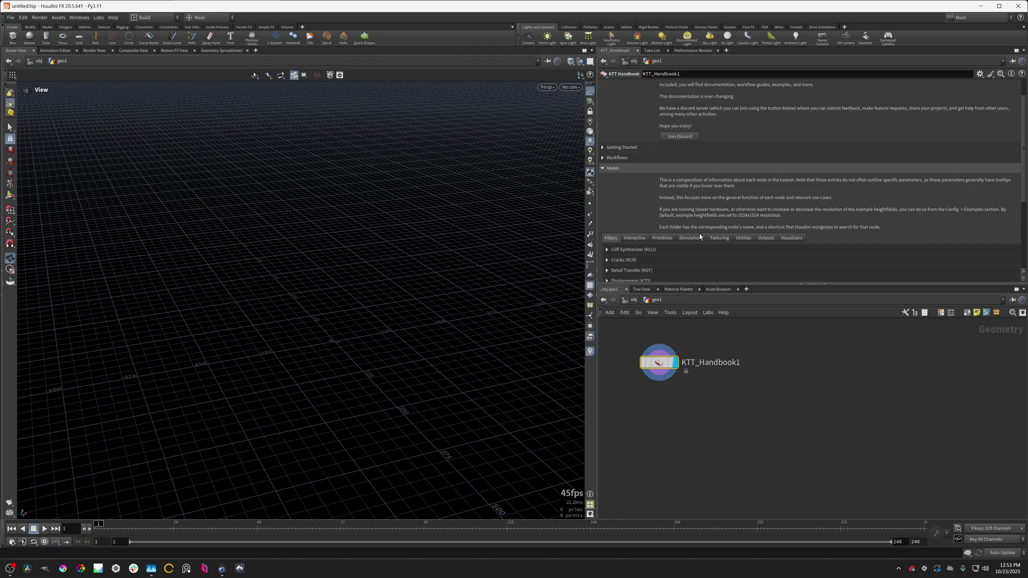
pyautogui.click(696, 235)
pyautogui.scroll(-2, 643, 193)
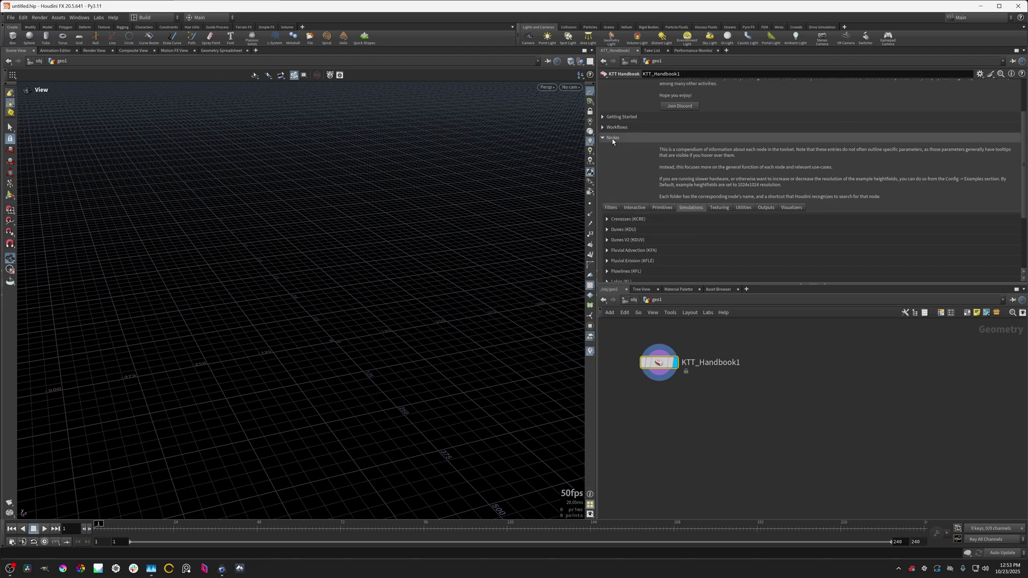
pyautogui.click(617, 220)
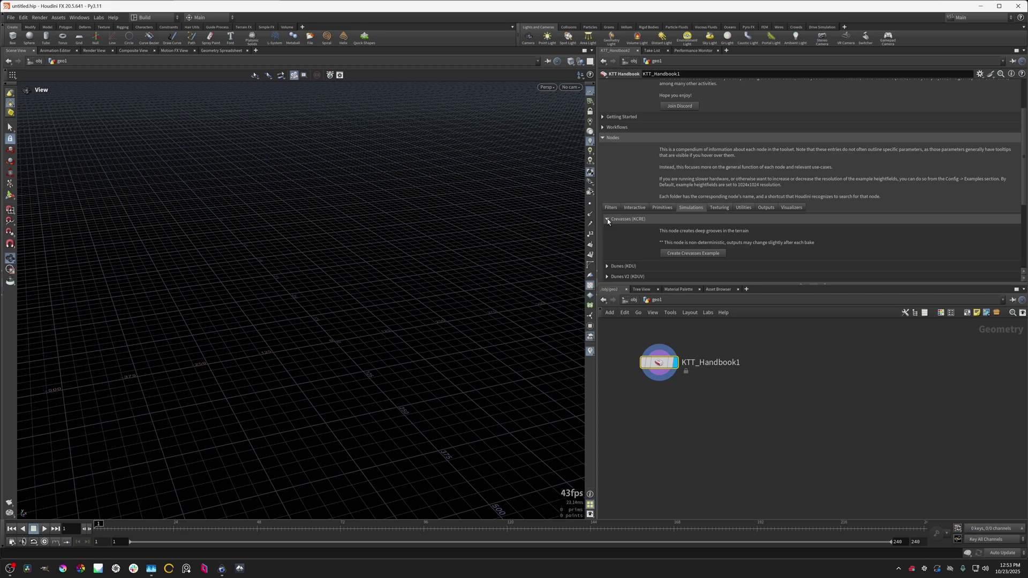
pyautogui.click(681, 255)
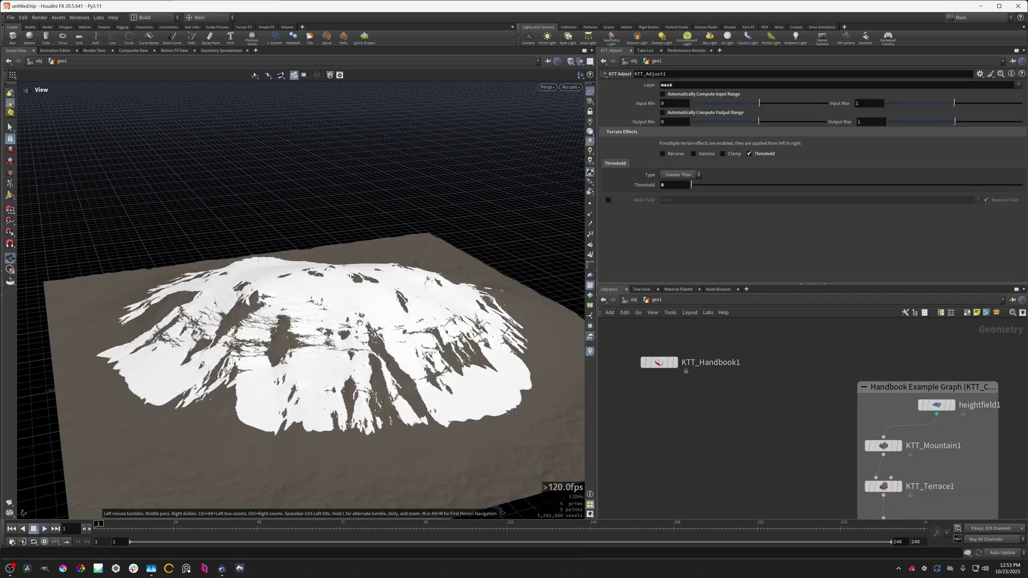
# - Add a KTT Path Traced Lightmap node after KTT_Create_Color_Fields1, connect it and display its result
pyautogui.moveTo(360, 323); pyautogui.dragTo(440, 289)
pyautogui.moveTo(439, 289); pyautogui.dragTo(728, 461, button='right')
pyautogui.press('h')
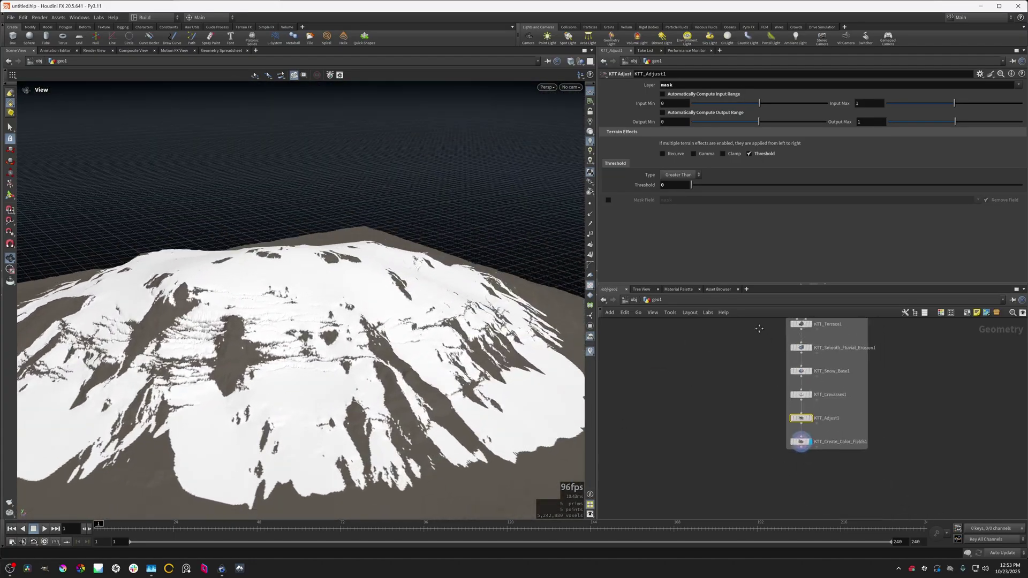
pyautogui.press('Tab')
pyautogui.write('lightm')
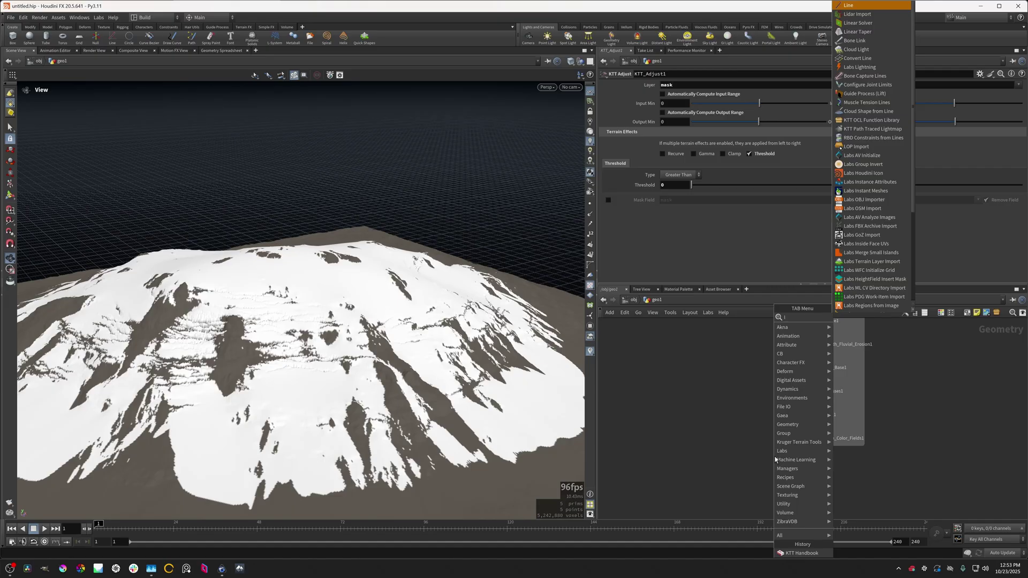
pyautogui.press('Return')
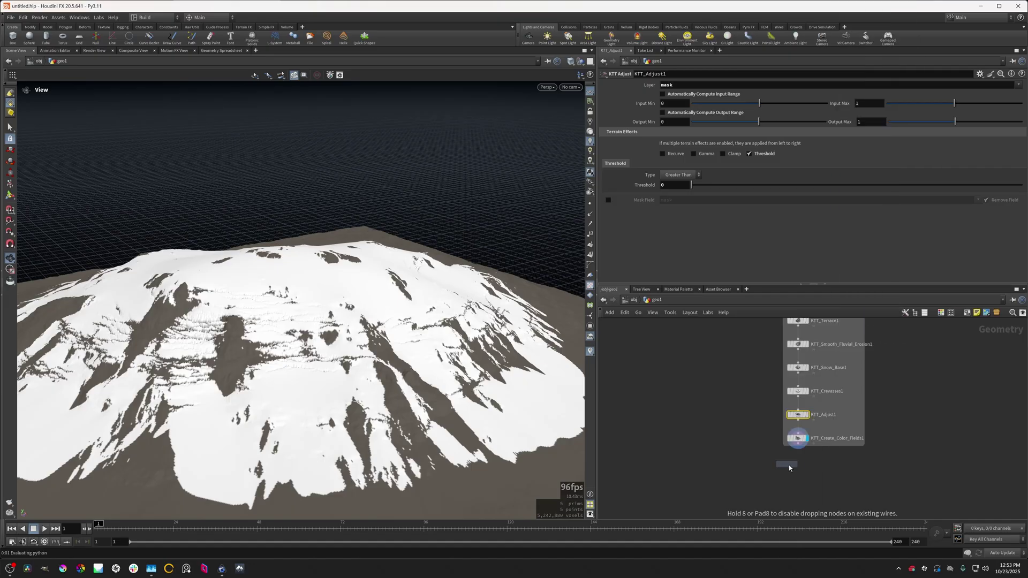
pyautogui.click(798, 464)
pyautogui.moveTo(802, 437); pyautogui.dragTo(798, 464)
pyautogui.click(816, 475)
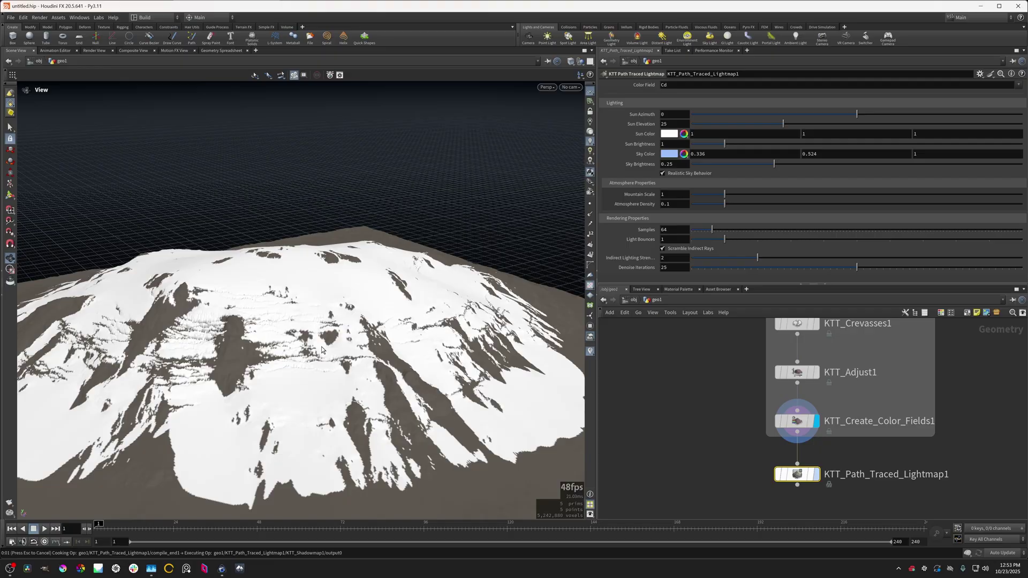
# - Disable the viewport lighting and examine the crevasses on the snowy mountain slope up close
pyautogui.moveTo(322, 350)
pyautogui.mouseDown()
pyautogui.moveTo(379, 358)
pyautogui.moveTo(559, 196)
pyautogui.mouseUp()
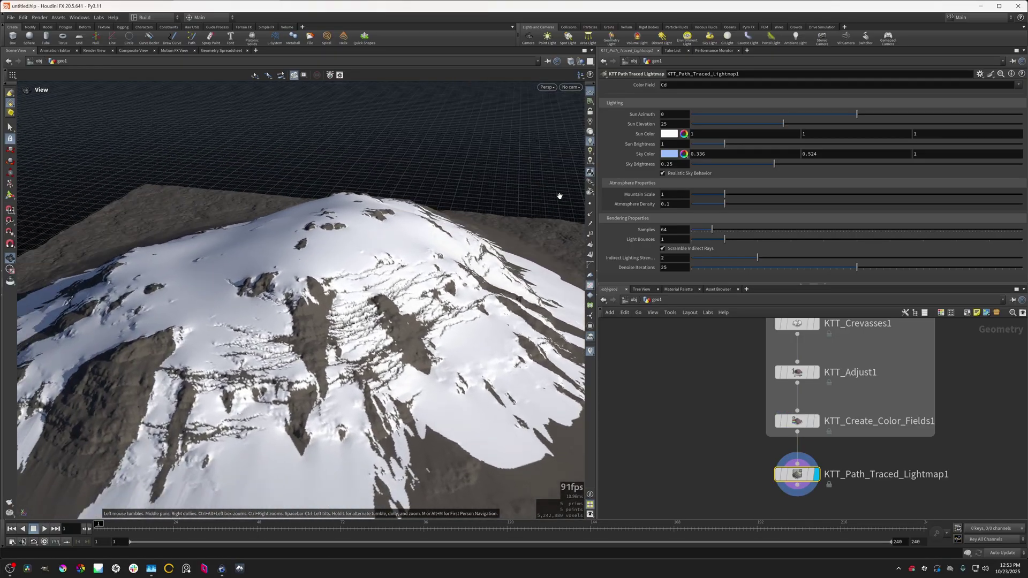
pyautogui.click(590, 122)
pyautogui.moveTo(364, 289)
pyautogui.mouseDown()
pyautogui.moveTo(411, 352)
pyautogui.moveTo(362, 356)
pyautogui.moveTo(362, 385)
pyautogui.moveTo(295, 342)
pyautogui.moveTo(316, 385)
pyautogui.moveTo(344, 392)
pyautogui.moveTo(204, 409)
pyautogui.moveTo(209, 429)
pyautogui.mouseUp()
pyautogui.scroll(-3, 680, 455)
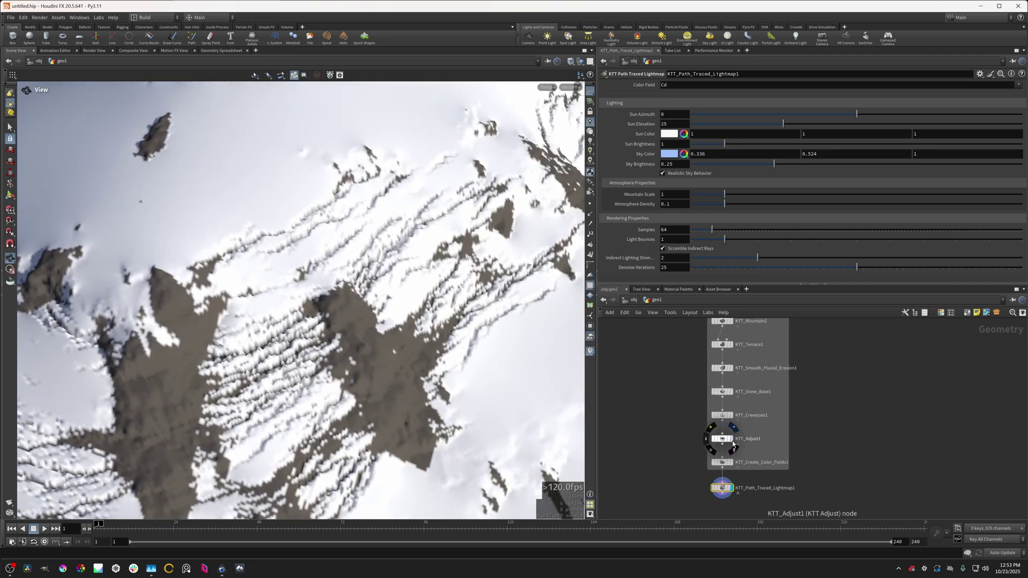
pyautogui.moveTo(337, 348); pyautogui.dragTo(387, 375)
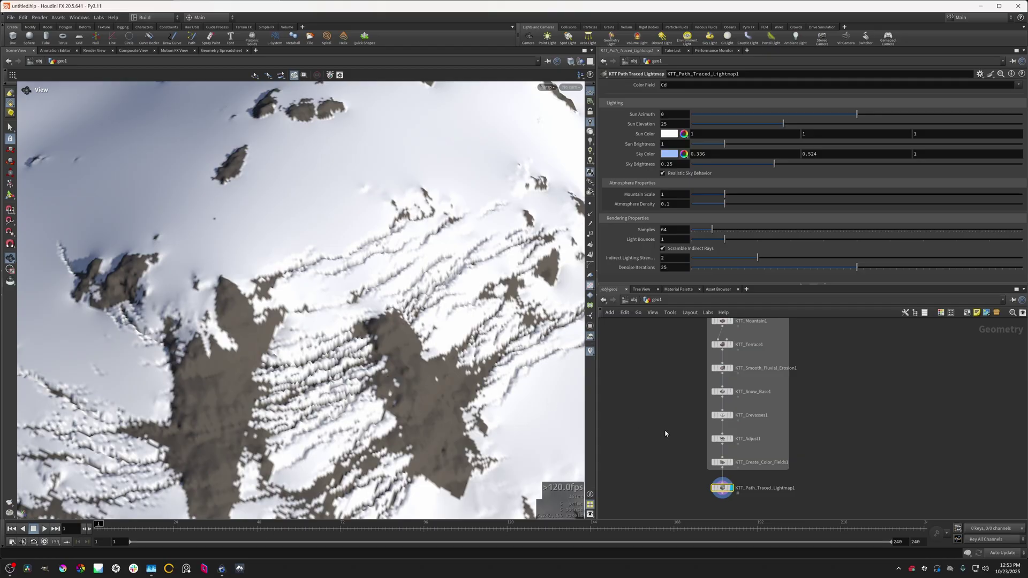
# - Set the Grid Spacing of the example's heightfield node to 0.25 and inspect the recomputed crevasses
pyautogui.scroll(-3, 788, 383)
pyautogui.moveTo(785, 381); pyautogui.dragTo(782, 473, button='middle')
pyautogui.scroll(4, 772, 419)
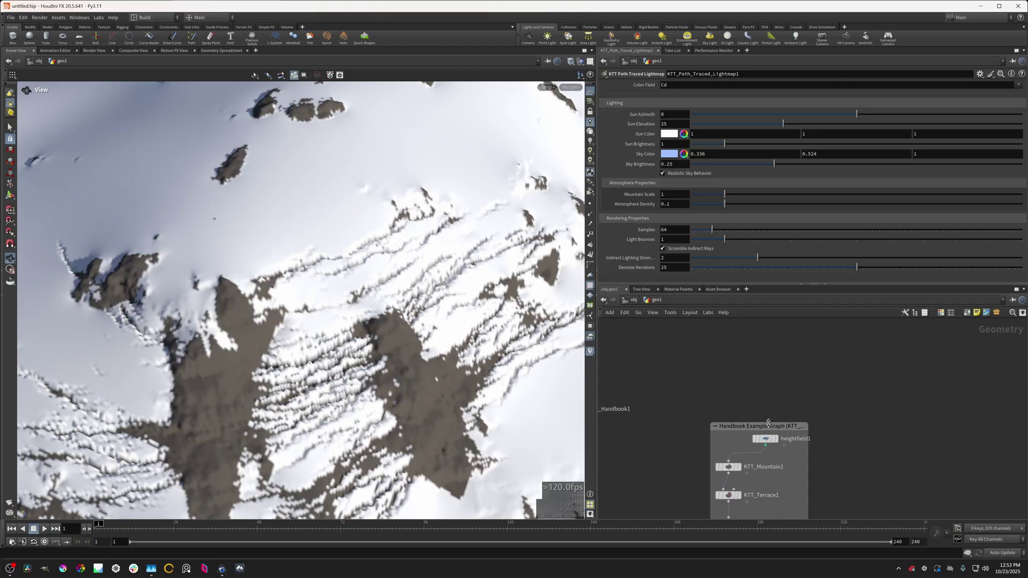
pyautogui.click(766, 439)
pyautogui.moveTo(676, 136); pyautogui.dragTo(639, 137)
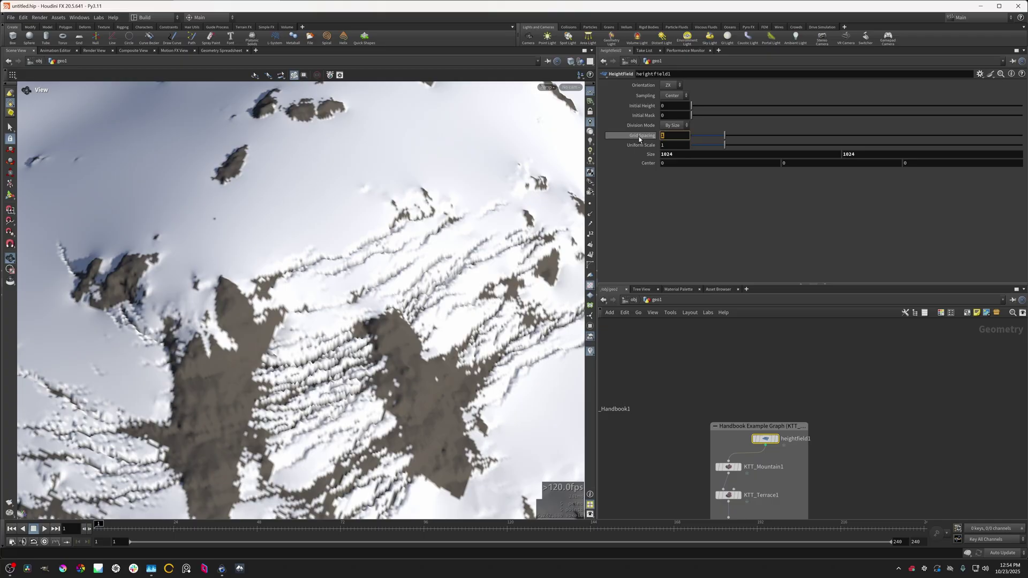
pyautogui.write('0.25')
pyautogui.press('Return')
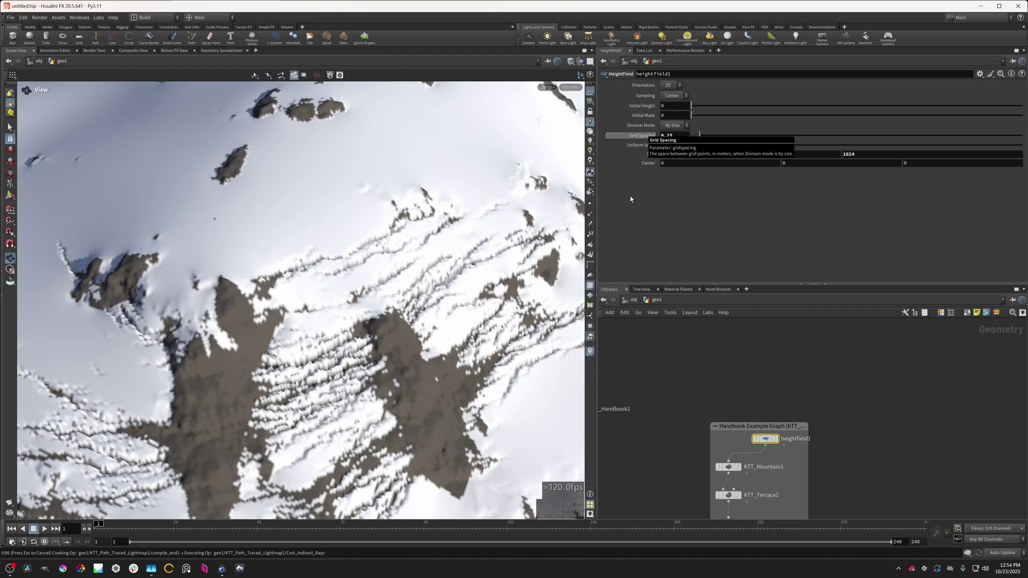
pyautogui.moveTo(445, 301); pyautogui.dragTo(257, 340)
pyautogui.moveTo(375, 241); pyautogui.dragTo(134, 329, button='middle')
pyautogui.moveTo(289, 230); pyautogui.dragTo(348, 225, button='right')
pyautogui.scroll(-3, 650, 378)
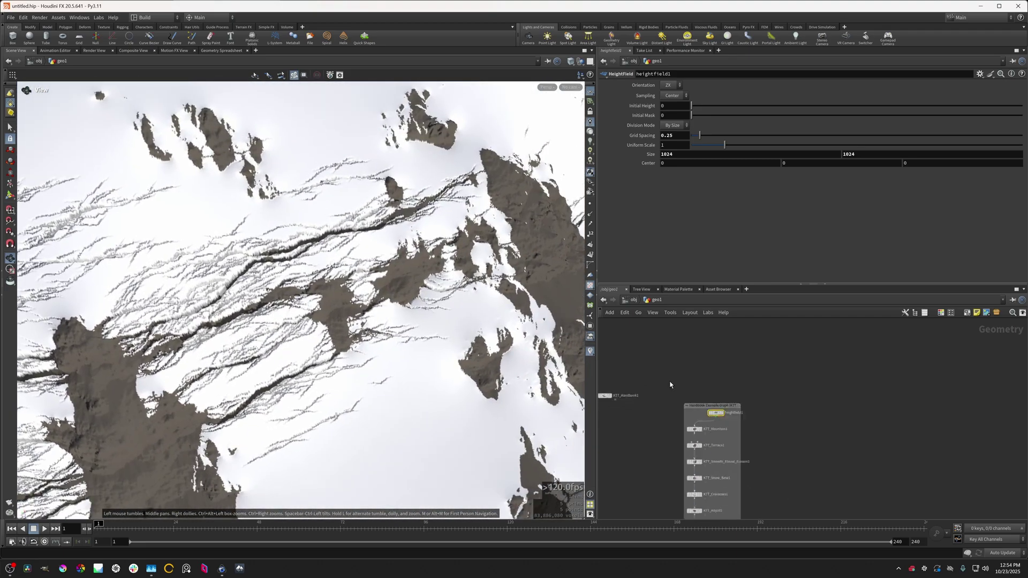
# - Delete the whole Crevasses example graph together with the path traced lightmap node, keeping the handbook node
pyautogui.scroll(-3, 669, 382)
pyautogui.moveTo(676, 399); pyautogui.dragTo(700, 355, button='middle')
pyautogui.scroll(3, 685, 379)
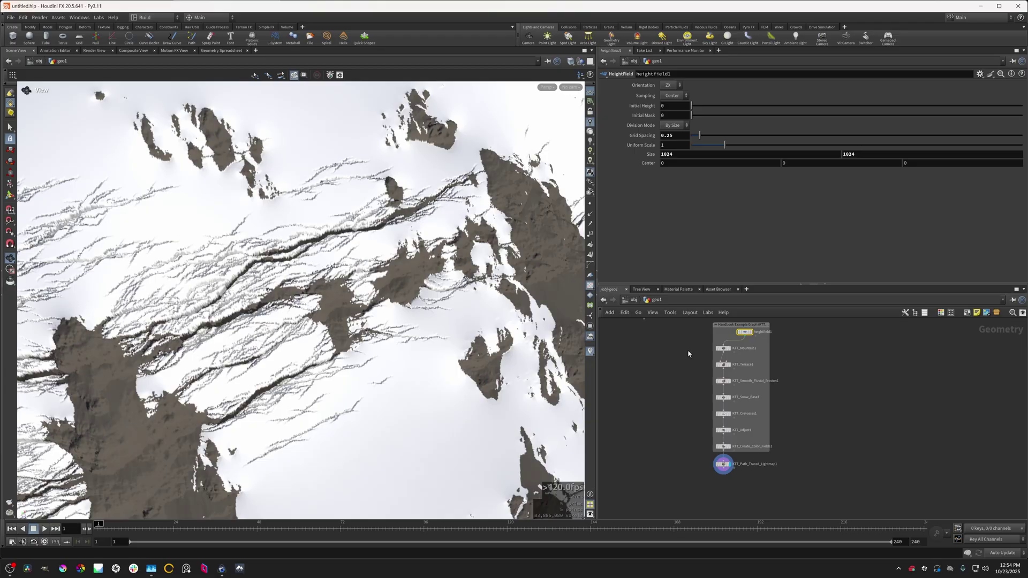
pyautogui.scroll(-3, 691, 362)
pyautogui.scroll(3, 696, 357)
pyautogui.moveTo(695, 329); pyautogui.dragTo(767, 497)
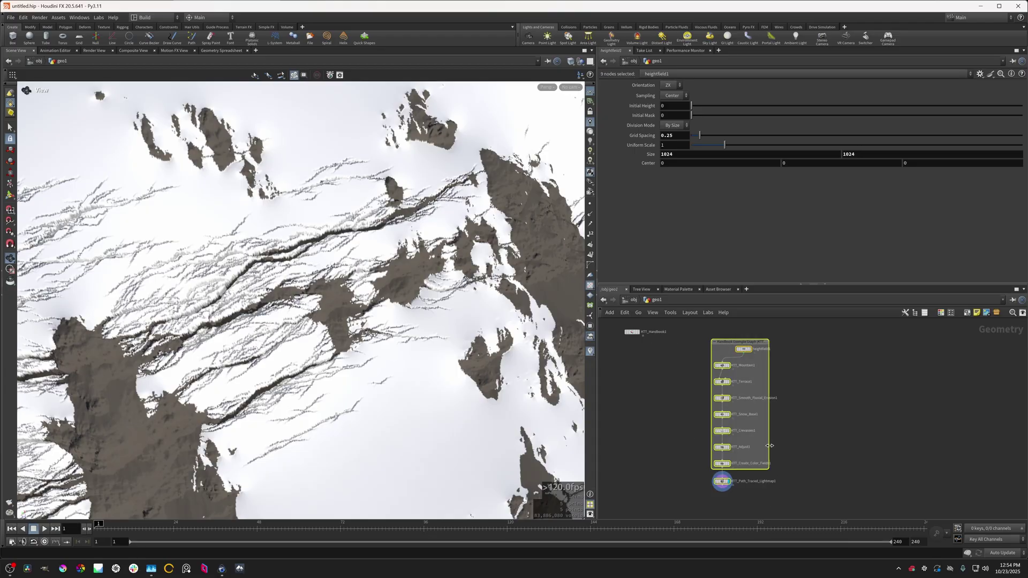
# - Add a new HeightField node to the network
pyautogui.press('Tab')
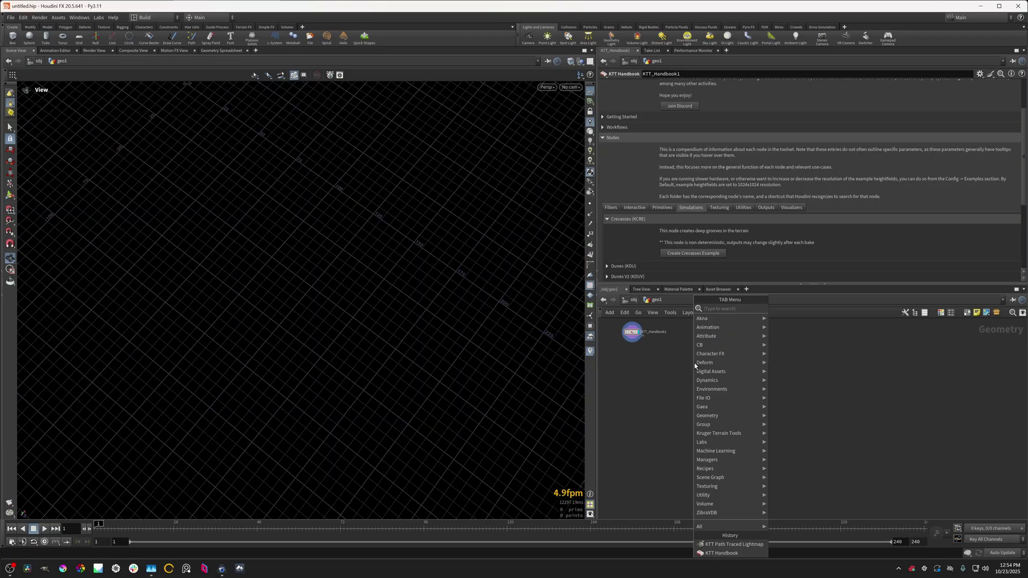
pyautogui.write('heightf')
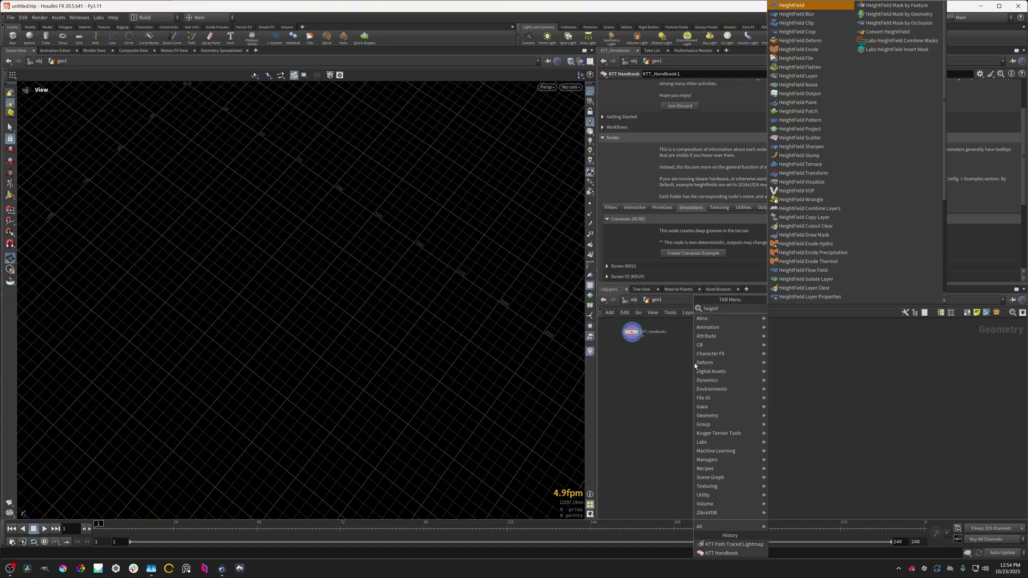
pyautogui.write('ield')
pyautogui.press('Return')
pyautogui.click(718, 370)
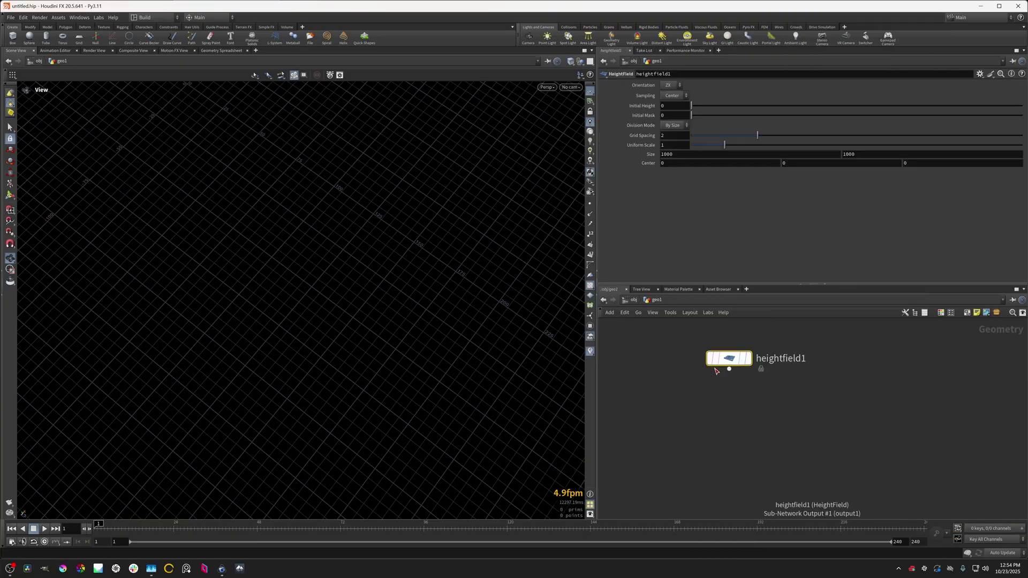
# - Add a KTT Crevasses node below the heightfield, connect the heightfield to its input and display the crevasses
pyautogui.press('Tab')
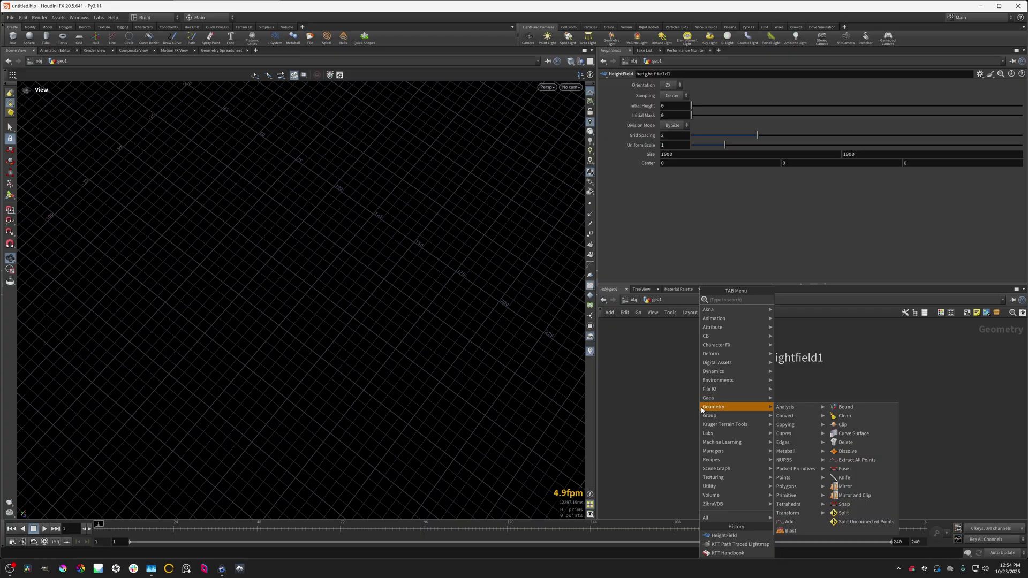
pyautogui.write('ktt')
pyautogui.press('Return')
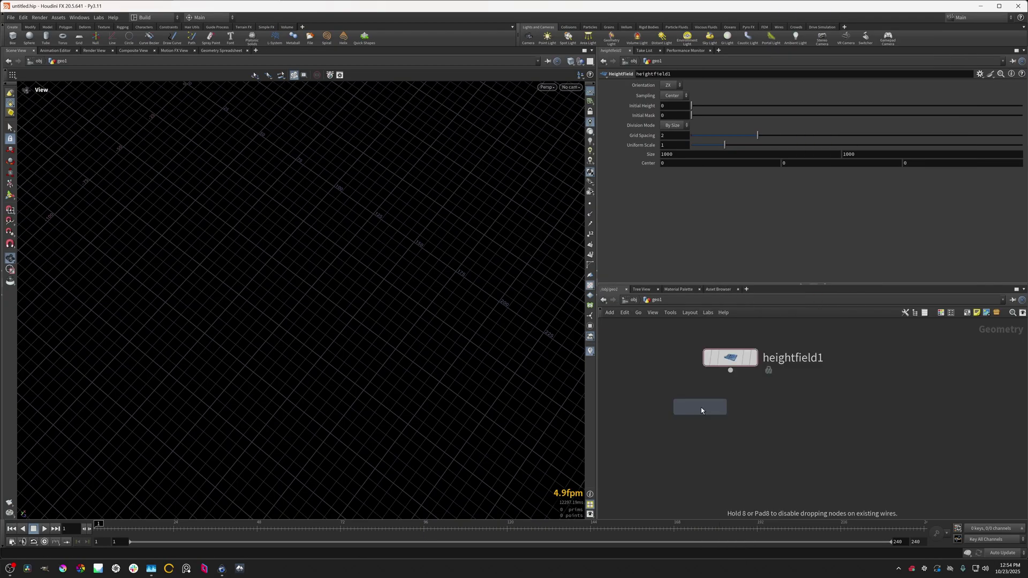
pyautogui.click(730, 417)
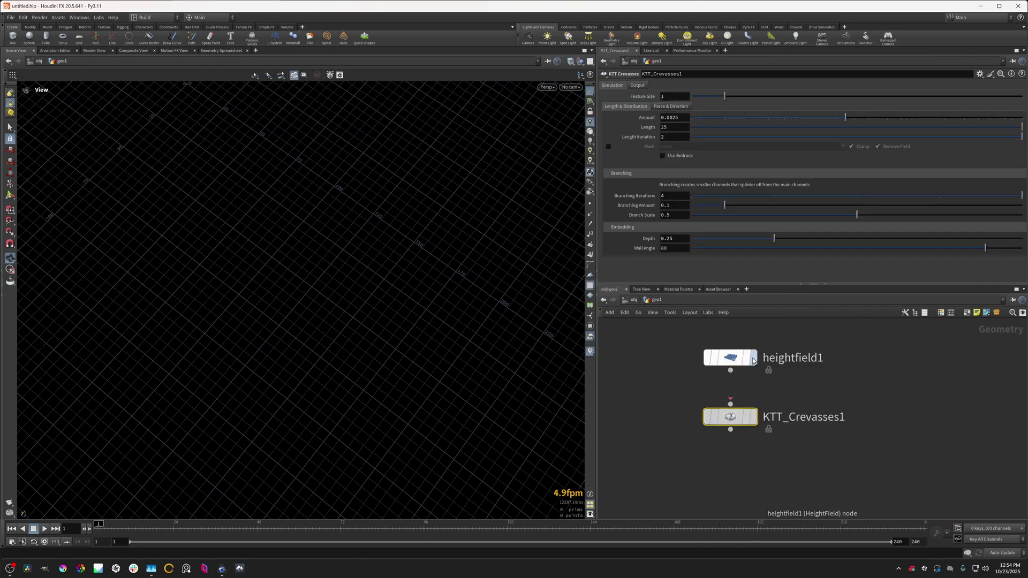
pyautogui.press('g')
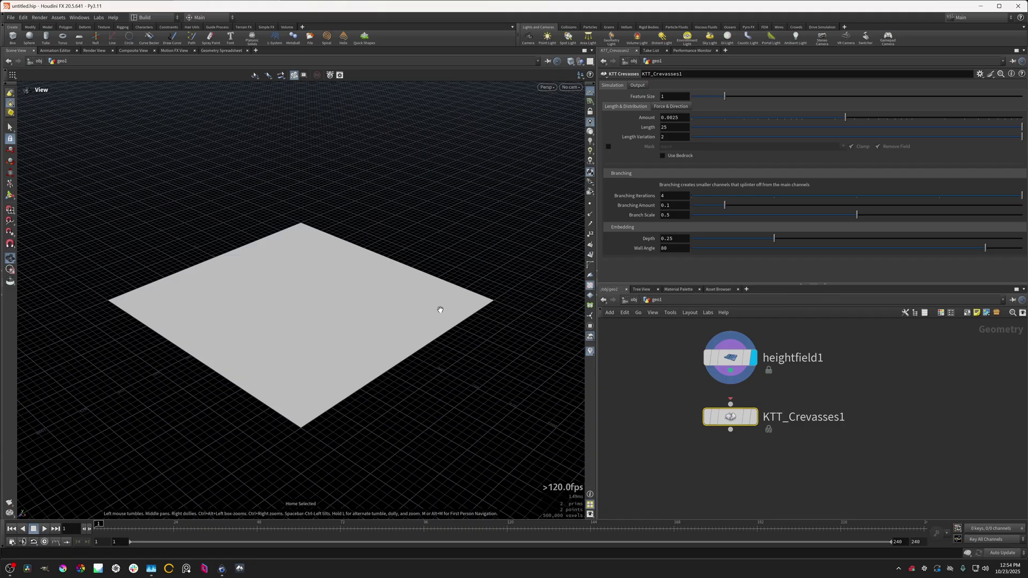
pyautogui.moveTo(731, 370); pyautogui.dragTo(730, 404)
pyautogui.click(753, 417)
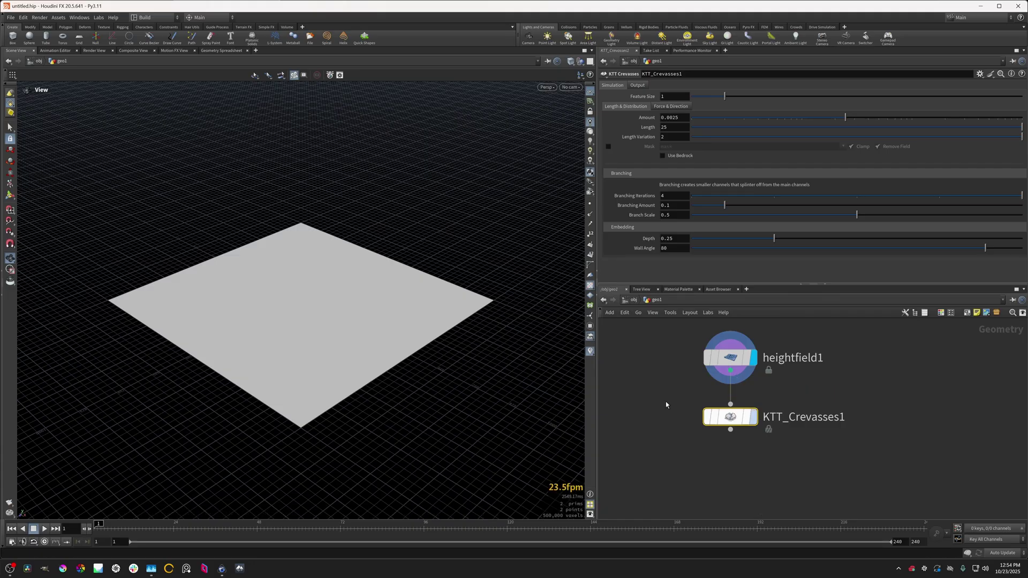
# - Examine the crevasse shapes on the flat heightfield from close up and from several angles
pyautogui.scroll(4, 375, 351)
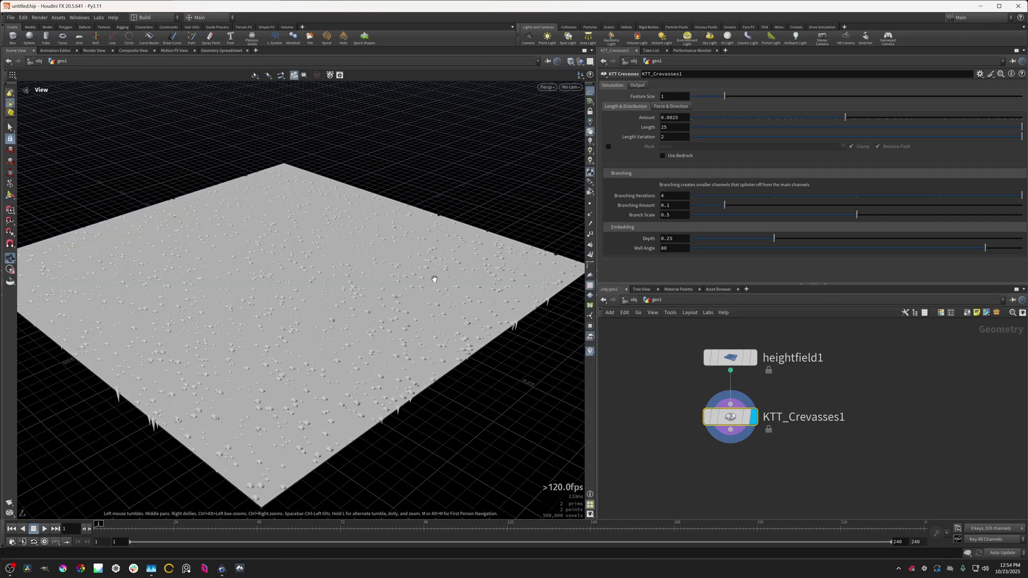
pyautogui.scroll(10, 405, 422)
pyautogui.scroll(8, 405, 422)
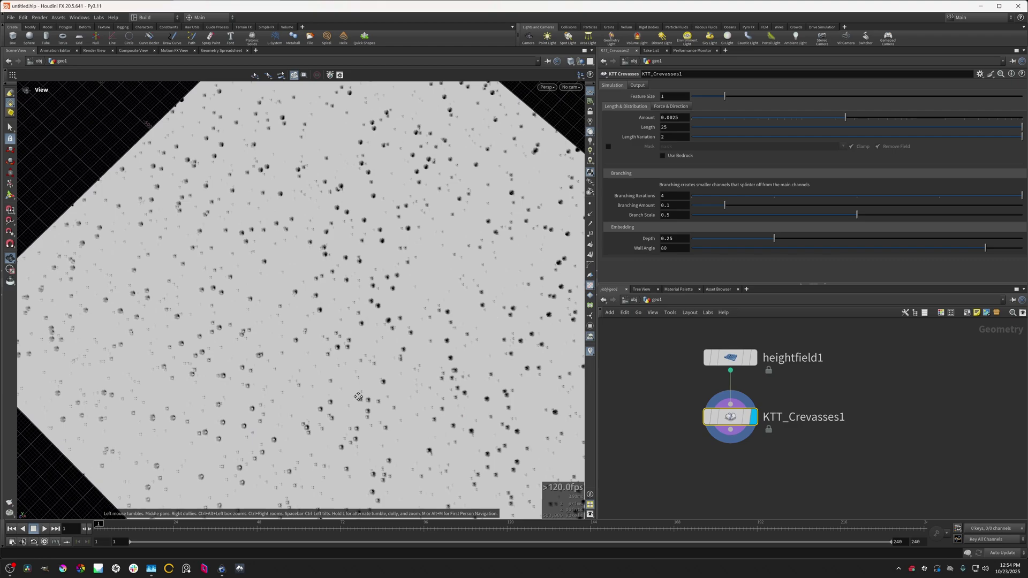
pyautogui.scroll(3, 406, 423)
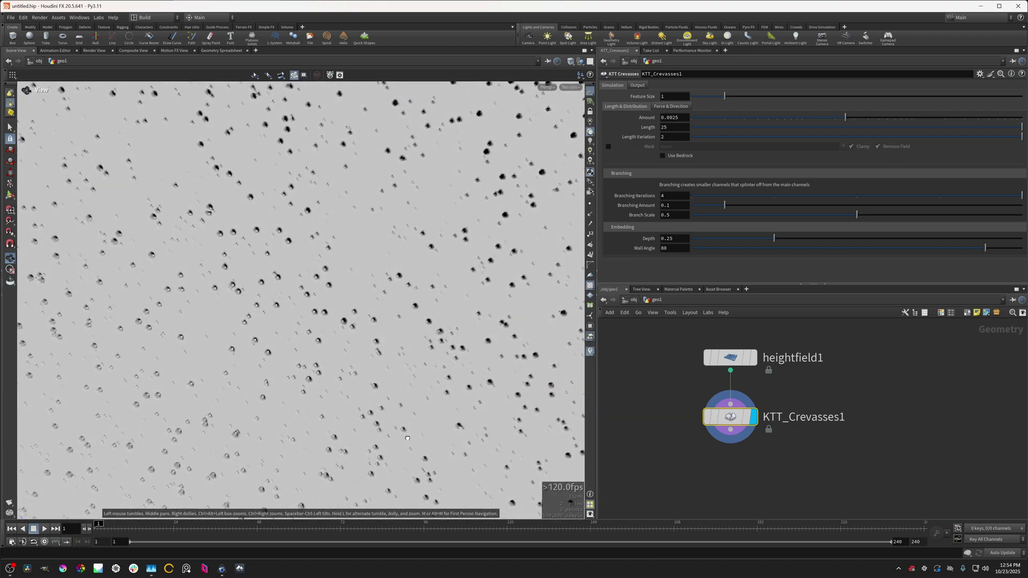
pyautogui.moveTo(359, 376); pyautogui.dragTo(456, 335)
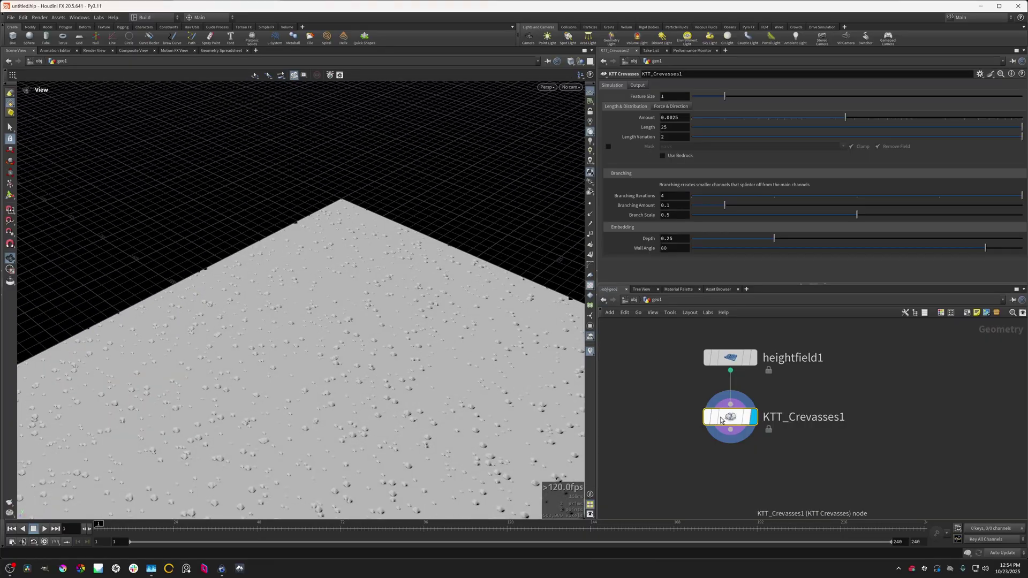
pyautogui.moveTo(393, 397); pyautogui.dragTo(407, 369)
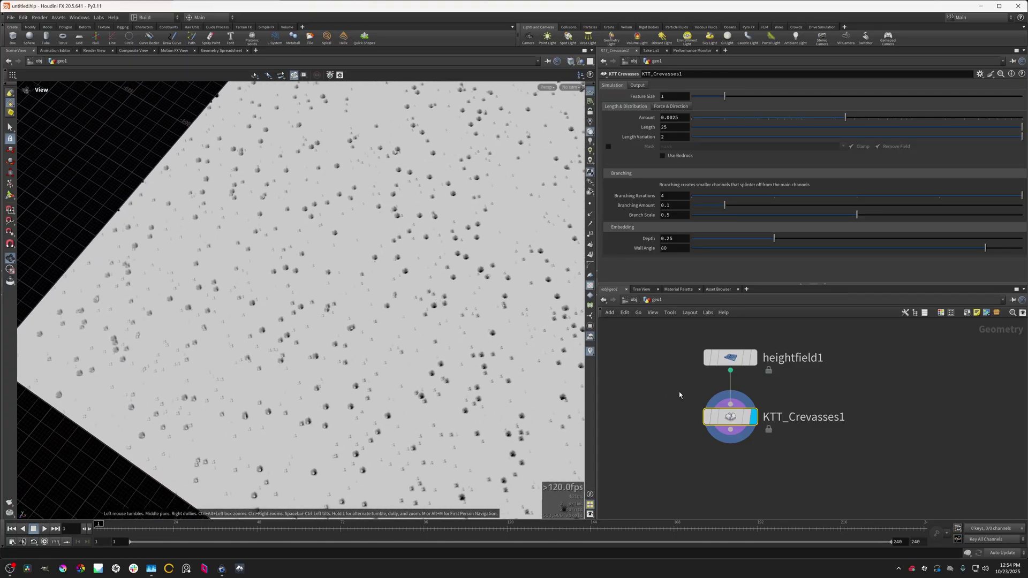
# - Move the KTT Crevasses node further below the heightfield and open its Force & Direction settings
pyautogui.moveTo(729, 420); pyautogui.dragTo(730, 458)
pyautogui.moveTo(388, 370); pyautogui.dragTo(398, 365)
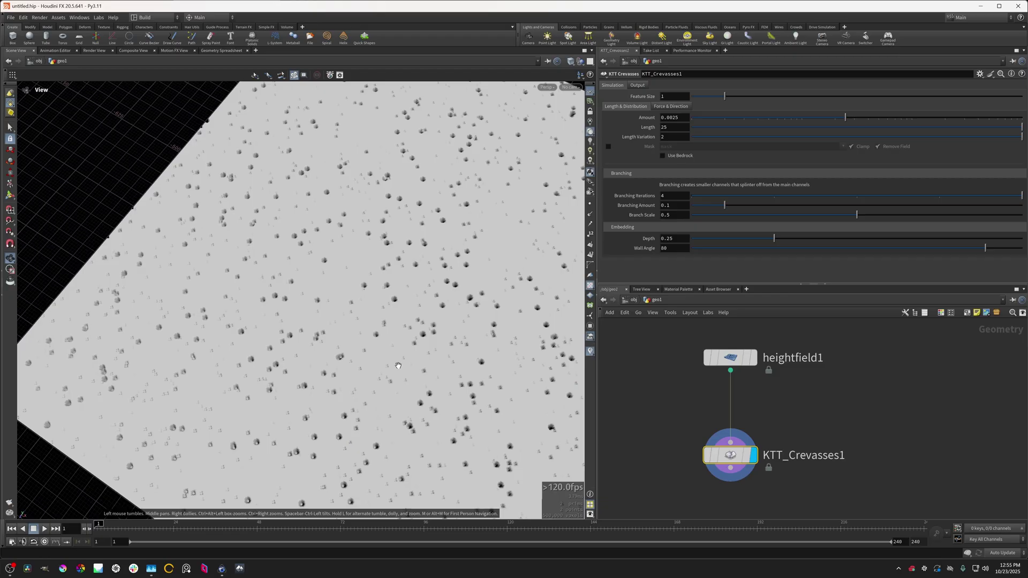
pyautogui.click(660, 107)
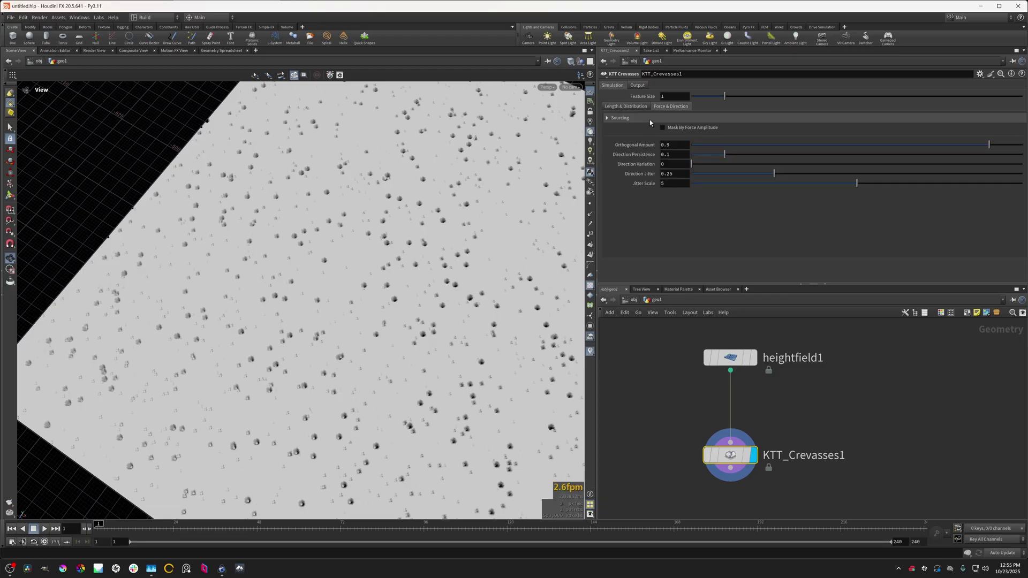
# - Expand the Sourcing settings of the KTT Crevasses node and read the notes on force source and calculation method
pyautogui.click(614, 119)
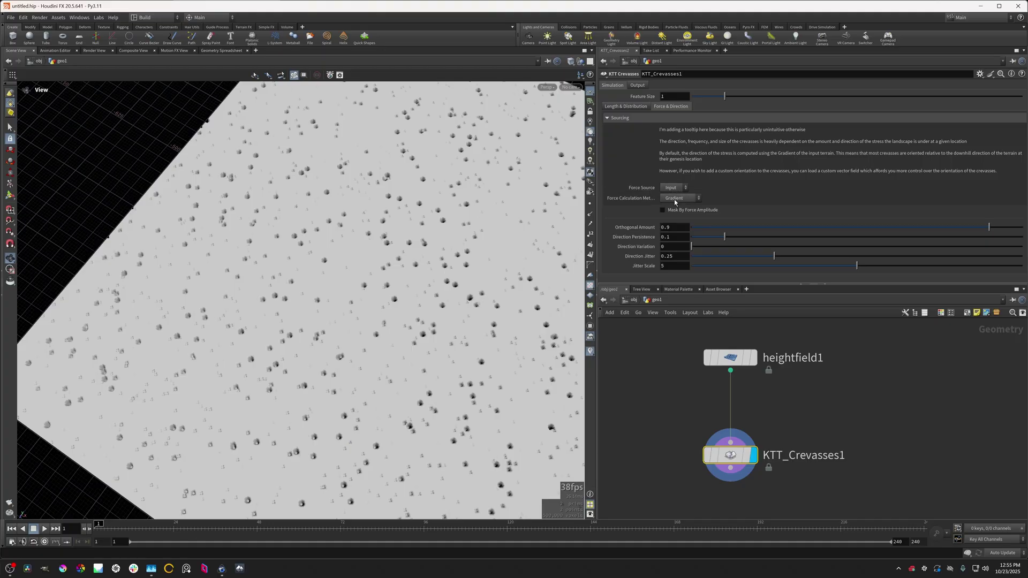
pyautogui.scroll(2, 343, 252)
pyautogui.moveTo(386, 332); pyautogui.dragTo(326, 243)
# - Insert a HeightField Noise node between heightfield1 and the KTT Crevasses node and display the noise terrain
pyautogui.moveTo(745, 453); pyautogui.dragTo(746, 467)
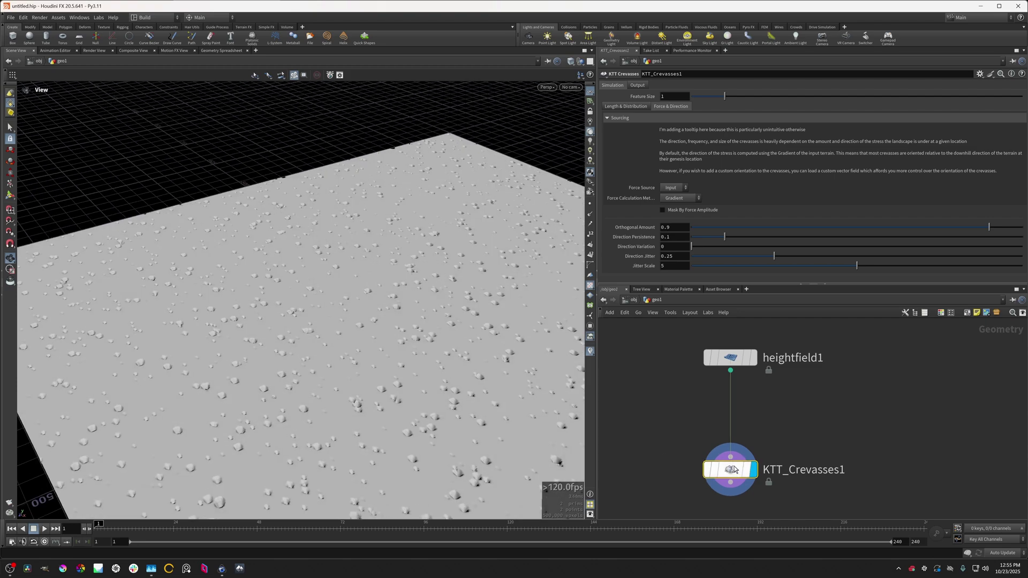
pyautogui.press('Tab')
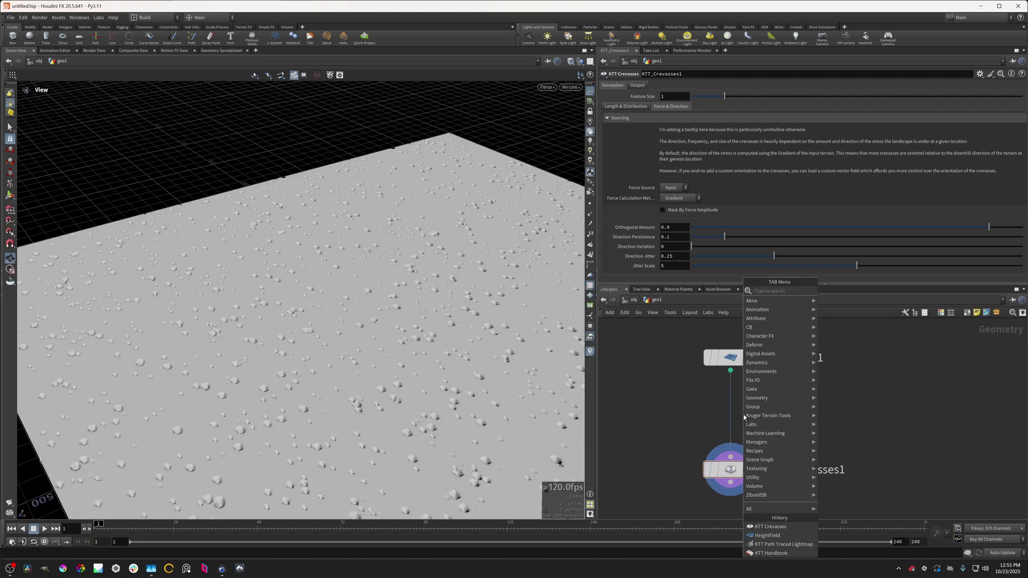
pyautogui.write('hfn')
pyautogui.press('Return')
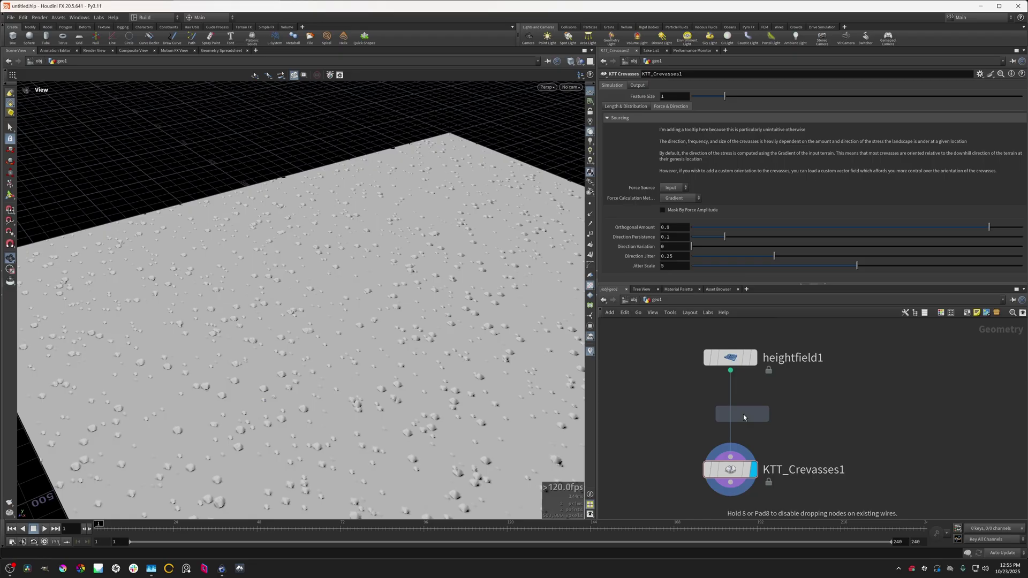
pyautogui.click(772, 420)
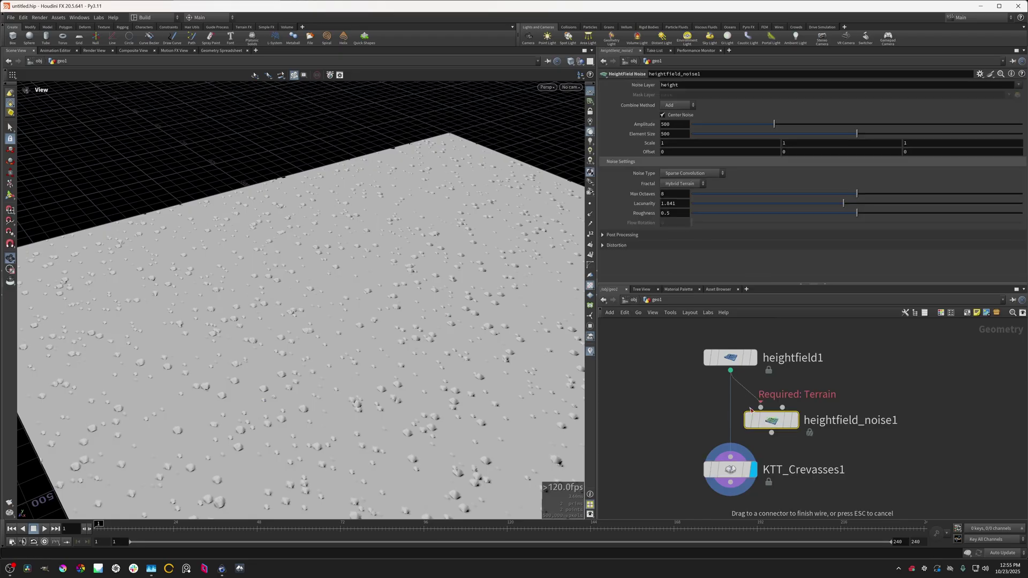
pyautogui.click(795, 423)
pyautogui.scroll(3, 419, 407)
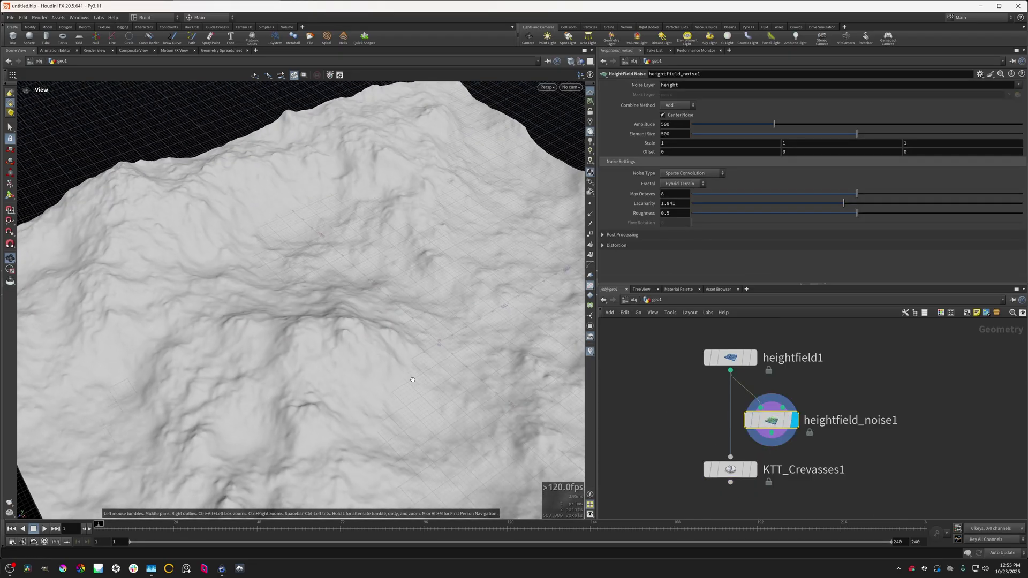
pyautogui.moveTo(419, 407); pyautogui.dragTo(363, 372)
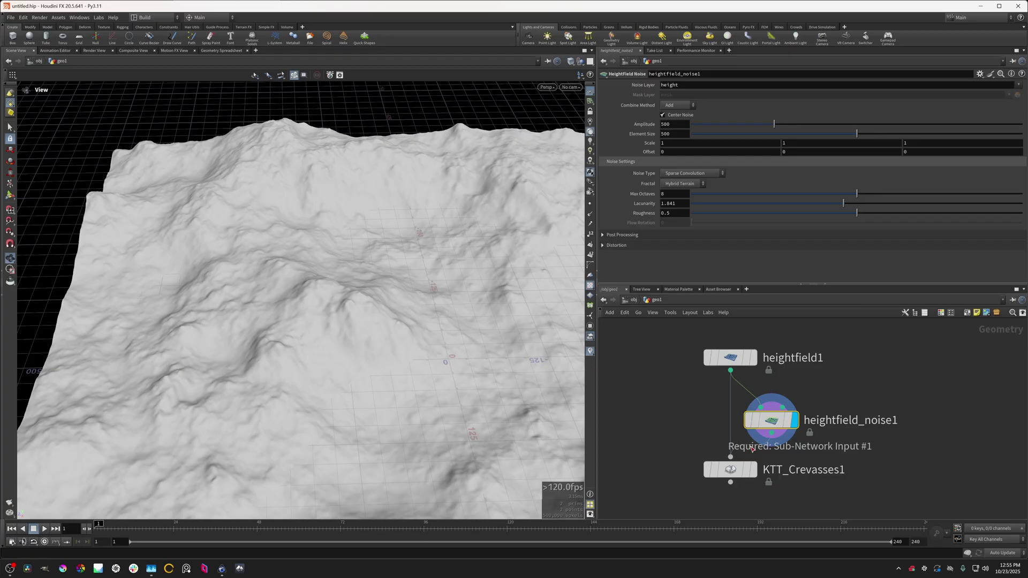
pyautogui.moveTo(774, 423); pyautogui.dragTo(733, 423)
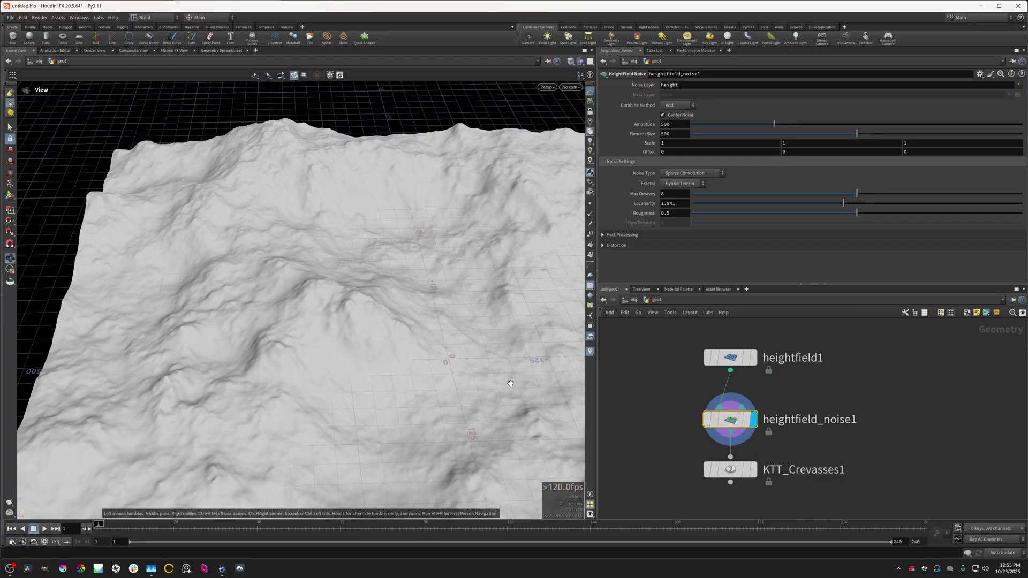
# - Set the HeightField Noise amplitude to 115 and display the KTT Crevasses result on the gentler terrain
pyautogui.moveTo(507, 376); pyautogui.dragTo(501, 378)
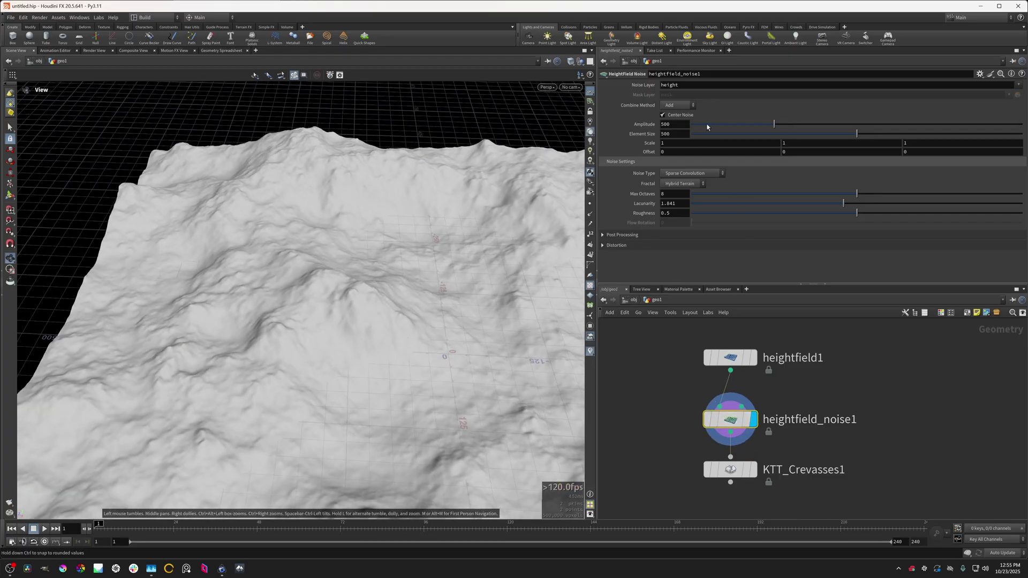
pyautogui.moveTo(705, 126); pyautogui.dragTo(710, 124)
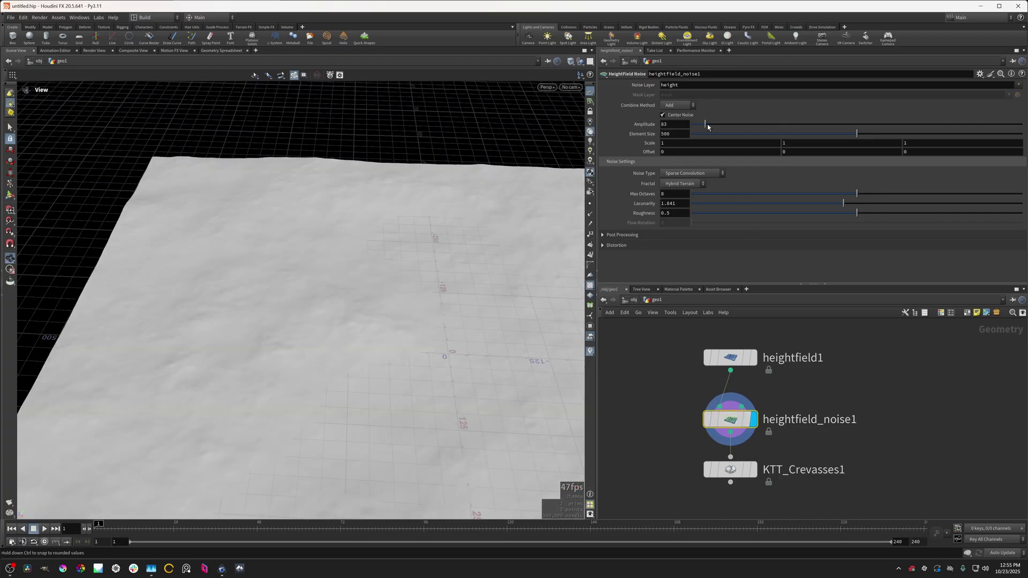
pyautogui.click(754, 470)
pyautogui.moveTo(401, 385)
pyautogui.mouseDown()
pyautogui.moveTo(360, 394)
pyautogui.moveTo(369, 343)
pyautogui.moveTo(375, 402)
pyautogui.moveTo(363, 386)
pyautogui.moveTo(372, 369)
pyautogui.moveTo(409, 390)
pyautogui.mouseUp()
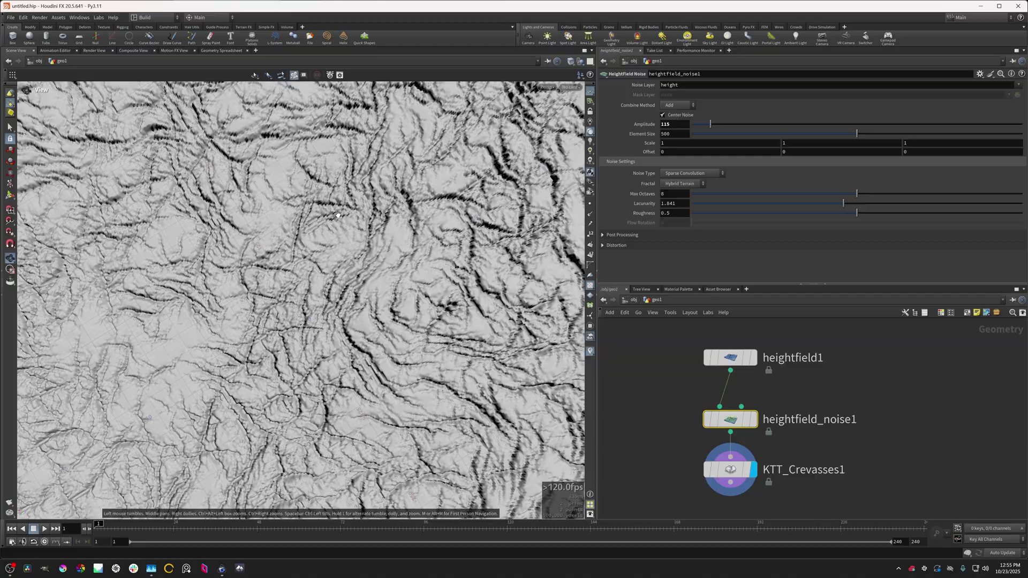
pyautogui.moveTo(339, 216); pyautogui.dragTo(326, 263)
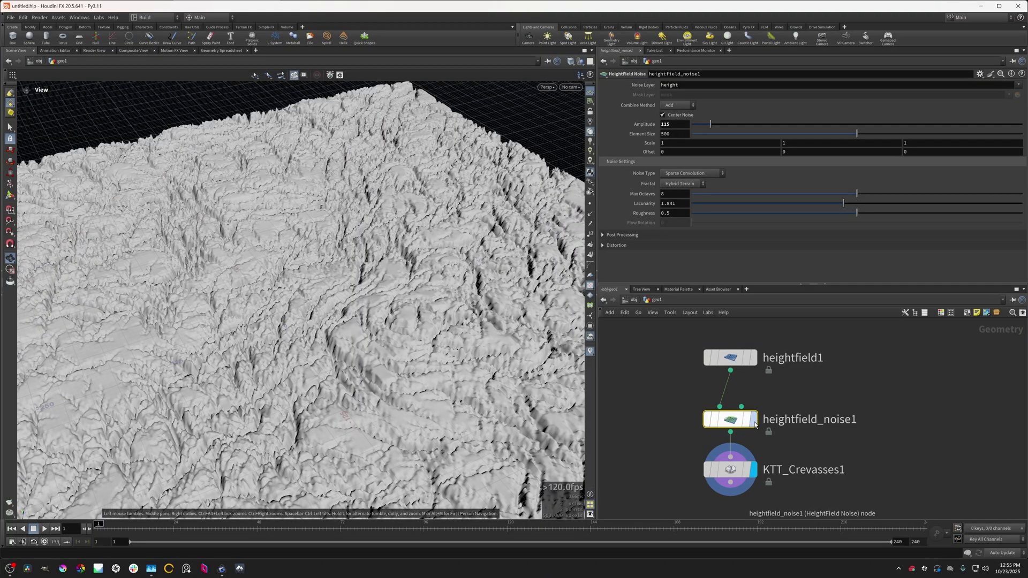
# - Display the noise terrain, set its amplitude to 313 and switch the display back to the KTT Crevasses node
pyautogui.click(752, 419)
pyautogui.moveTo(337, 308); pyautogui.dragTo(376, 407)
pyautogui.moveTo(412, 241); pyautogui.dragTo(423, 303)
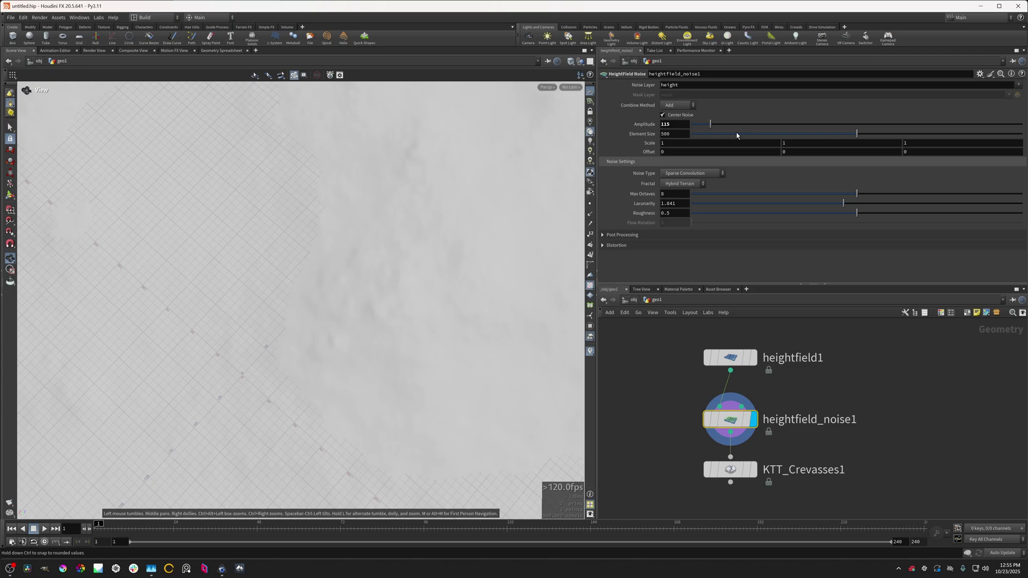
pyautogui.moveTo(714, 125); pyautogui.dragTo(744, 128)
pyautogui.click(752, 470)
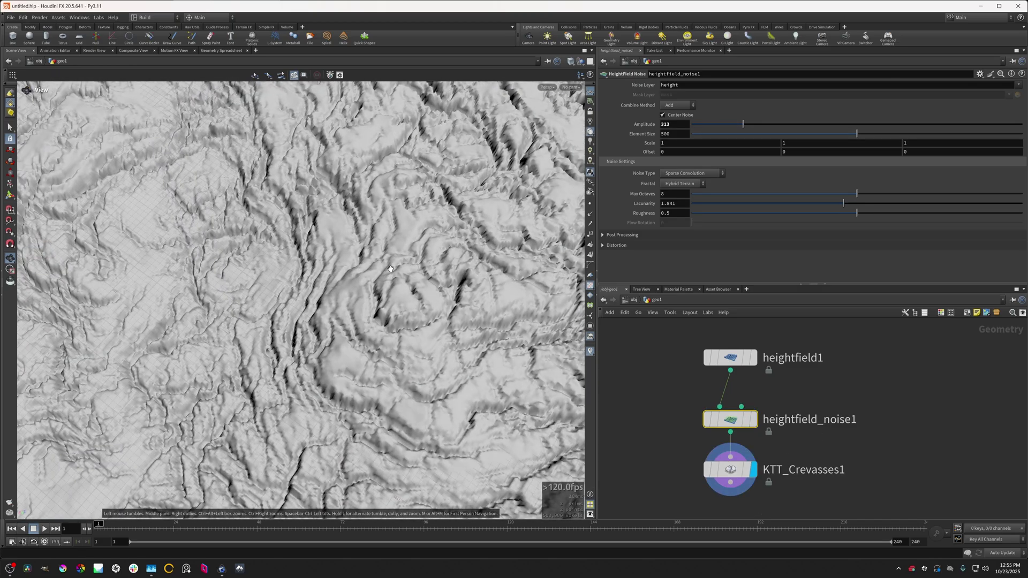
# - Compare the noise terrain with the KTT Crevasses result to examine how the crevasses follow the slopes
pyautogui.moveTo(390, 269); pyautogui.dragTo(393, 309)
pyautogui.moveTo(393, 308); pyautogui.dragTo(443, 293, button='middle')
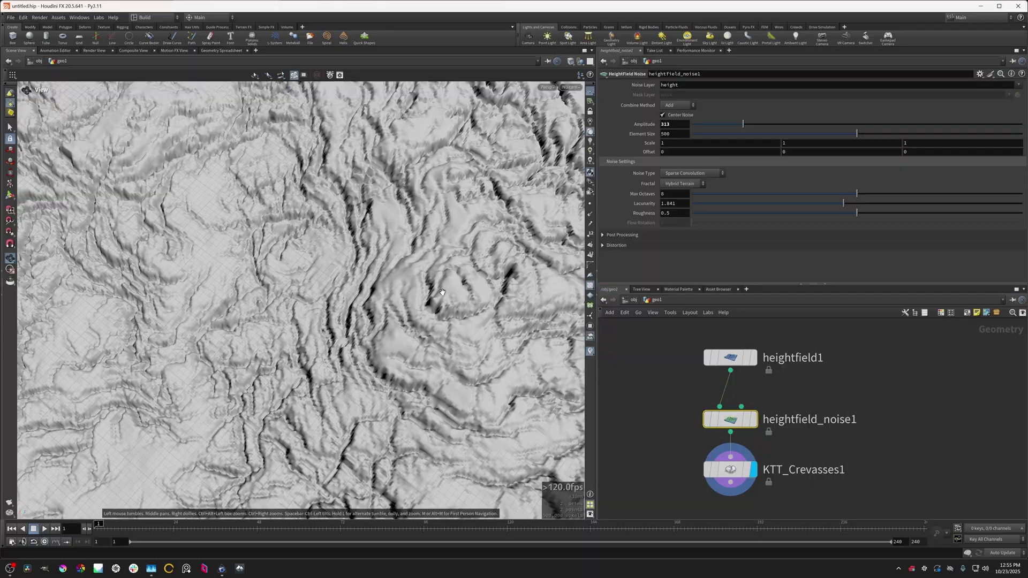
pyautogui.moveTo(442, 293); pyautogui.dragTo(429, 208)
pyautogui.click(752, 419)
pyautogui.scroll(-1, 752, 419)
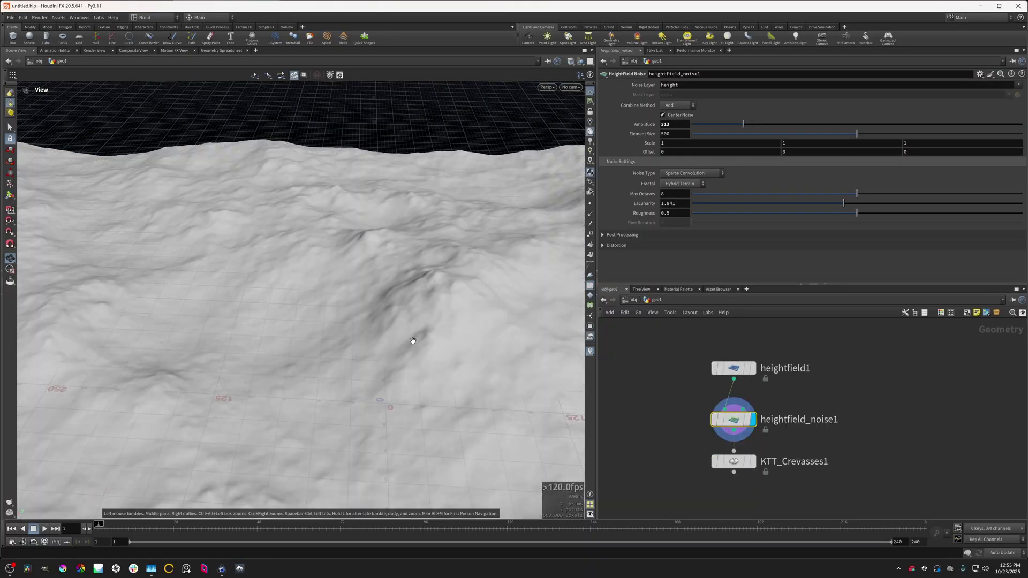
pyautogui.click(753, 461)
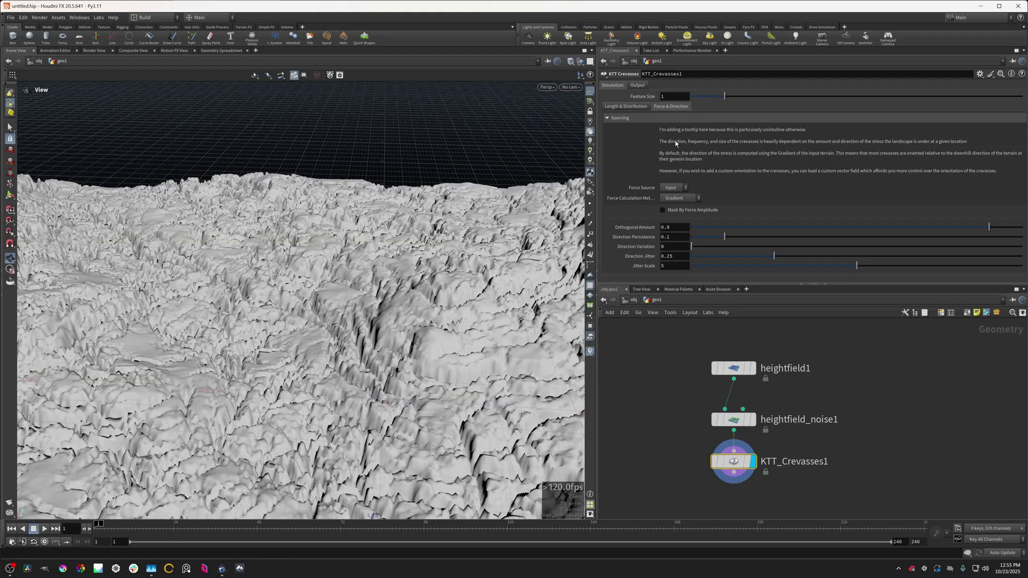
pyautogui.moveTo(496, 214); pyautogui.dragTo(562, 286)
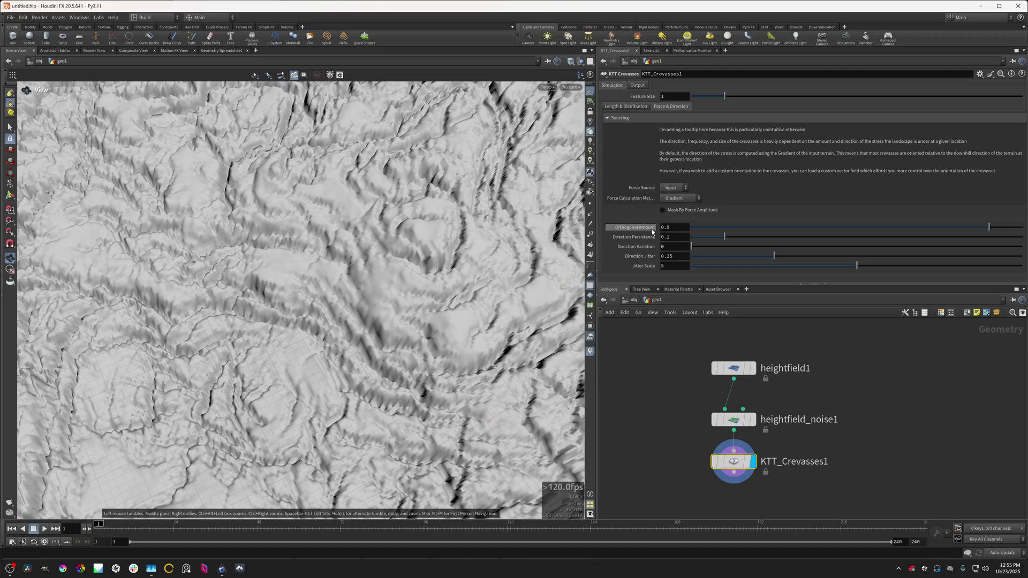
# - Set the grid spacing of heightfield1 to 1
pyautogui.click(734, 368)
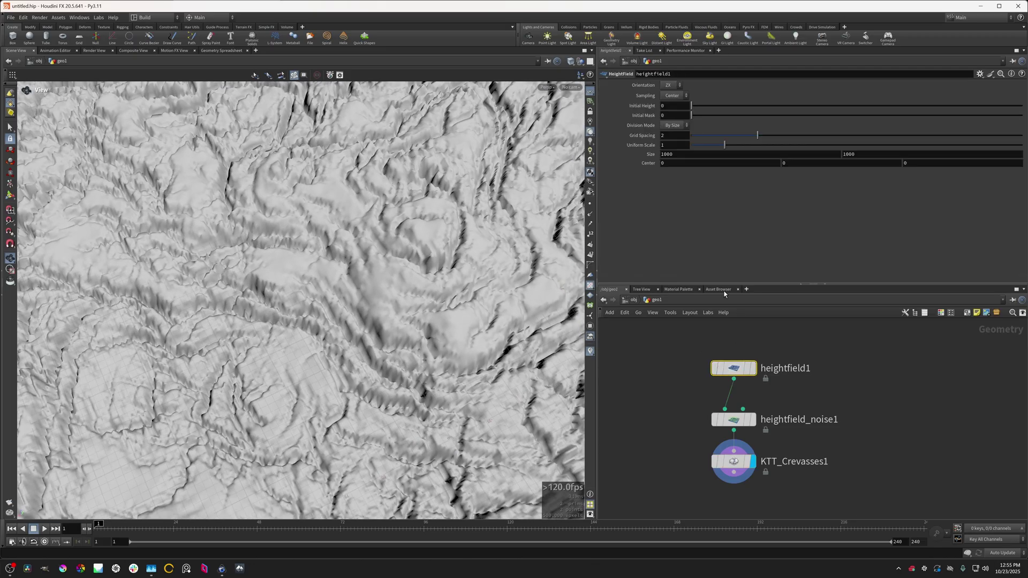
pyautogui.click(674, 136)
pyautogui.write('1')
pyautogui.press('Return')
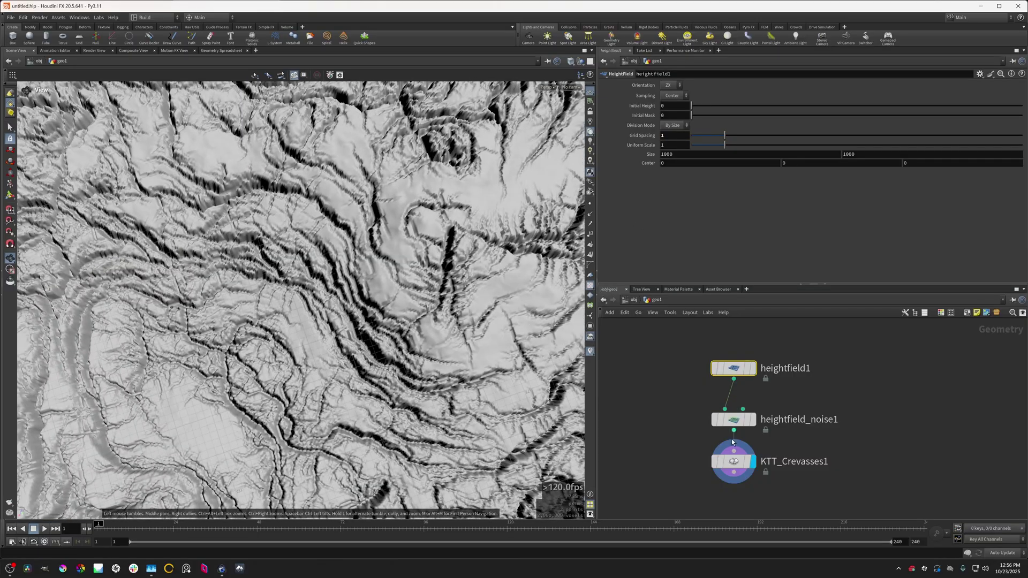
# - Set the Orthogonal Amount of the KTT Crevasses node to 1 and examine the resulting crevasse directions
pyautogui.click(732, 458)
pyautogui.moveTo(1003, 229); pyautogui.dragTo(1021, 229)
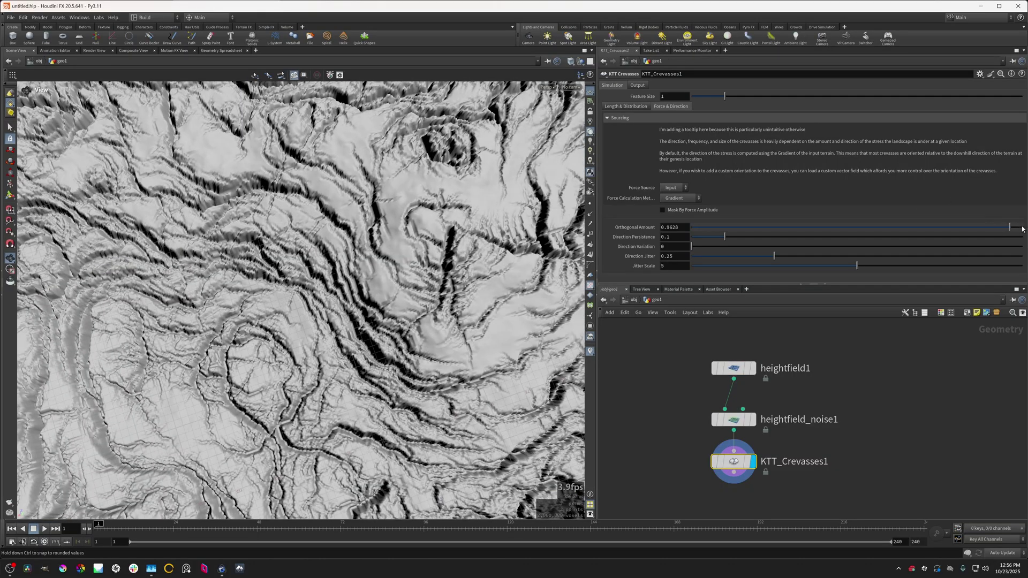
pyautogui.moveTo(437, 283); pyautogui.dragTo(313, 250)
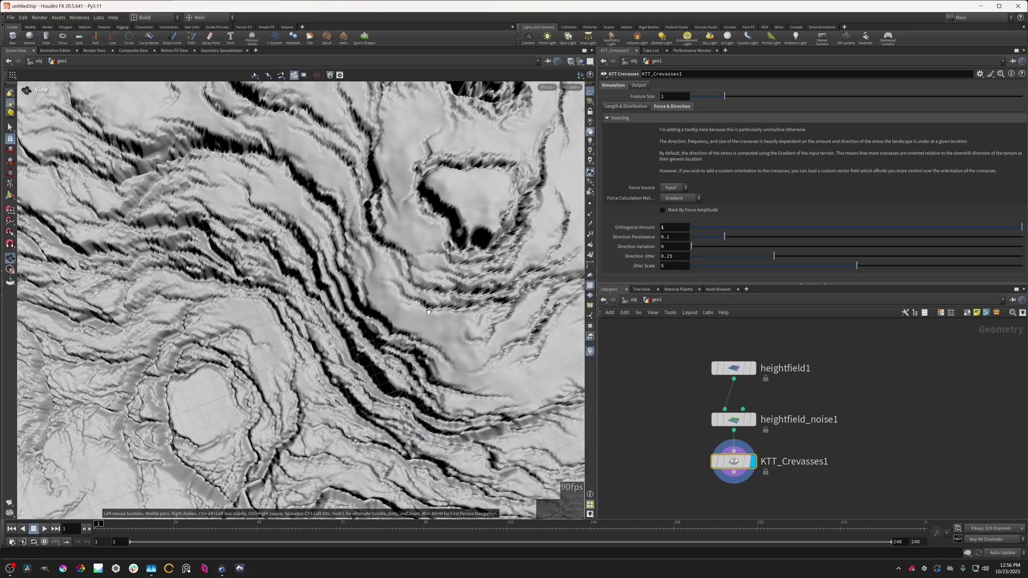
pyautogui.moveTo(428, 312); pyautogui.dragTo(407, 276)
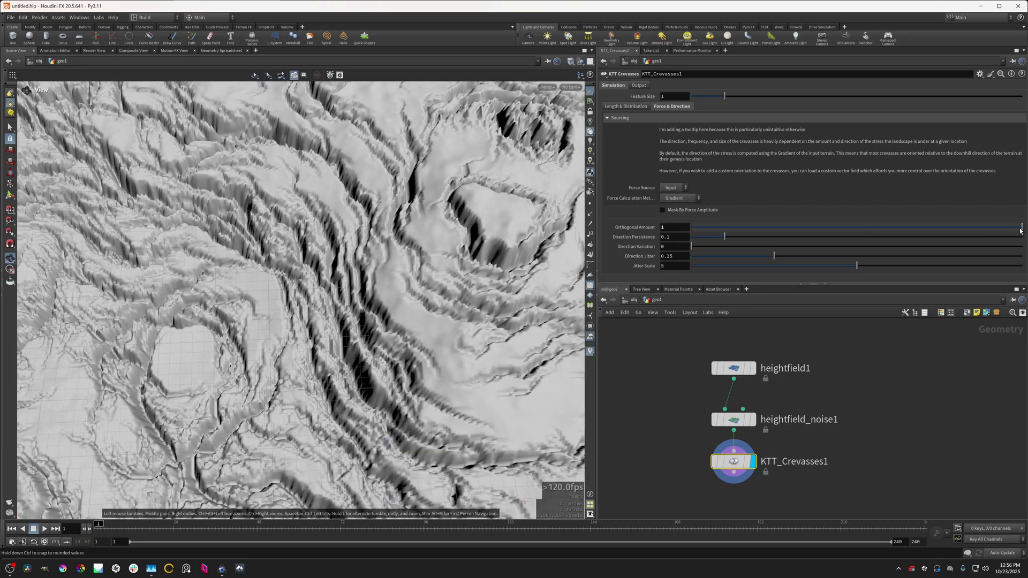
# - Lower the Orthogonal Amount to near 0 and examine how the crevasses align with the slopes
pyautogui.moveTo(965, 227); pyautogui.dragTo(806, 223)
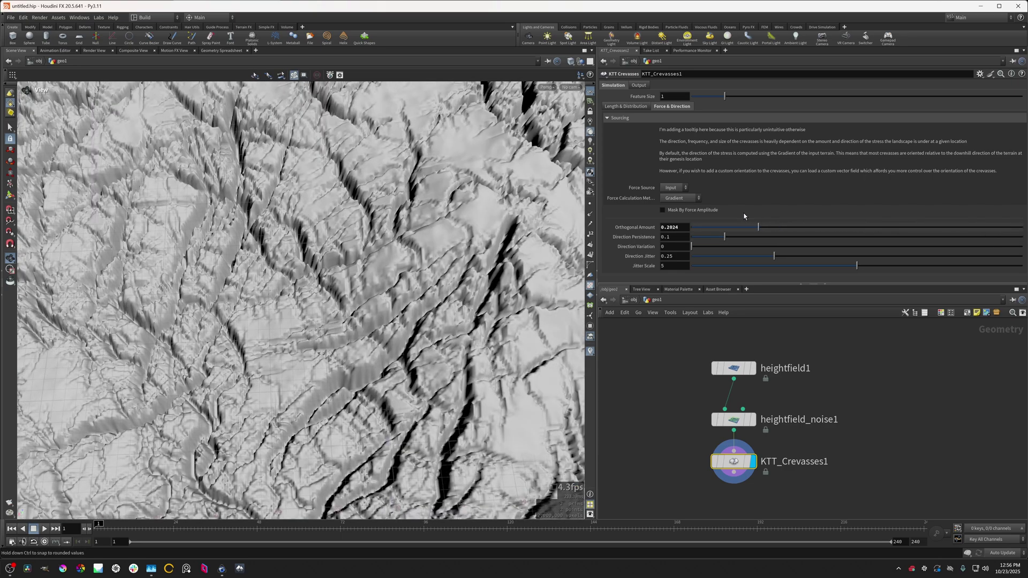
pyautogui.moveTo(700, 209); pyautogui.dragTo(644, 207)
pyautogui.moveTo(575, 284); pyautogui.dragTo(476, 253)
pyautogui.moveTo(424, 327); pyautogui.dragTo(477, 408)
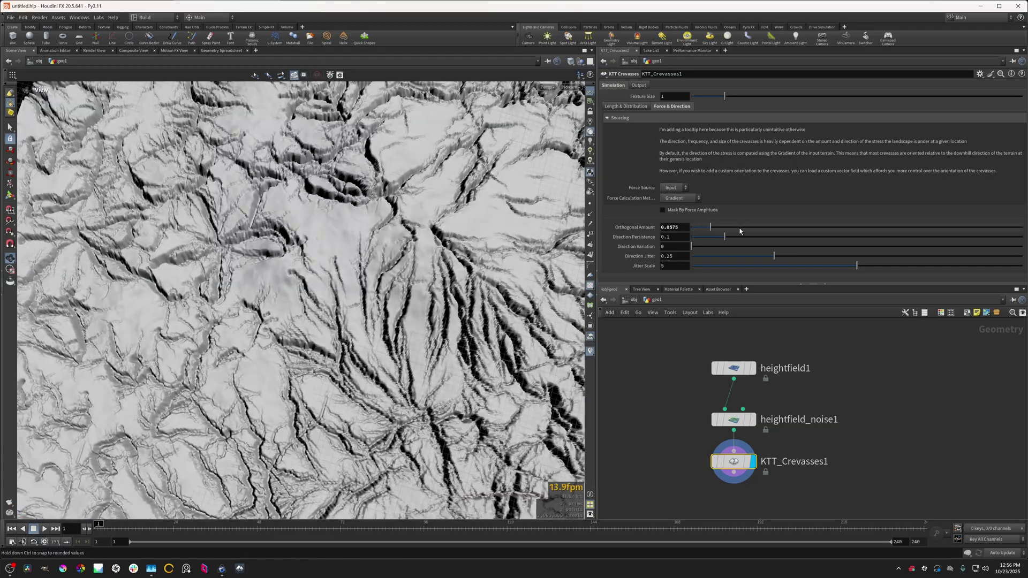
# - Vary the Orthogonal Amount between low and high values and settle on about 0.61
pyautogui.moveTo(783, 233); pyautogui.dragTo(872, 236)
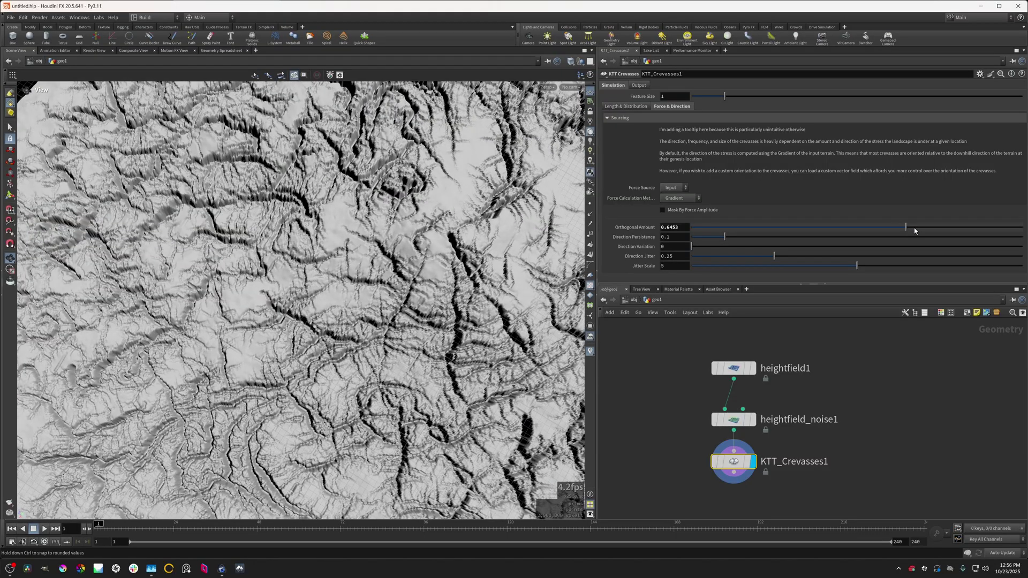
pyautogui.moveTo(914, 228); pyautogui.dragTo(691, 231)
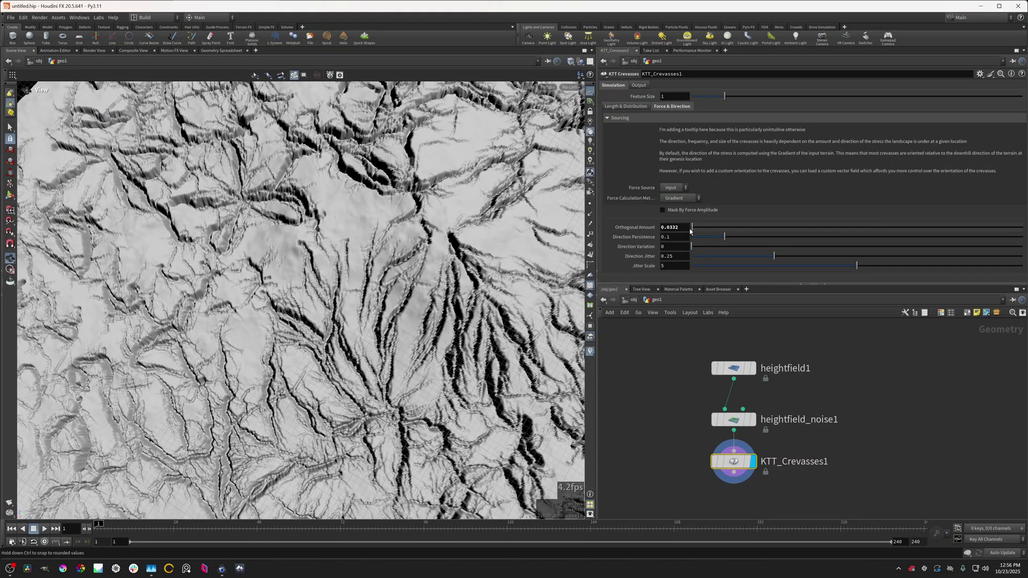
pyautogui.moveTo(834, 242); pyautogui.dragTo(933, 249)
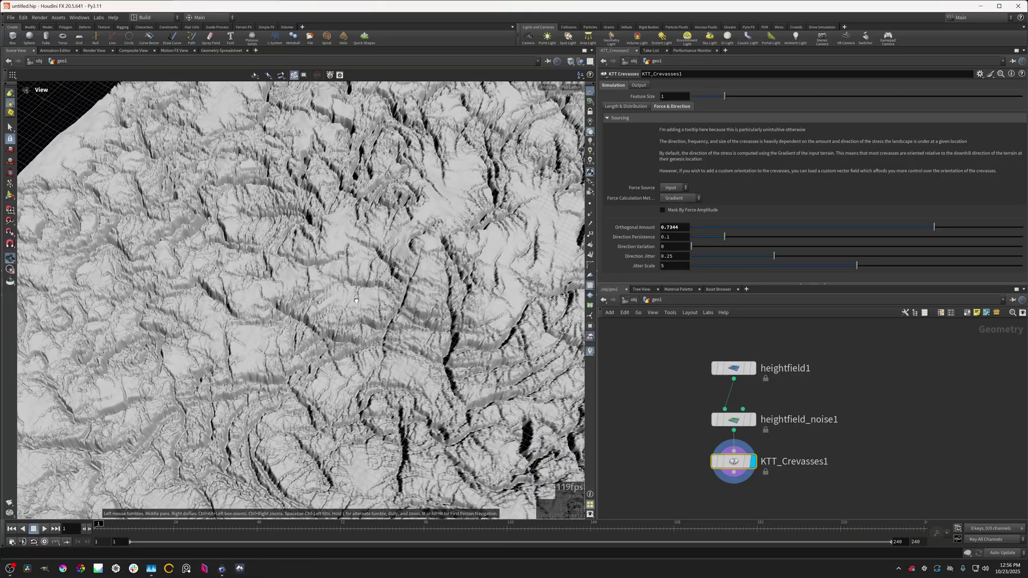
pyautogui.moveTo(356, 300); pyautogui.dragTo(544, 294)
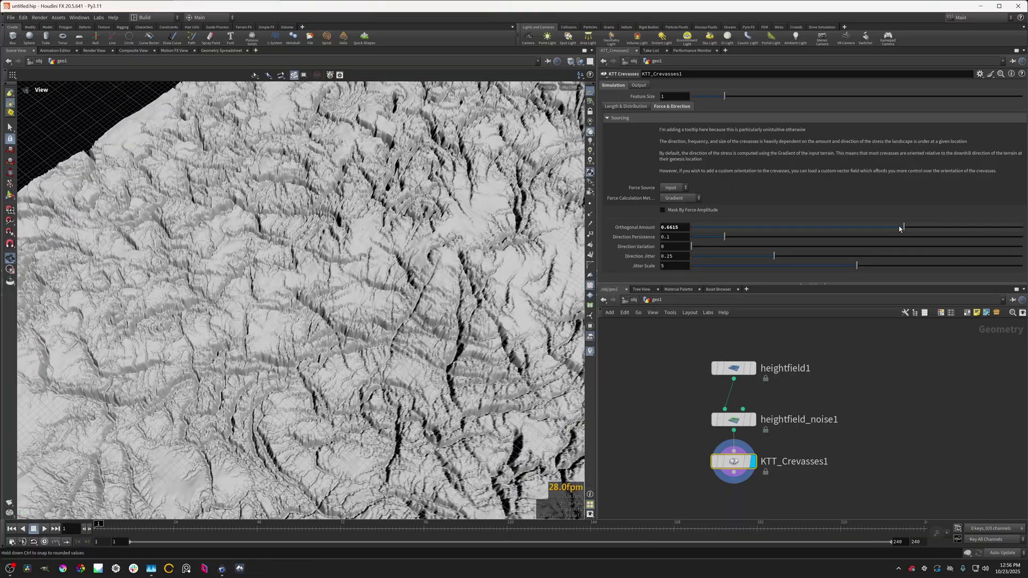
pyautogui.moveTo(533, 253); pyautogui.dragTo(511, 262)
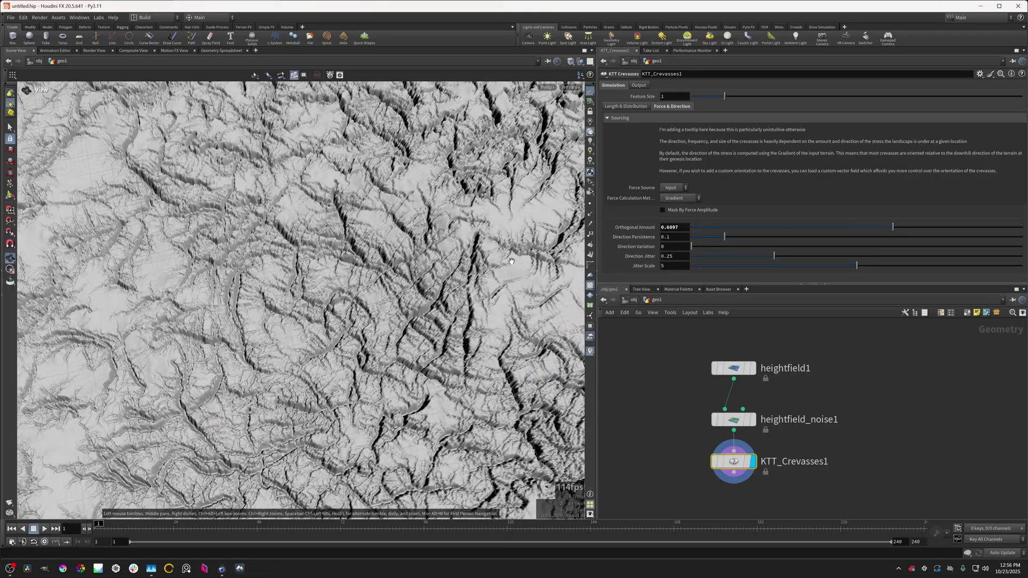
# - In the Length & Distribution settings, try a crevasse Amount of about 0.0093 and reduce it to about 0.00025
pyautogui.click(628, 107)
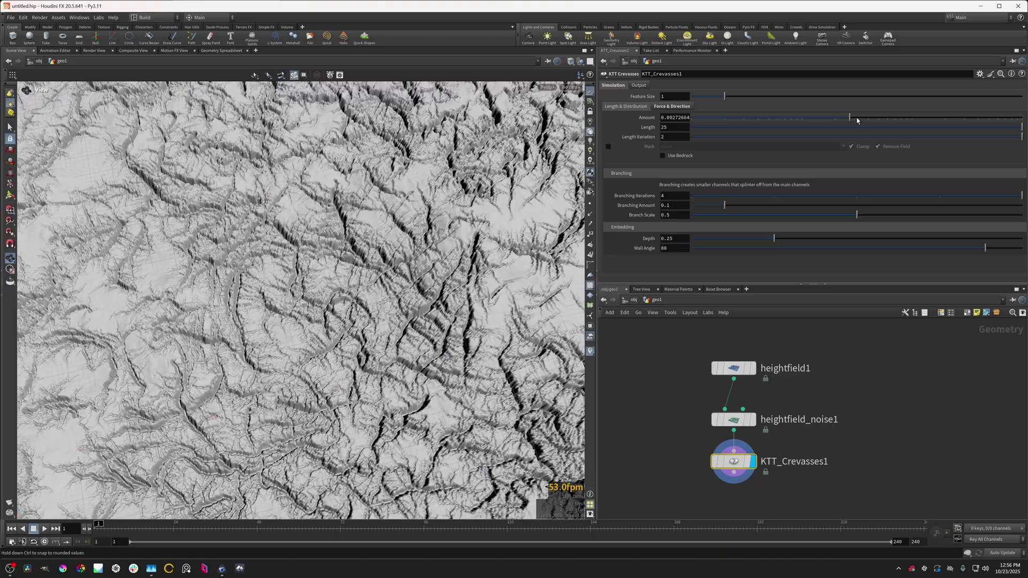
pyautogui.moveTo(857, 121); pyautogui.dragTo(910, 124)
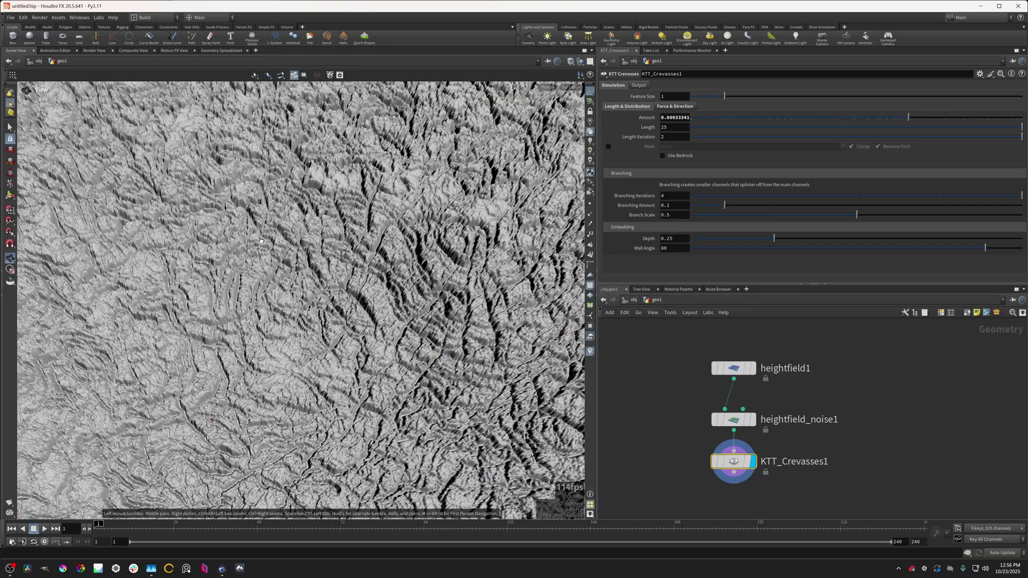
pyautogui.moveTo(455, 300); pyautogui.dragTo(437, 327)
pyautogui.moveTo(732, 119)
pyautogui.mouseDown()
pyautogui.moveTo(722, 120)
pyautogui.moveTo(741, 122)
pyautogui.mouseUp()
pyautogui.moveTo(335, 305); pyautogui.dragTo(361, 222)
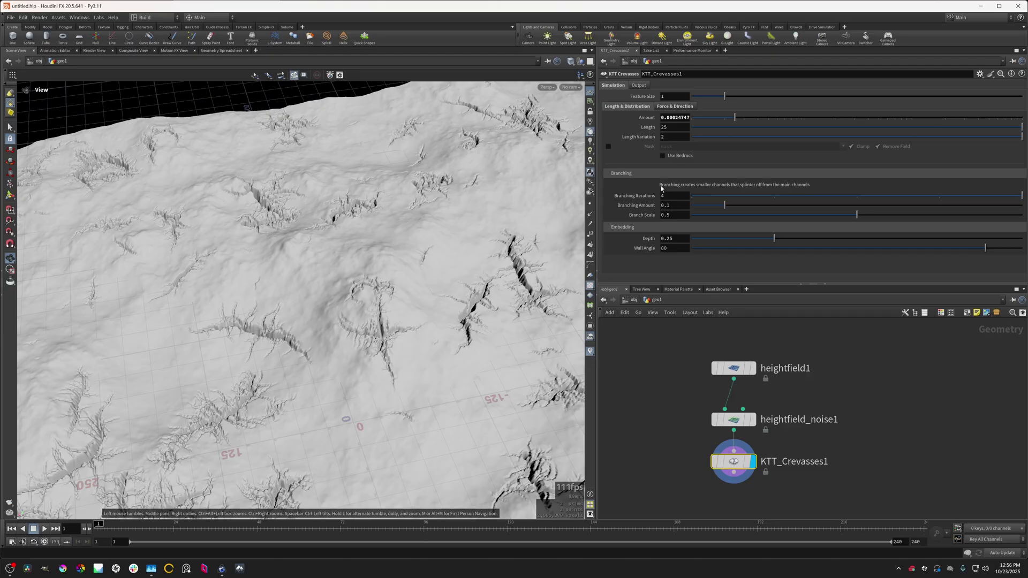
# - Set Branching Iterations to 0 and examine the main crevasses up close
pyautogui.click(695, 199)
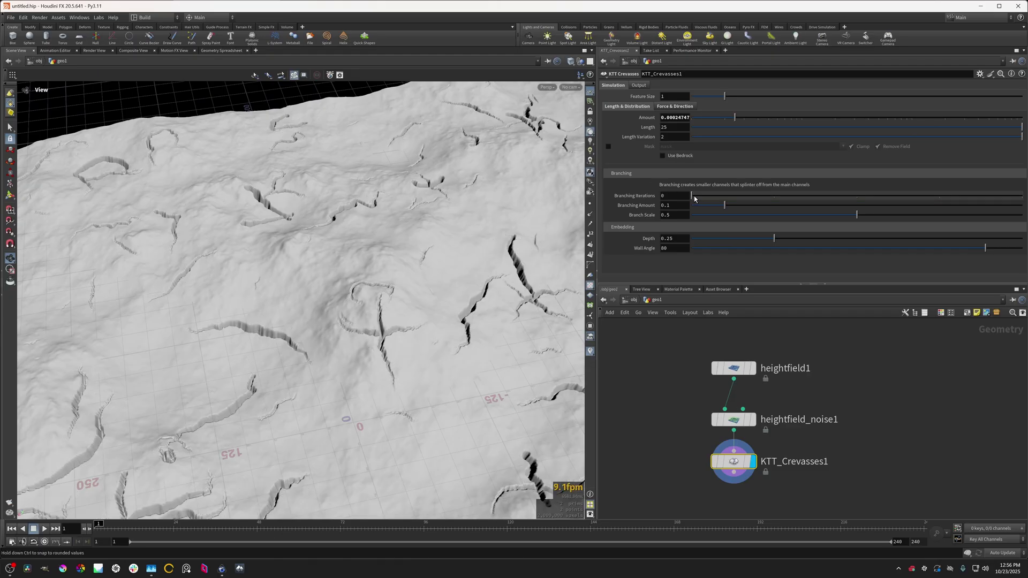
pyautogui.scroll(3, 334, 325)
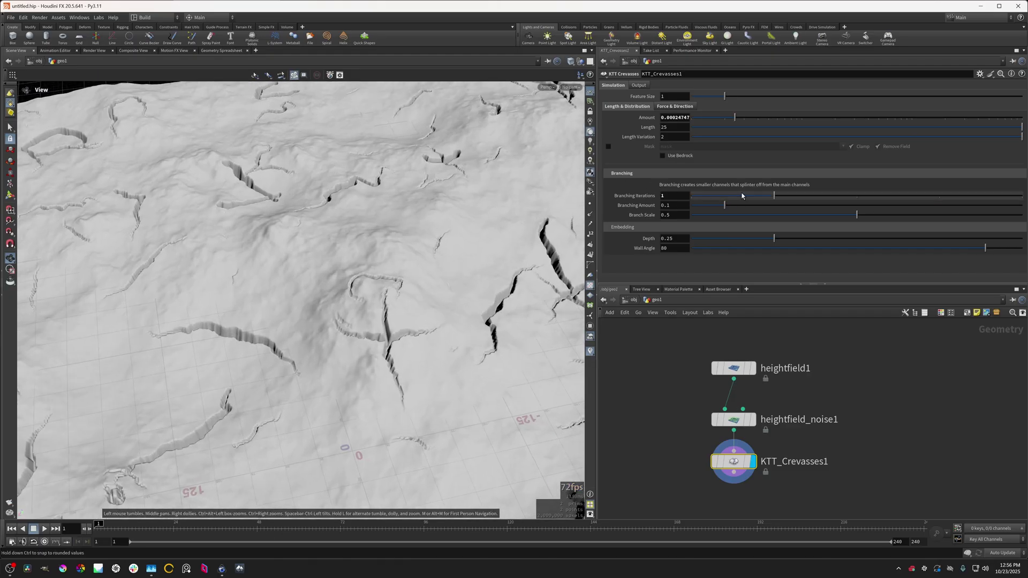
# - Raise Branching Iterations from a single pass to 4 and examine the side branches along the crevasses
pyautogui.scroll(10, 324, 315)
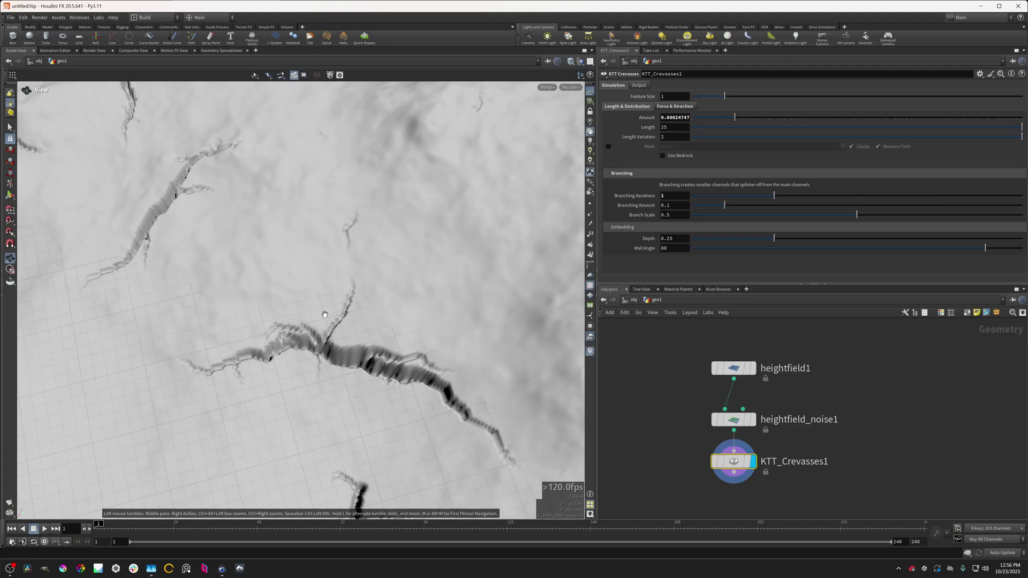
pyautogui.moveTo(324, 314); pyautogui.dragTo(347, 316)
pyautogui.moveTo(705, 198); pyautogui.dragTo(1023, 197)
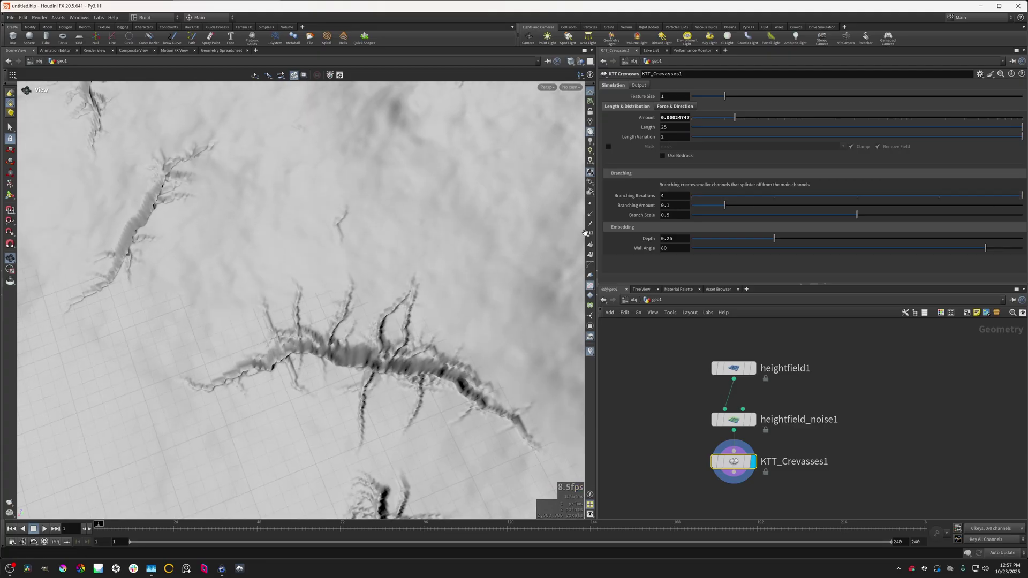
pyautogui.scroll(-3, 308, 275)
pyautogui.moveTo(308, 275); pyautogui.dragTo(267, 225)
pyautogui.moveTo(348, 299); pyautogui.dragTo(235, 269, button='middle')
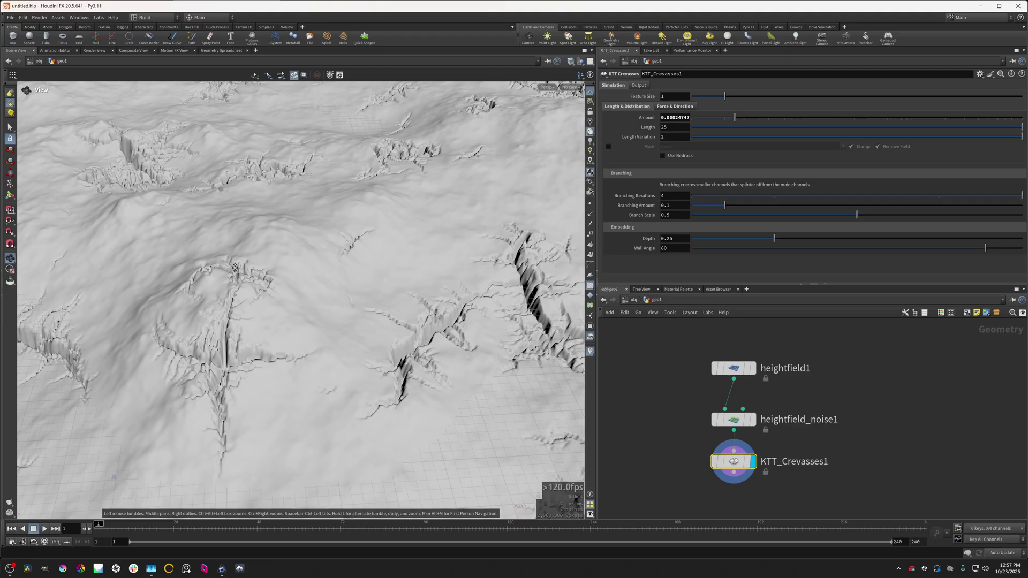
pyautogui.moveTo(300, 302); pyautogui.dragTo(335, 352)
pyautogui.moveTo(429, 345); pyautogui.dragTo(474, 370, button='middle')
pyautogui.moveTo(474, 369); pyautogui.dragTo(553, 326)
# - Adjust the Orthogonal Amount in the Force & Direction settings and return to the Length & Distribution settings
pyautogui.click(674, 106)
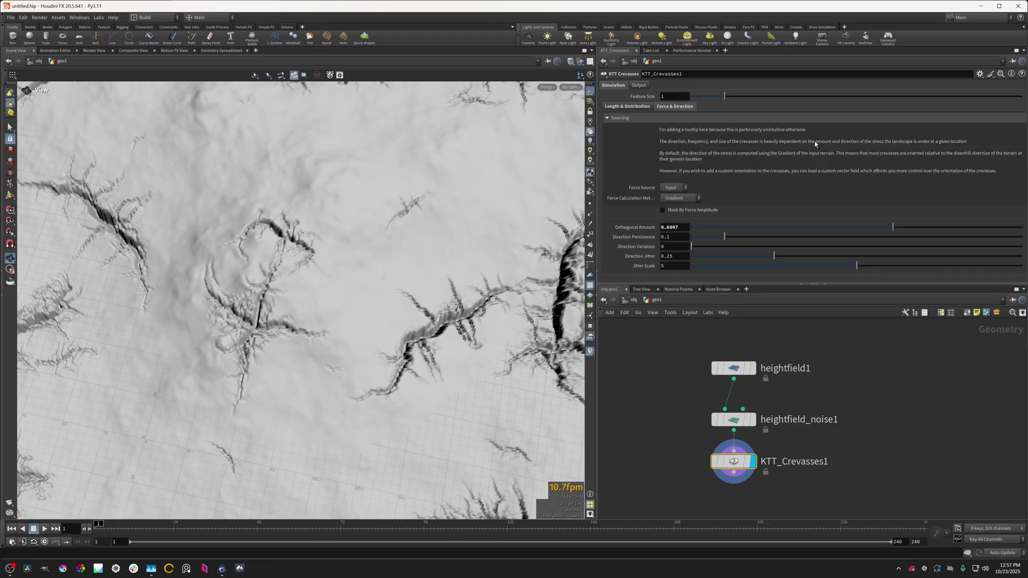
pyautogui.moveTo(944, 231); pyautogui.dragTo(838, 206)
pyautogui.click(633, 107)
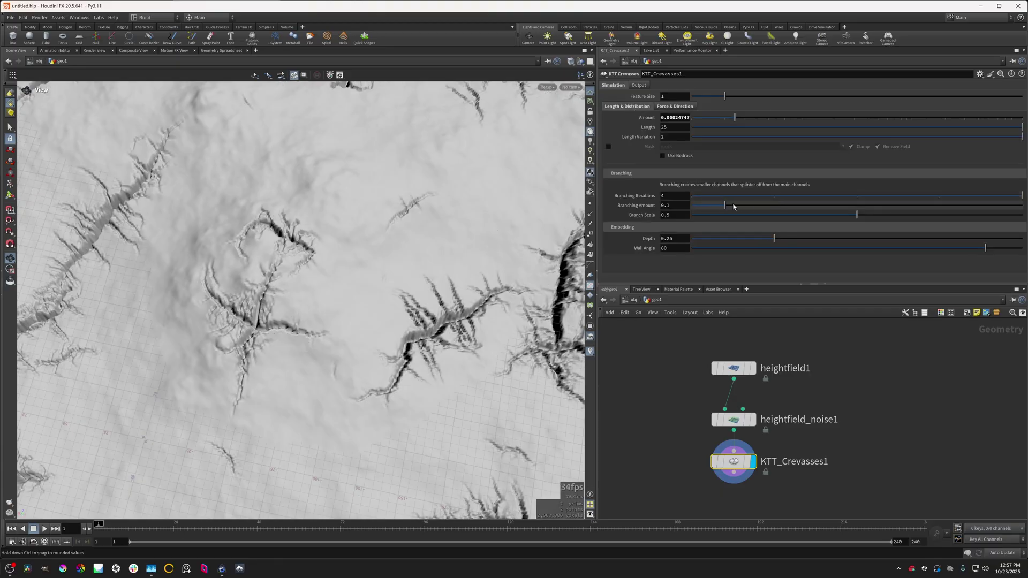
# - Set Branching Amount to about 0.083 and Branch Scale to about 0.505, and examine the branched crevasses
pyautogui.moveTo(733, 207)
pyautogui.mouseDown()
pyautogui.moveTo(783, 210)
pyautogui.moveTo(719, 209)
pyautogui.mouseUp()
pyautogui.moveTo(863, 214)
pyautogui.mouseDown()
pyautogui.moveTo(1006, 213)
pyautogui.moveTo(858, 219)
pyautogui.mouseUp()
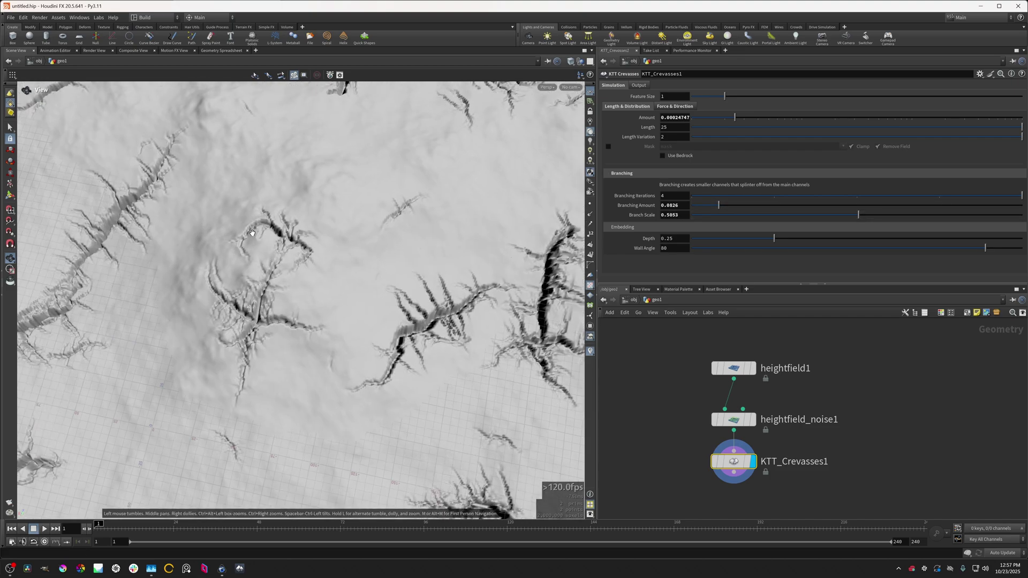
pyautogui.moveTo(228, 241); pyautogui.dragTo(517, 343, button='middle')
pyautogui.moveTo(372, 307); pyautogui.dragTo(319, 321)
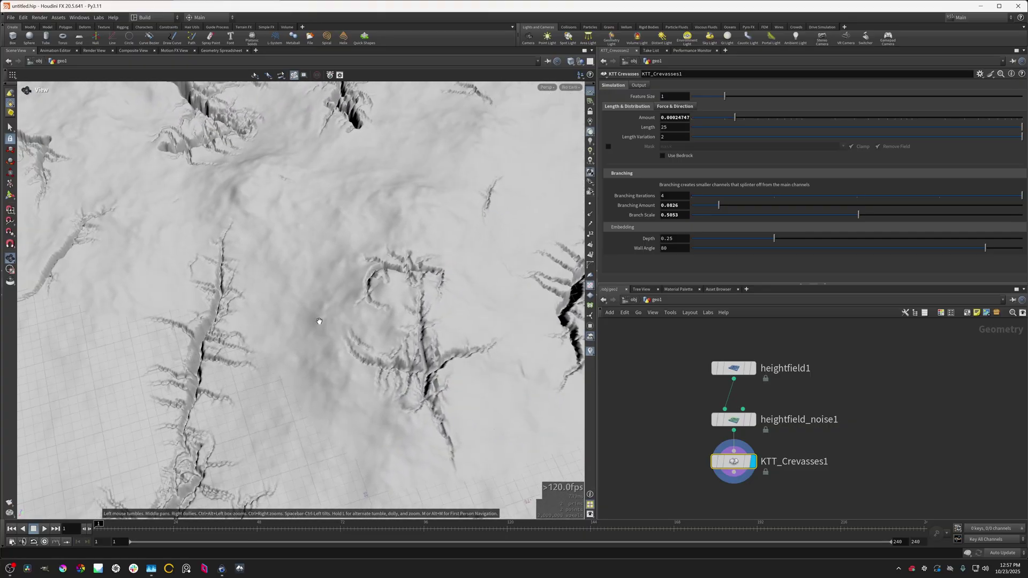
# - Reduce the embedding Depth to about 0.0186 and examine the shallow cracks on the slopes
pyautogui.click(698, 243)
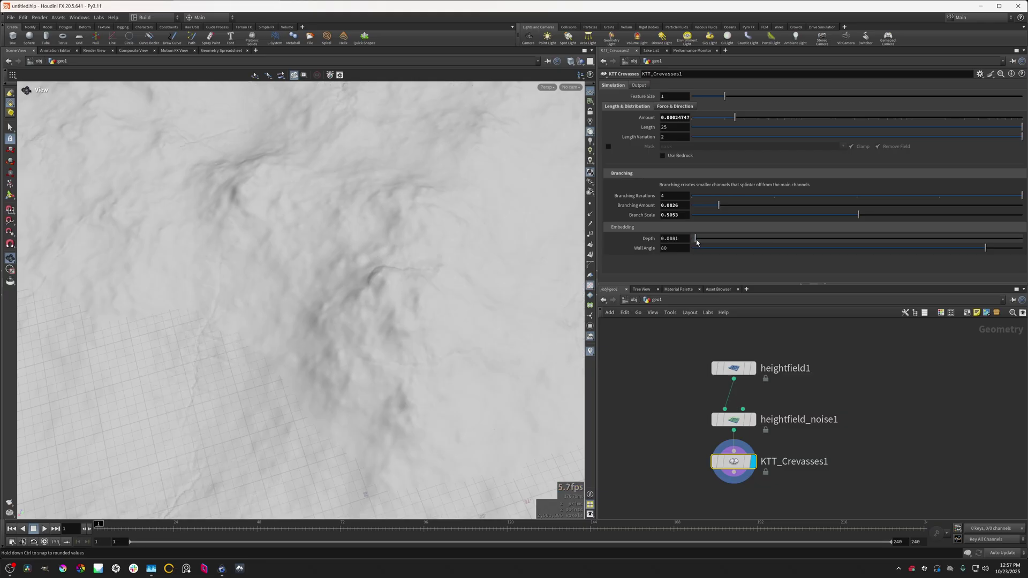
pyautogui.moveTo(698, 242)
pyautogui.mouseDown()
pyautogui.moveTo(1021, 243)
pyautogui.moveTo(695, 240)
pyautogui.mouseUp()
pyautogui.moveTo(699, 263); pyautogui.dragTo(700, 263)
pyautogui.moveTo(439, 268); pyautogui.dragTo(283, 259)
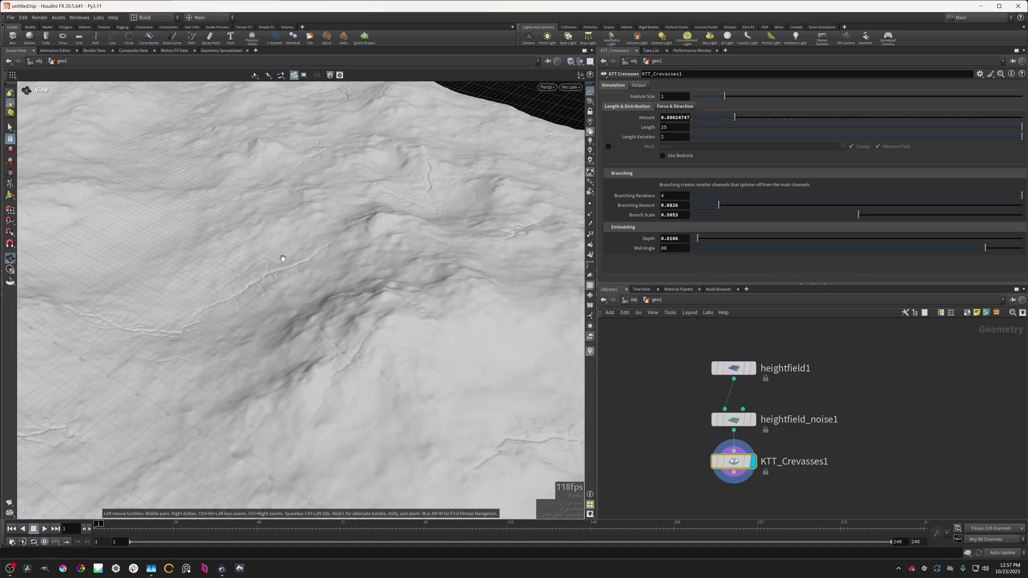
# - Set Branching Amount to about 0.123, try a Branch Scale of 1 and settle on about 0.945
pyautogui.click(734, 208)
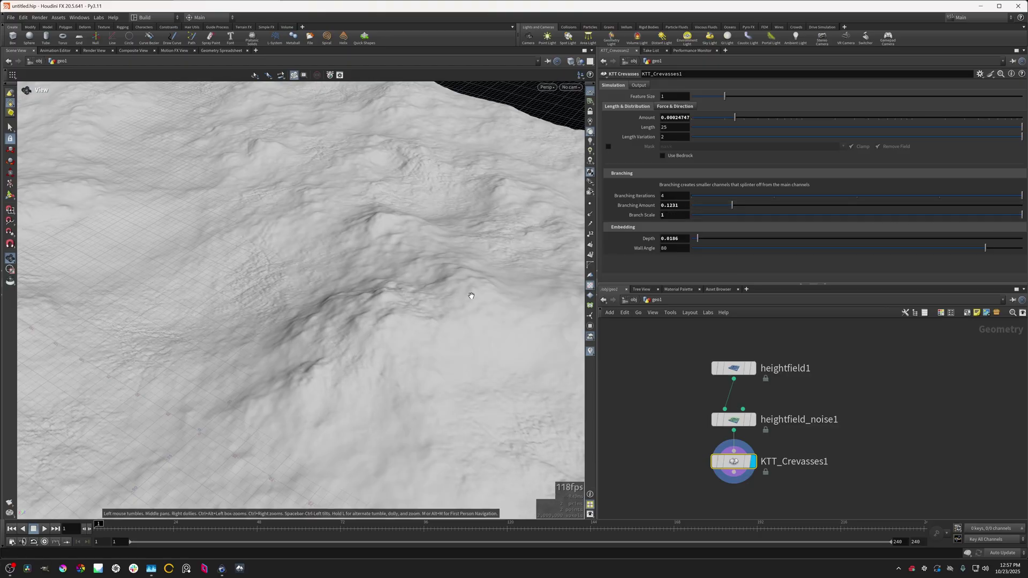
pyautogui.moveTo(470, 294); pyautogui.dragTo(374, 390)
pyautogui.moveTo(374, 389); pyautogui.dragTo(313, 438, button='middle')
pyautogui.moveTo(313, 438); pyautogui.dragTo(357, 338, button='right')
pyautogui.moveTo(357, 338); pyautogui.dragTo(439, 243)
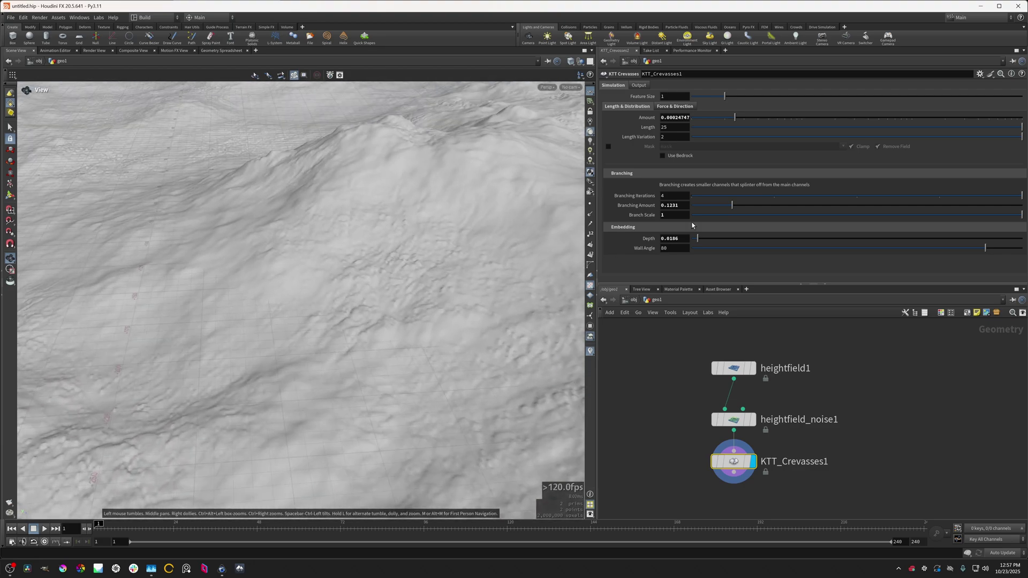
pyautogui.moveTo(1018, 219); pyautogui.dragTo(1009, 217)
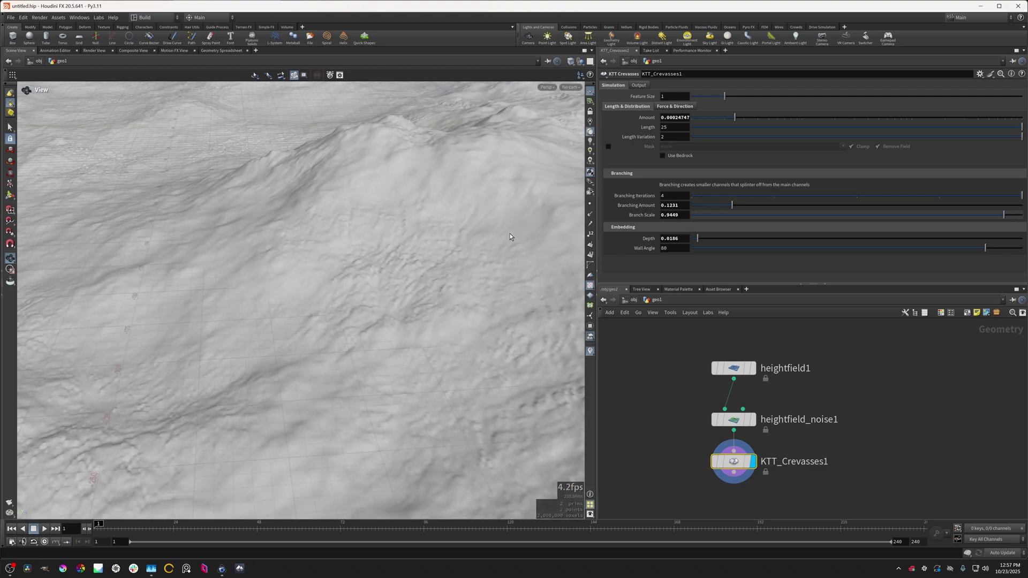
pyautogui.moveTo(509, 237); pyautogui.dragTo(482, 273)
# - Set the Grid Spacing of heightfield1 to 0.25, reselect KTT_Crevasses1 and examine the finer crack network
pyautogui.click(734, 368)
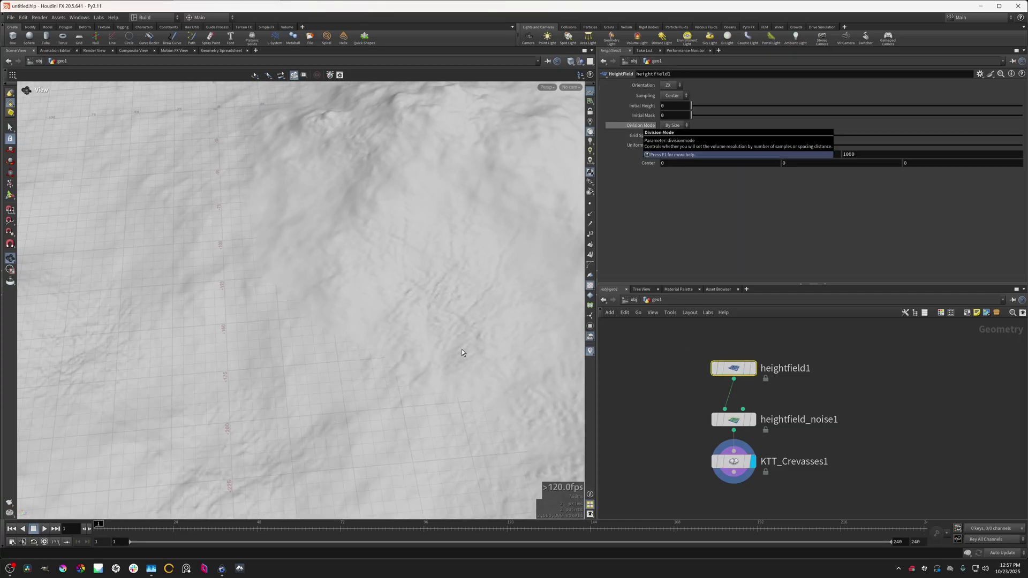
pyautogui.moveTo(461, 352); pyautogui.dragTo(354, 327)
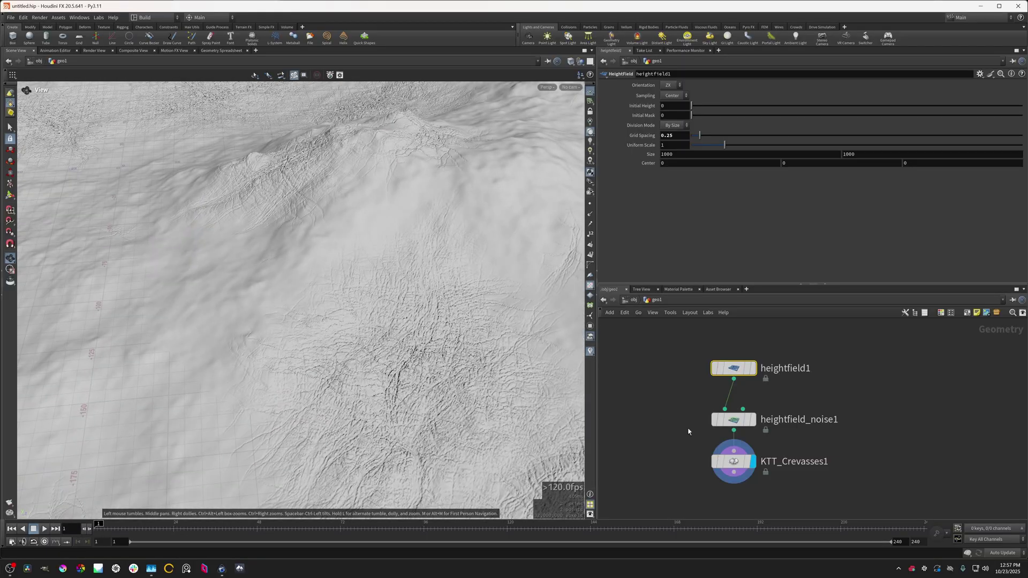
pyautogui.click(733, 464)
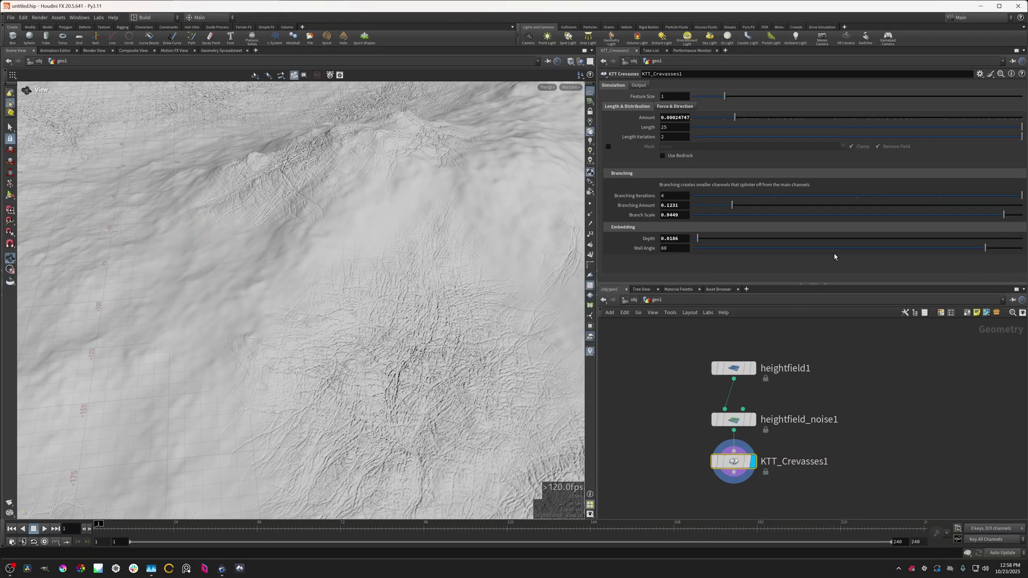
pyautogui.moveTo(371, 317); pyautogui.dragTo(357, 402)
pyautogui.moveTo(278, 386); pyautogui.dragTo(432, 407, button='middle')
pyautogui.moveTo(241, 327); pyautogui.dragTo(371, 346, button='middle')
pyautogui.moveTo(371, 346); pyautogui.dragTo(482, 230)
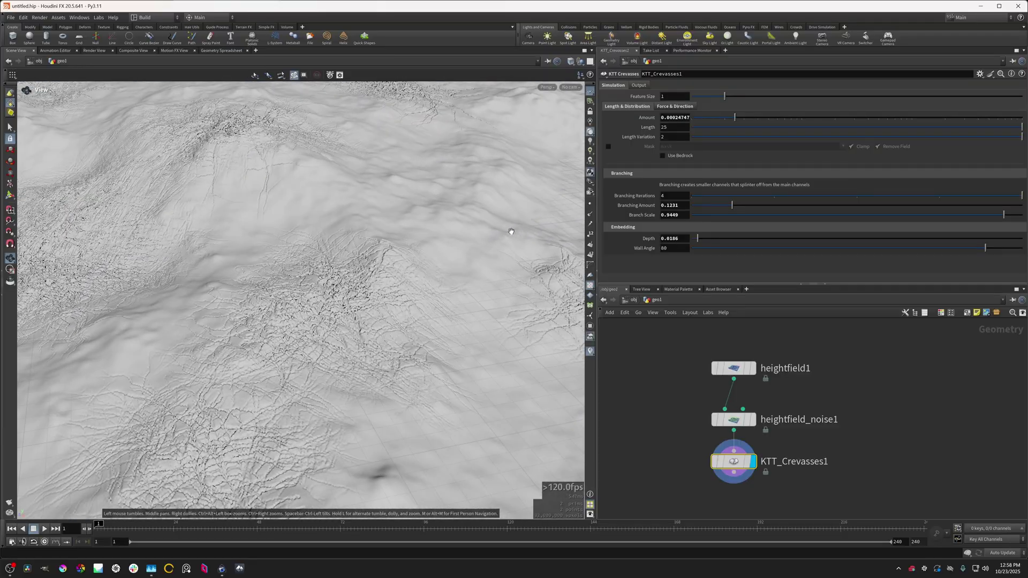
# - Try Wall Angles of about 20.2 and 9.4, and settle on about 65.15
pyautogui.click(753, 251)
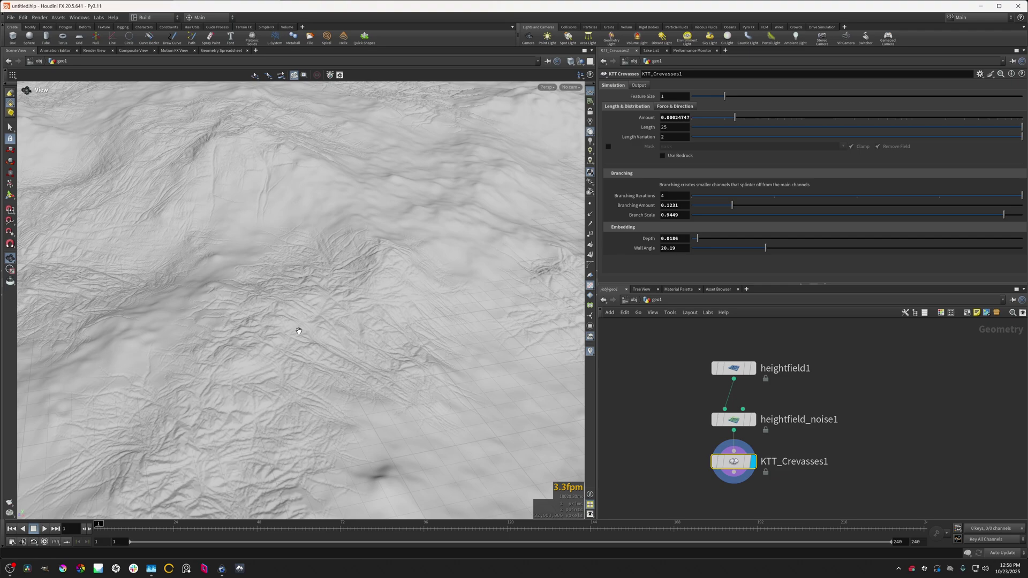
pyautogui.moveTo(298, 331); pyautogui.dragTo(450, 225)
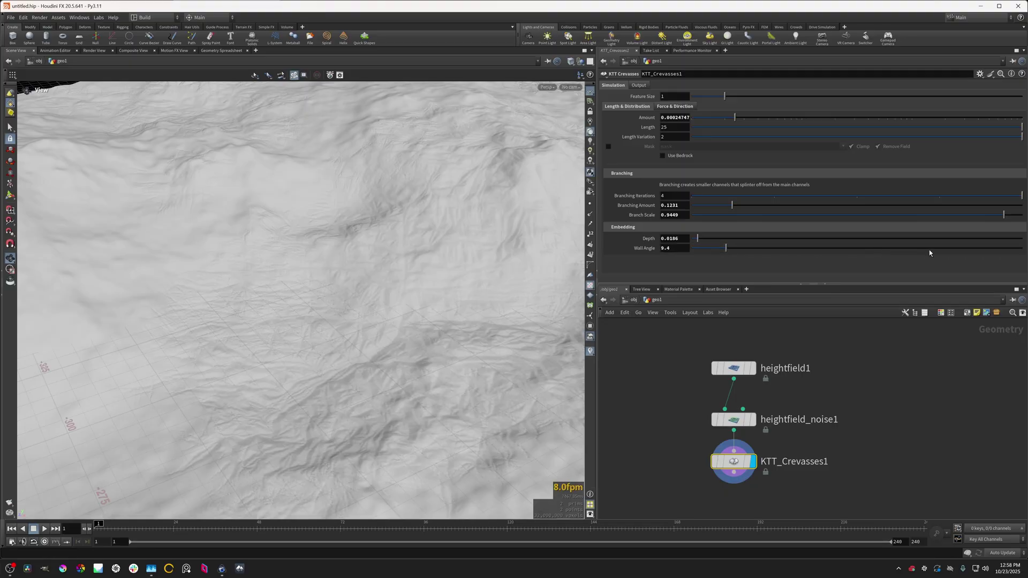
pyautogui.click(931, 249)
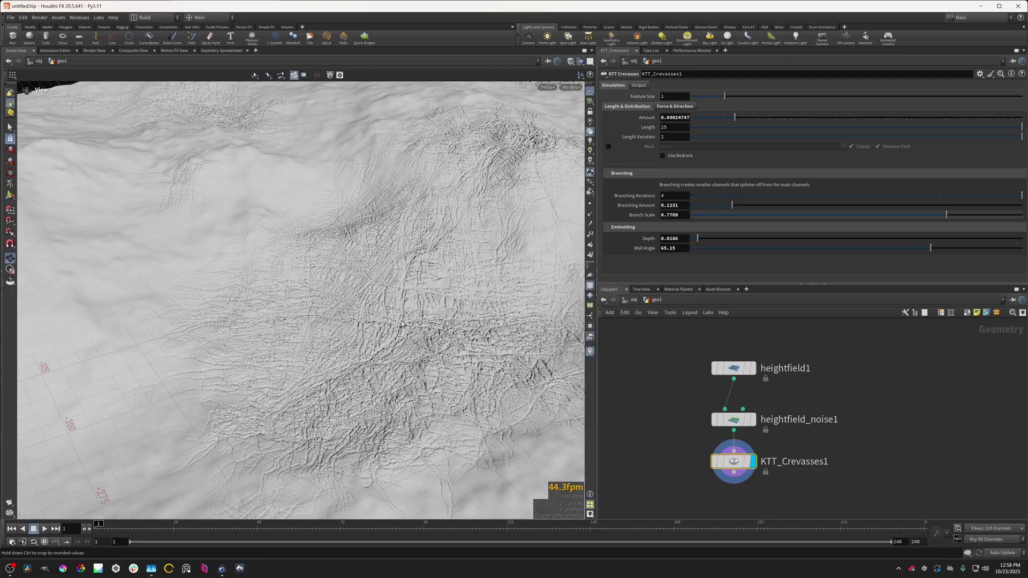
# - Compare Branch Scale values of about 0.77 and 0.69 on the terrain and settle on about 0.78
pyautogui.moveTo(400, 343); pyautogui.dragTo(581, 284)
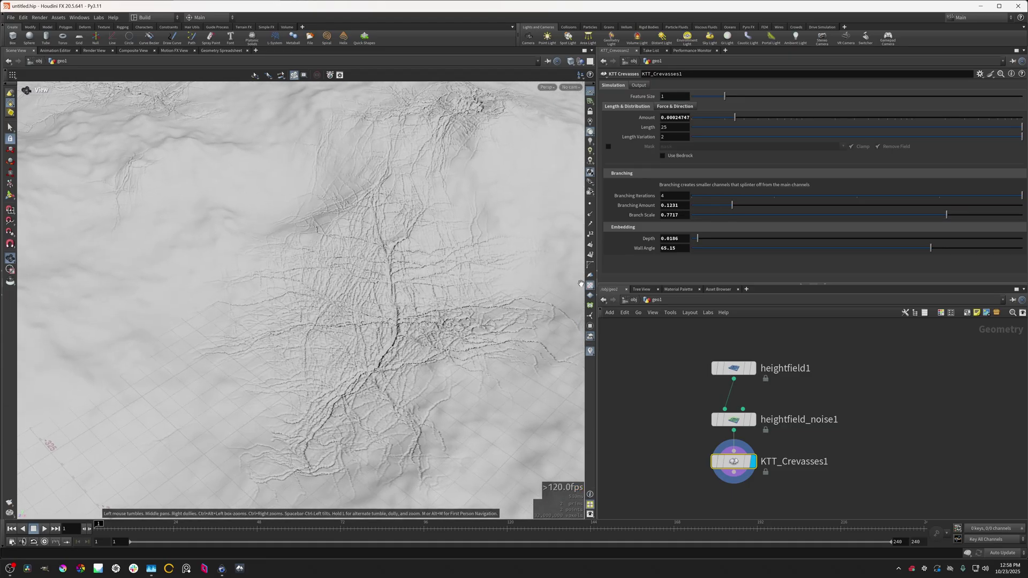
pyautogui.scroll(1, 407, 312)
pyautogui.moveTo(471, 393); pyautogui.dragTo(490, 384)
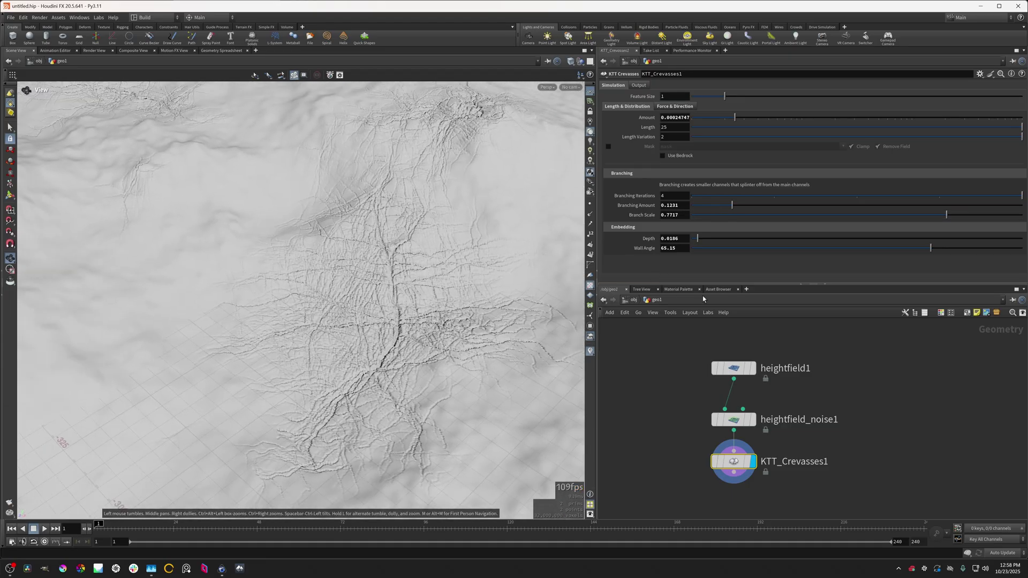
pyautogui.moveTo(881, 214); pyautogui.dragTo(674, 277)
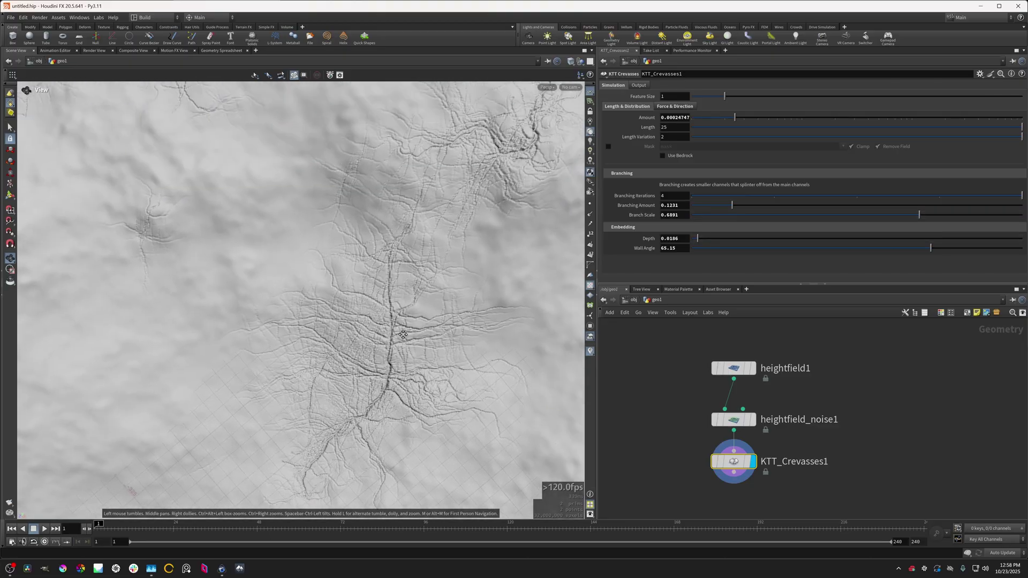
pyautogui.moveTo(920, 215); pyautogui.dragTo(722, 254)
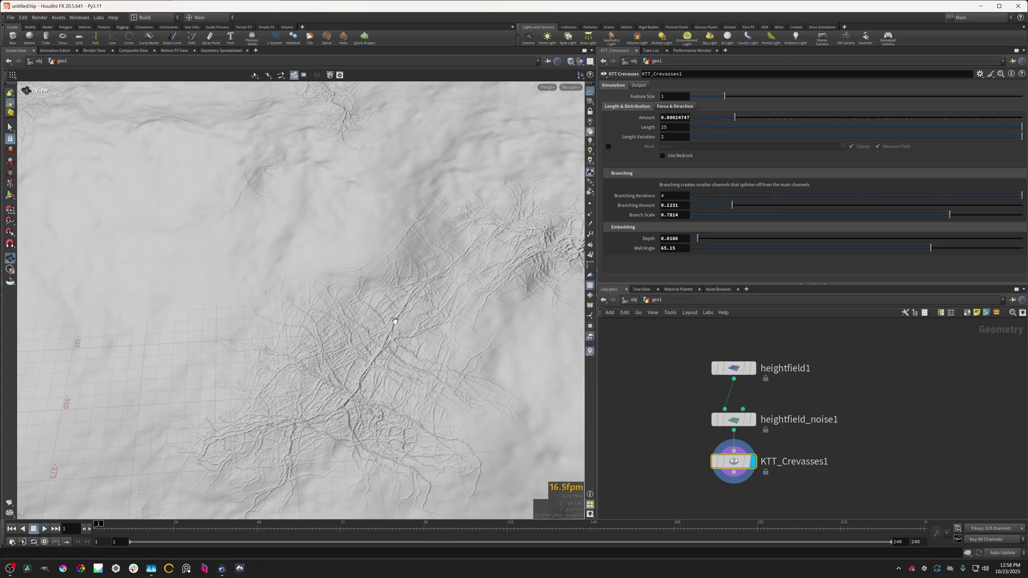
# - Raise the crevasse Amount to about 0.0081, try a Depth of 0.0097 and increase it to about 0.199
pyautogui.moveTo(395, 321); pyautogui.dragTo(464, 301)
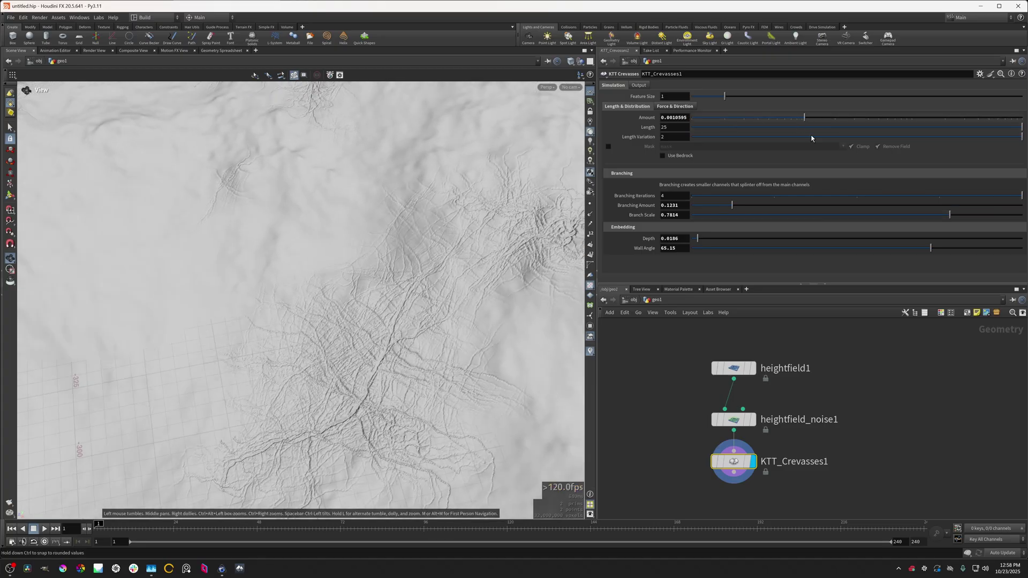
pyautogui.moveTo(526, 238); pyautogui.dragTo(576, 220)
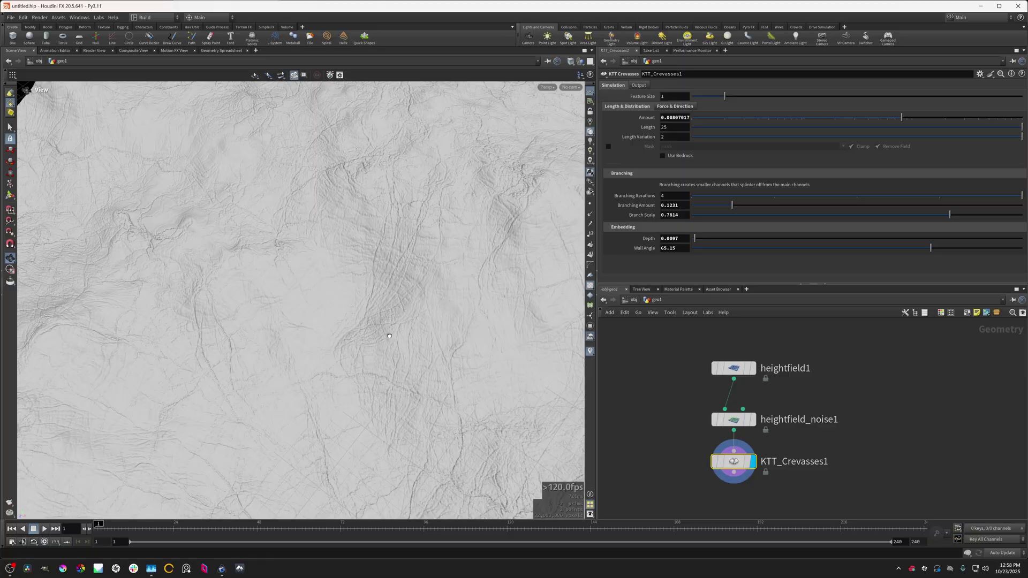
pyautogui.moveTo(374, 315); pyautogui.dragTo(360, 367, button='middle')
pyautogui.moveTo(359, 368); pyautogui.dragTo(362, 275)
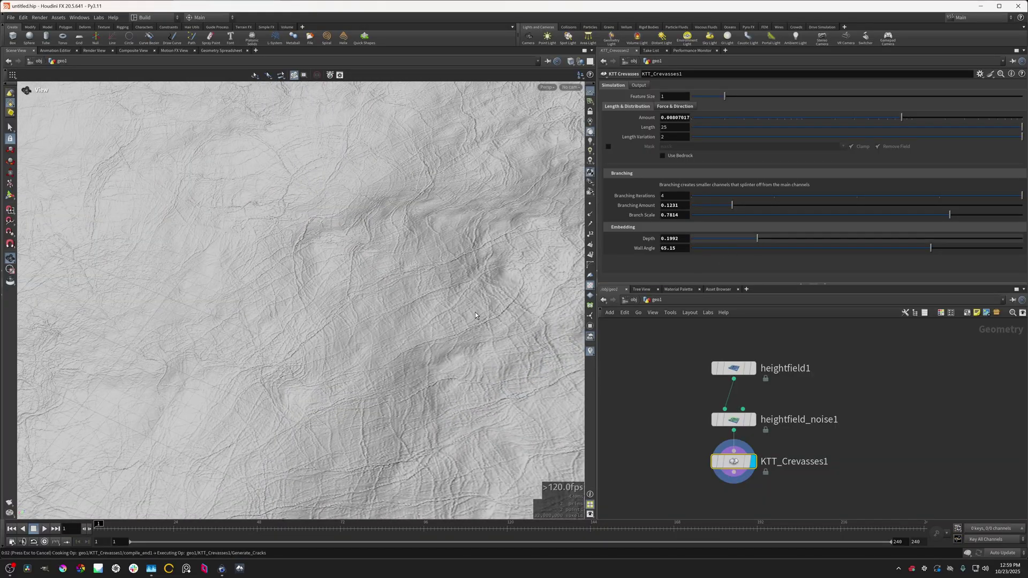
pyautogui.moveTo(474, 313); pyautogui.dragTo(394, 327)
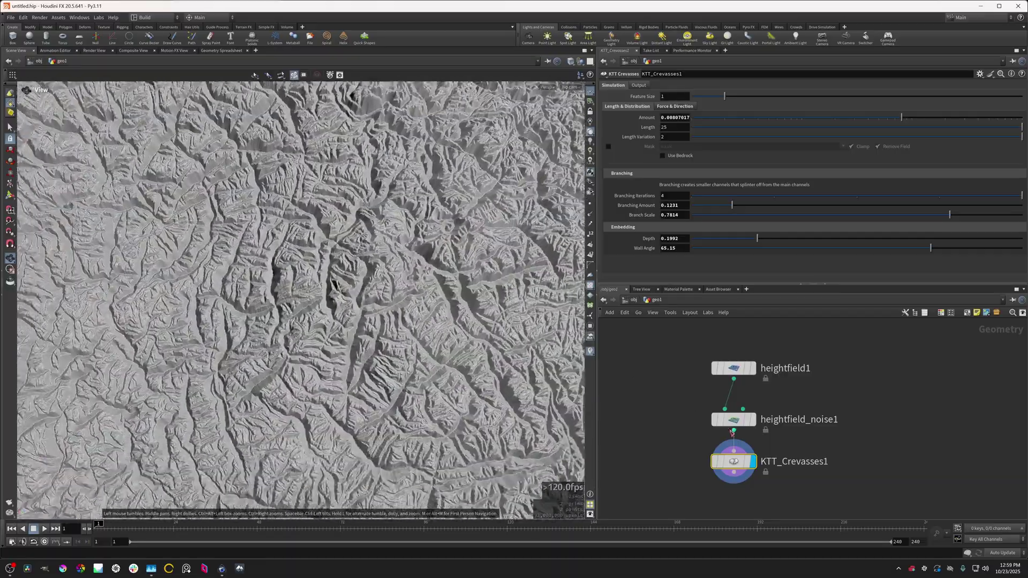
# - Move KTT_Crevasses1 further below heightfield_noise1 and display the plain noise terrain
pyautogui.scroll(1, 729, 430)
pyautogui.moveTo(731, 473); pyautogui.dragTo(731, 513)
pyautogui.click(757, 417)
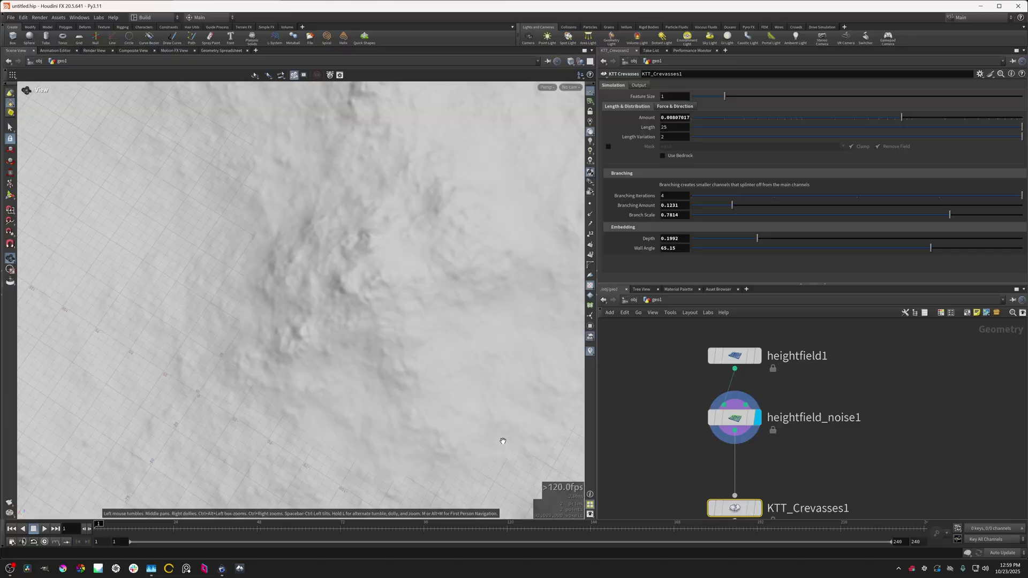
pyautogui.moveTo(355, 299); pyautogui.dragTo(405, 349)
# - Add a HeightField Draw Mask node connected to the output of heightfield_noise1 and display it
pyautogui.moveTo(628, 419); pyautogui.dragTo(675, 391, button='middle')
pyautogui.press('Tab')
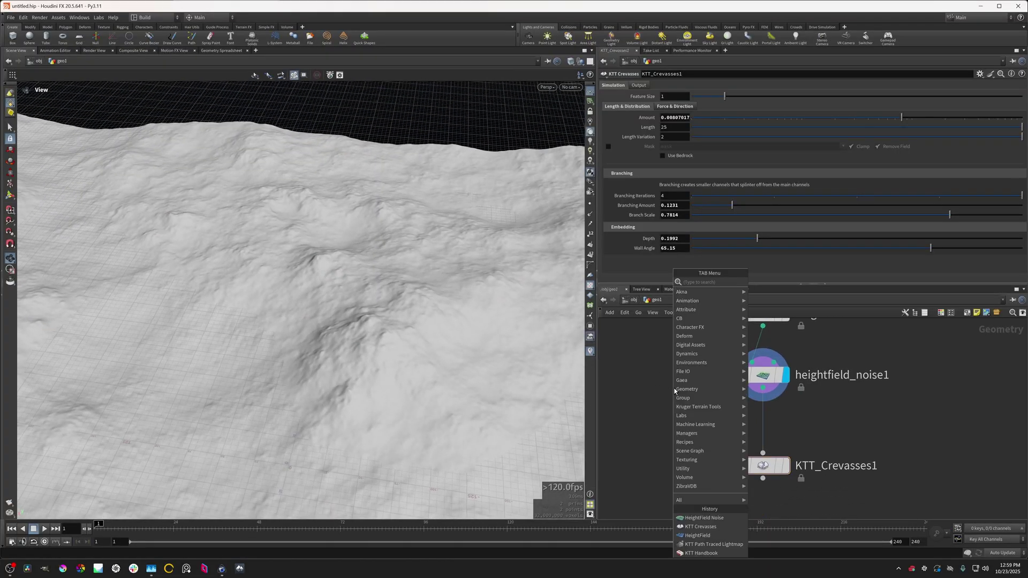
pyautogui.write('draw mask')
pyautogui.press('Return')
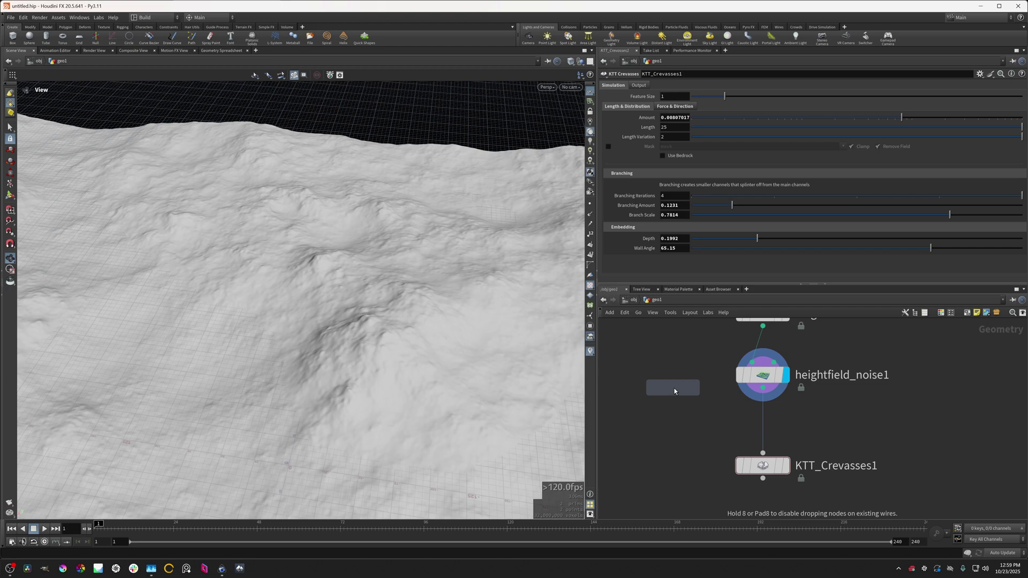
pyautogui.click(683, 435)
pyautogui.click(706, 433)
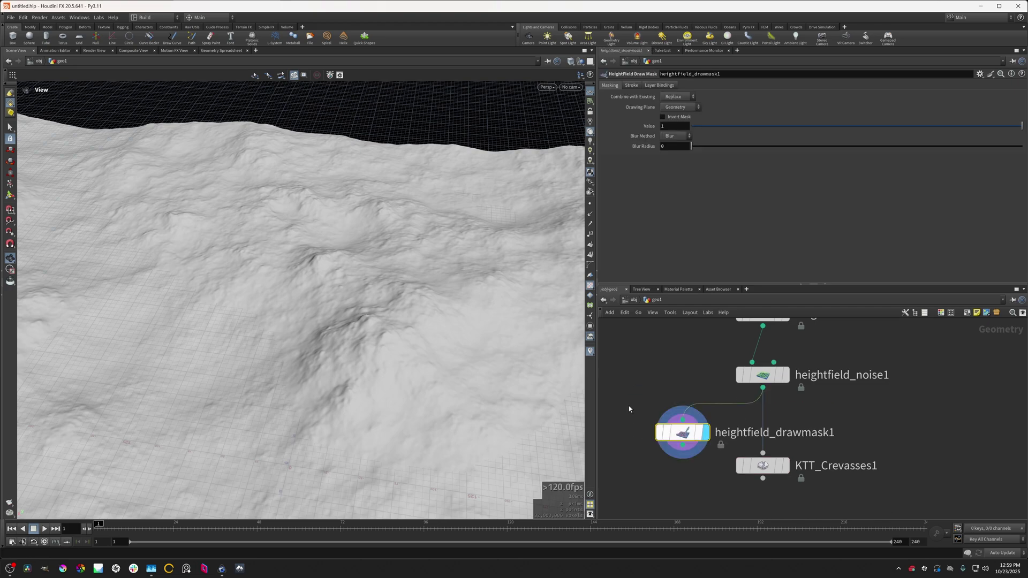
# - Draw a large closed mask region over the ridge in the middle of the terrain
pyautogui.press('Return')
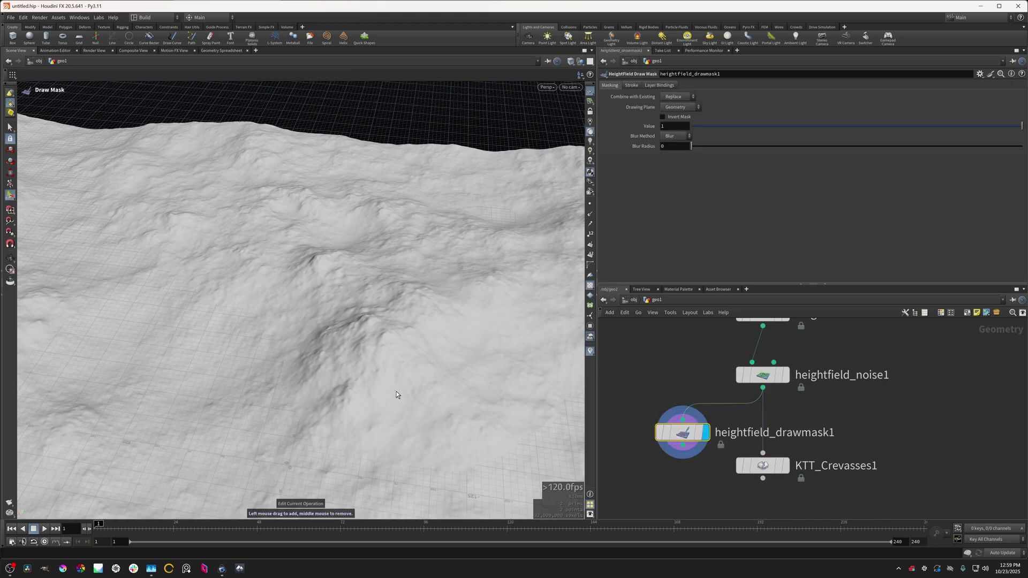
pyautogui.moveTo(331, 246)
pyautogui.mouseDown()
pyautogui.moveTo(253, 242)
pyautogui.moveTo(171, 359)
pyautogui.moveTo(179, 428)
pyautogui.moveTo(173, 422)
pyautogui.mouseUp()
pyautogui.click(10, 258)
# - Insert heightfield_drawmask1 between the noise and crevasses nodes, and enable the Mask option on KTT_Crevasses1
pyautogui.moveTo(683, 433); pyautogui.dragTo(695, 410)
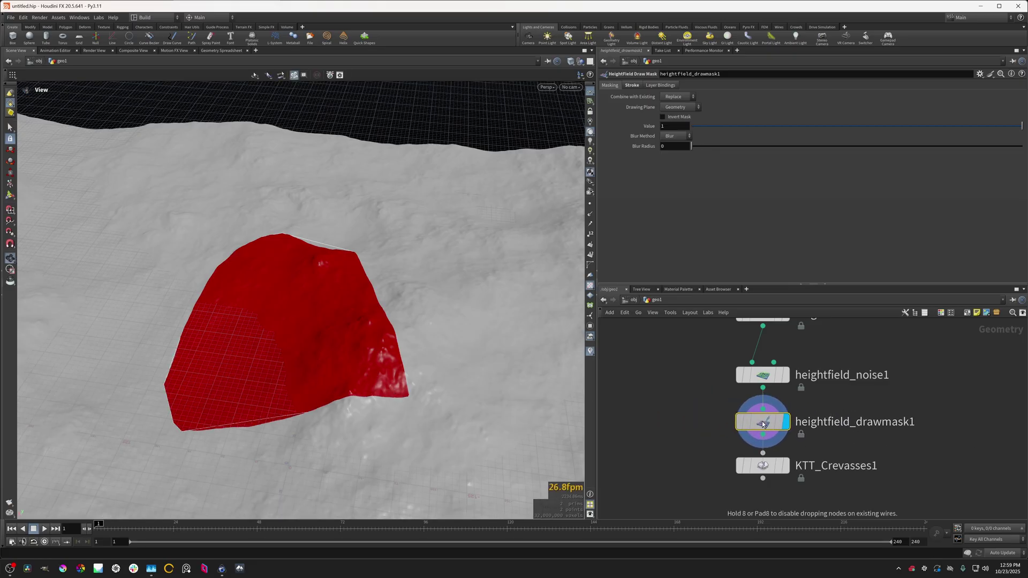
pyautogui.click(763, 466)
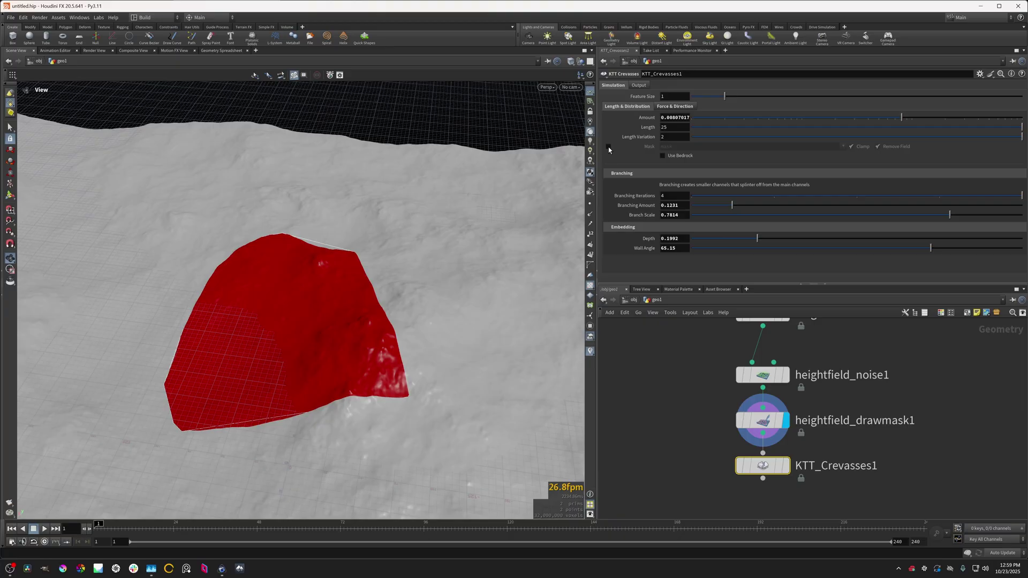
pyautogui.click(608, 147)
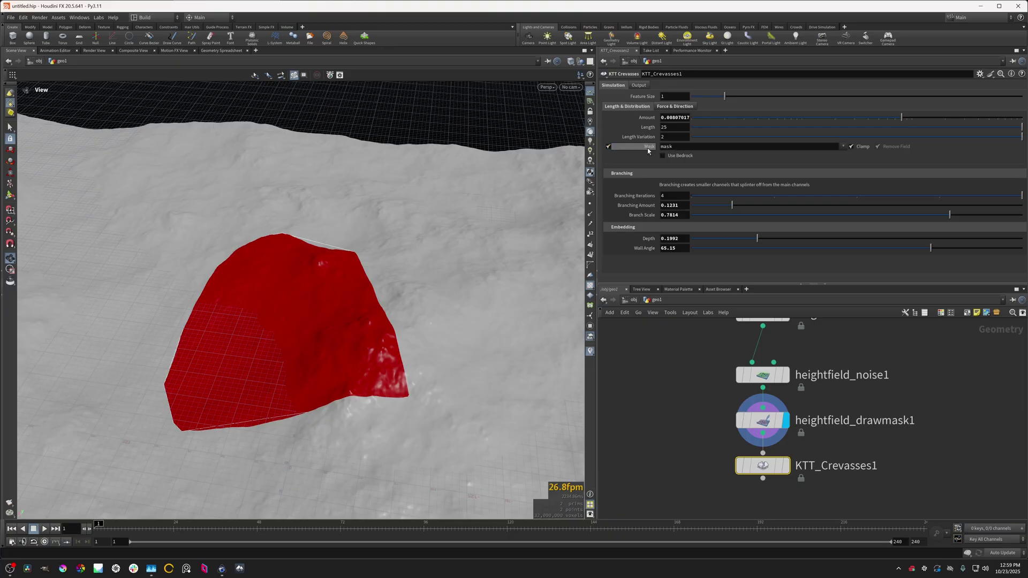
# - Display KTT_Crevasses1 and reduce its Depth to 0.0502
pyautogui.click(785, 466)
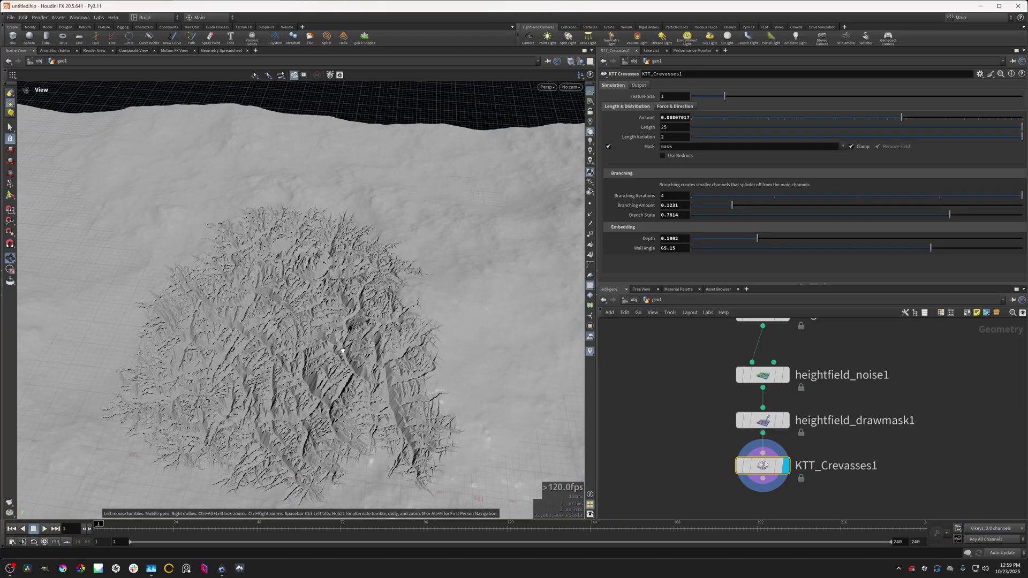
pyautogui.moveTo(337, 342); pyautogui.dragTo(362, 303)
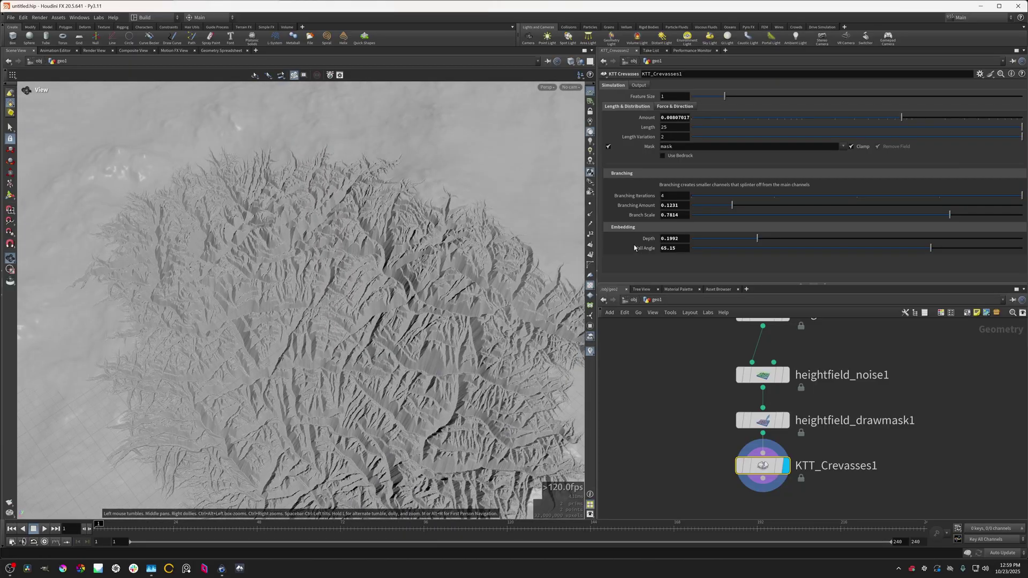
pyautogui.moveTo(757, 238); pyautogui.dragTo(710, 241)
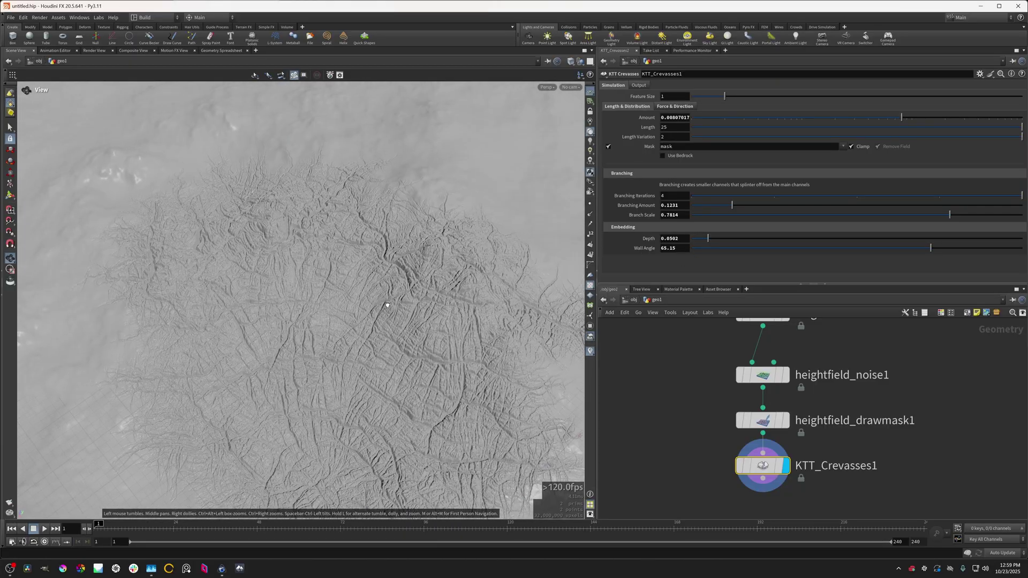
pyautogui.moveTo(398, 337); pyautogui.dragTo(544, 313)
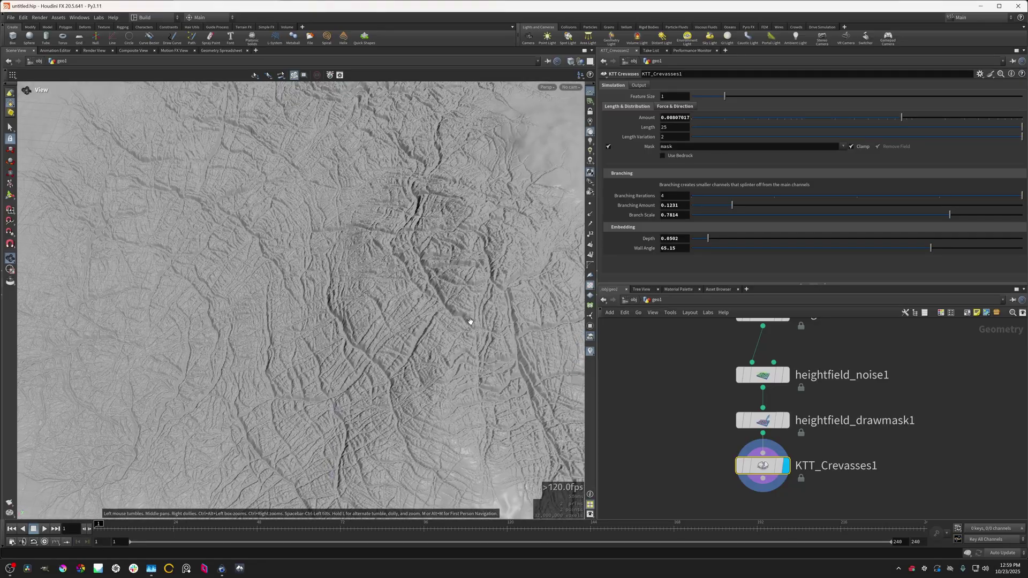
pyautogui.moveTo(468, 307); pyautogui.dragTo(442, 367)
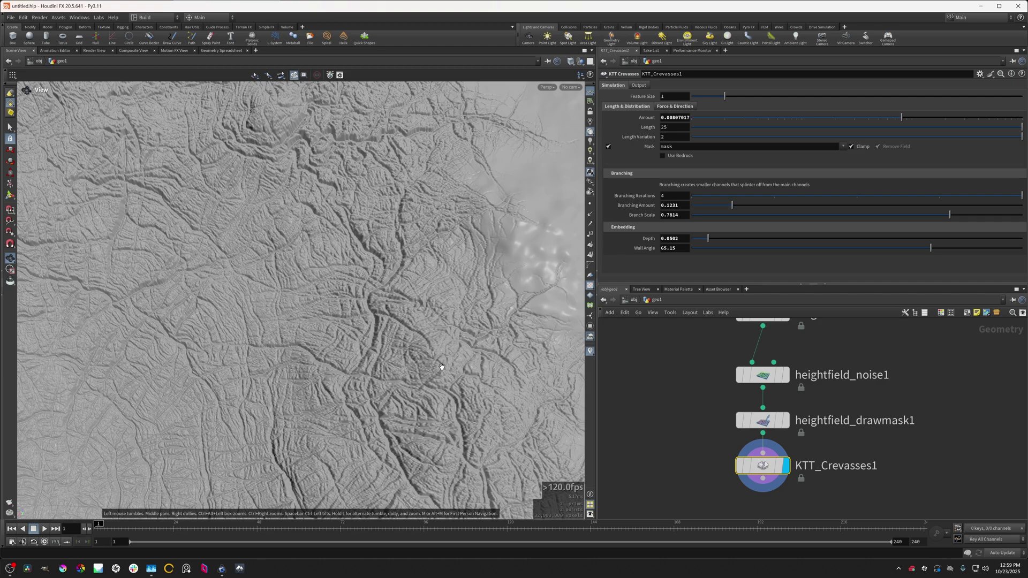
pyautogui.moveTo(396, 223); pyautogui.dragTo(483, 306)
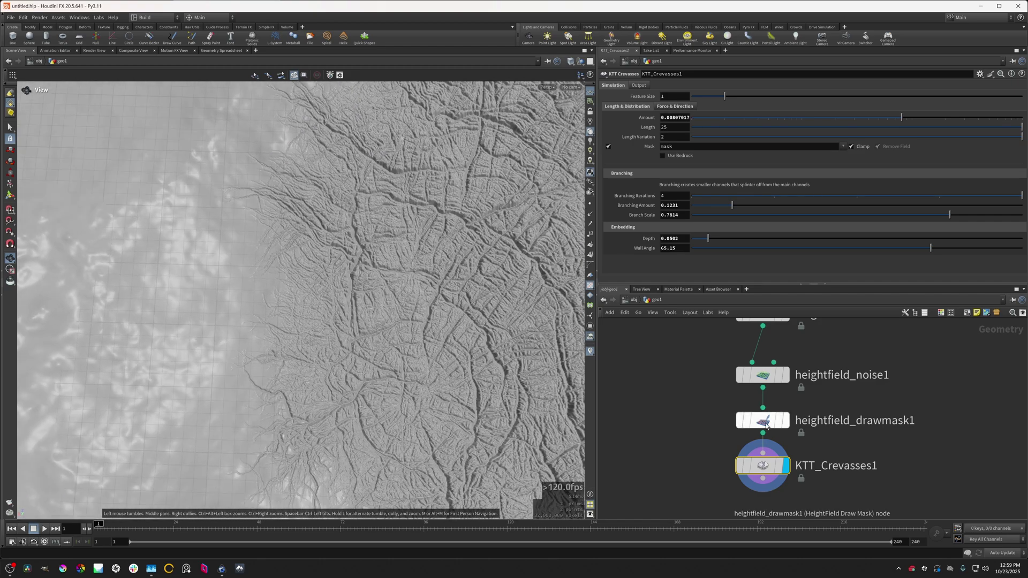
# - Compare the drawn mask region with the crevasses near its edge by displaying heightfield_drawmask1 and KTT_Crevasses1 in turn
pyautogui.click(785, 421)
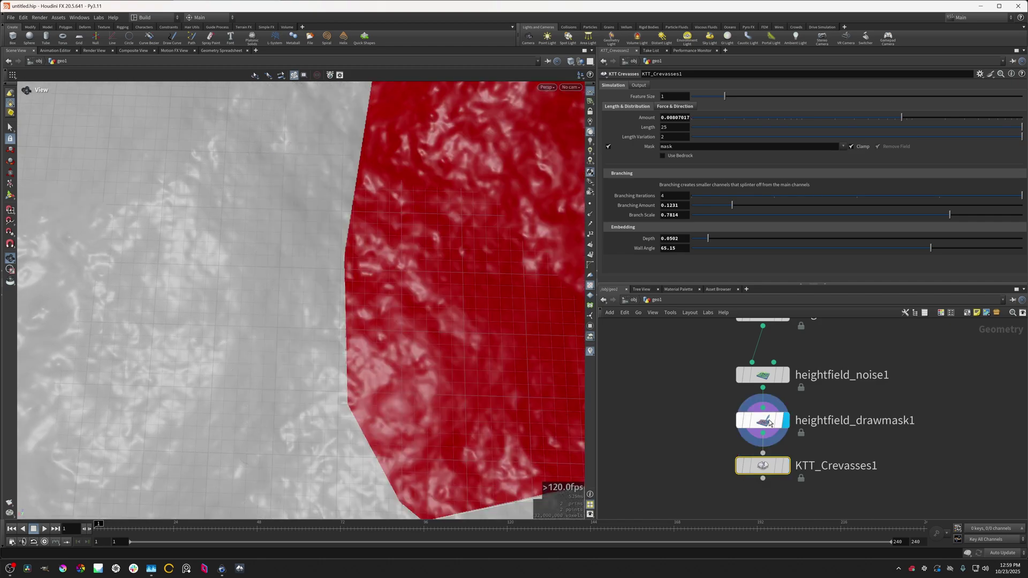
pyautogui.click(786, 466)
pyautogui.moveTo(275, 379); pyautogui.dragTo(320, 422)
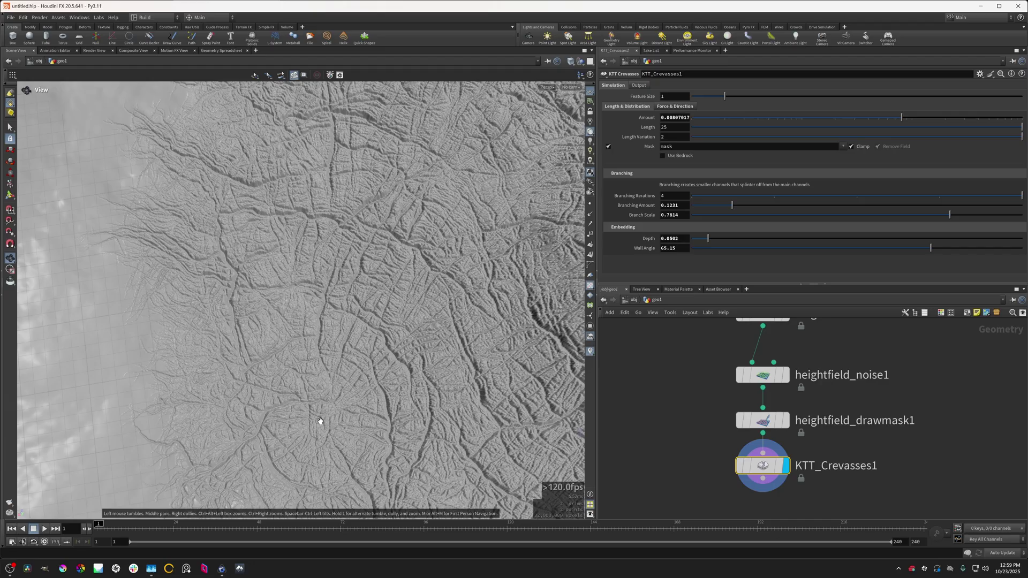
pyautogui.moveTo(290, 389); pyautogui.dragTo(321, 359)
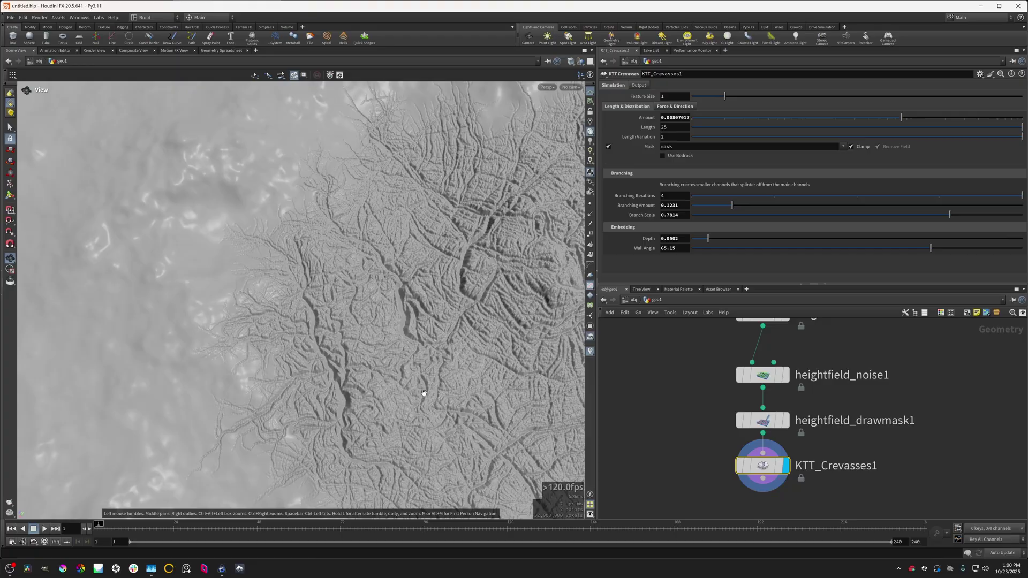
# - Offset heightfield_drawmask1 to the side of the node chain and move KTT_Crevasses1 slightly lower
pyautogui.moveTo(745, 425); pyautogui.dragTo(803, 427)
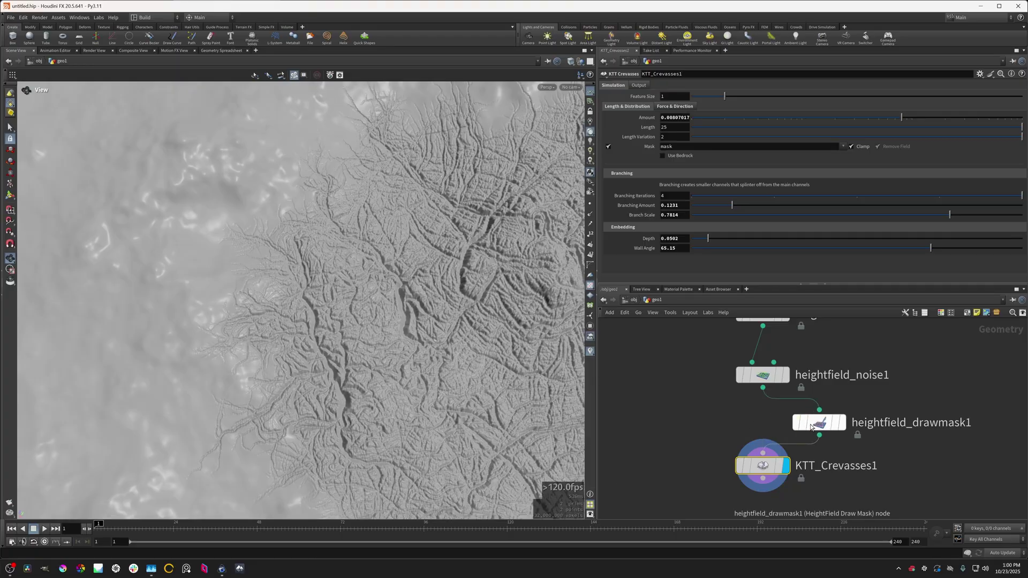
pyautogui.moveTo(332, 397); pyautogui.dragTo(425, 365)
pyautogui.moveTo(425, 364); pyautogui.dragTo(334, 399, button='middle')
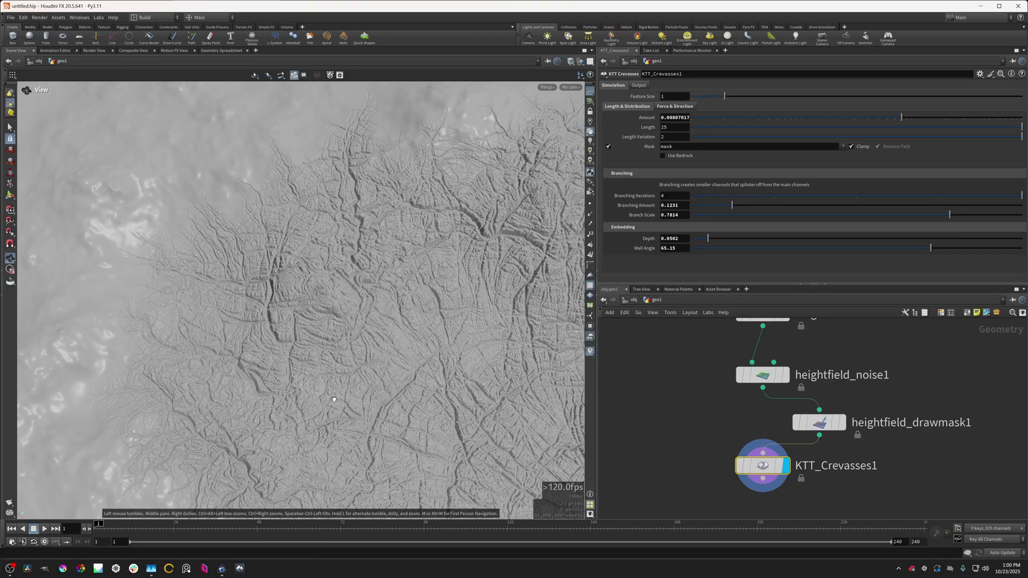
pyautogui.moveTo(334, 399); pyautogui.dragTo(372, 375)
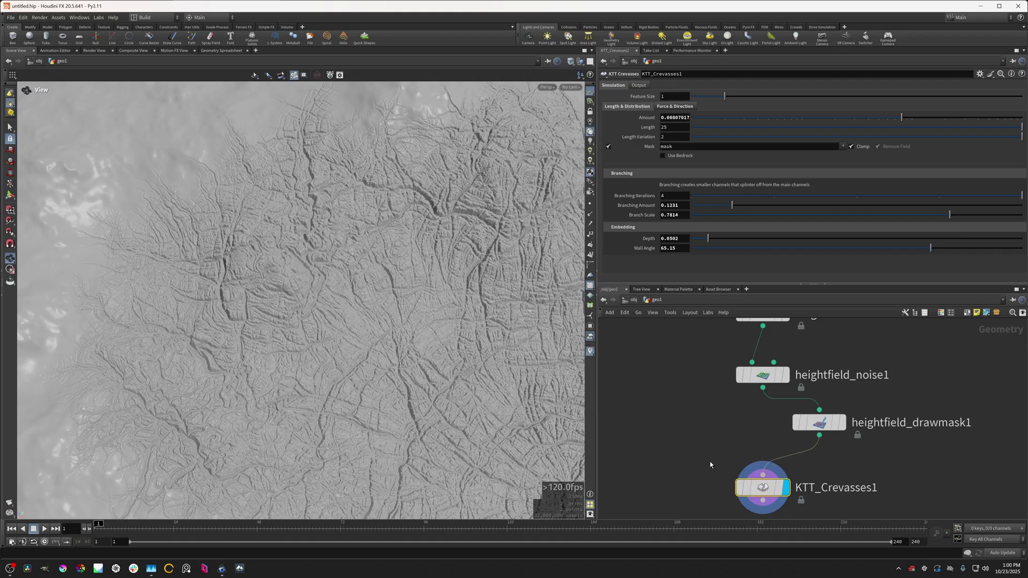
# - Add a KTT Combine node beside KTT_Crevasses1
pyautogui.moveTo(692, 453); pyautogui.dragTo(702, 423, button='middle')
pyautogui.press('Tab')
pyautogui.write('ktt cre')
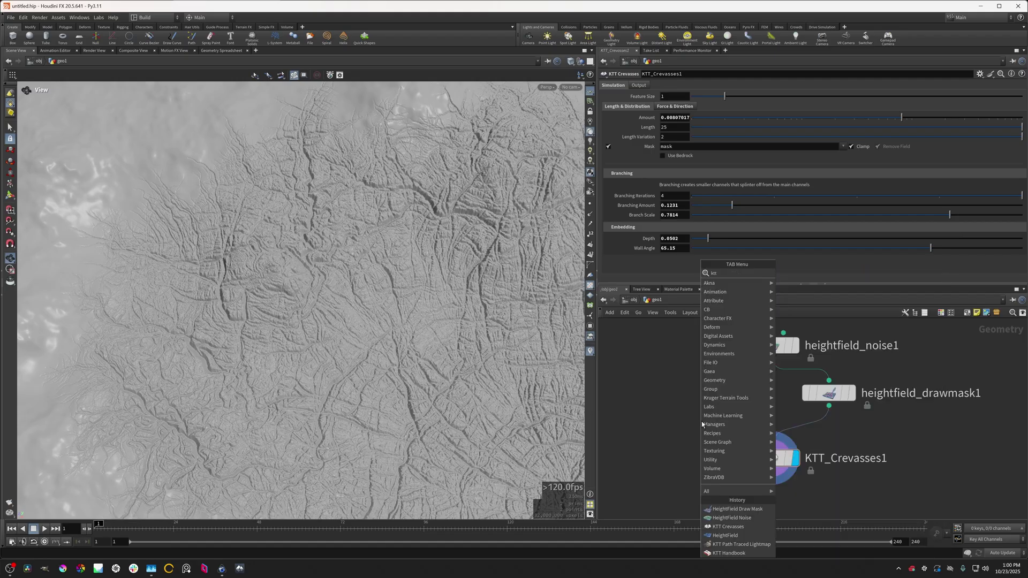
pyautogui.press('Return')
pyautogui.click(678, 458)
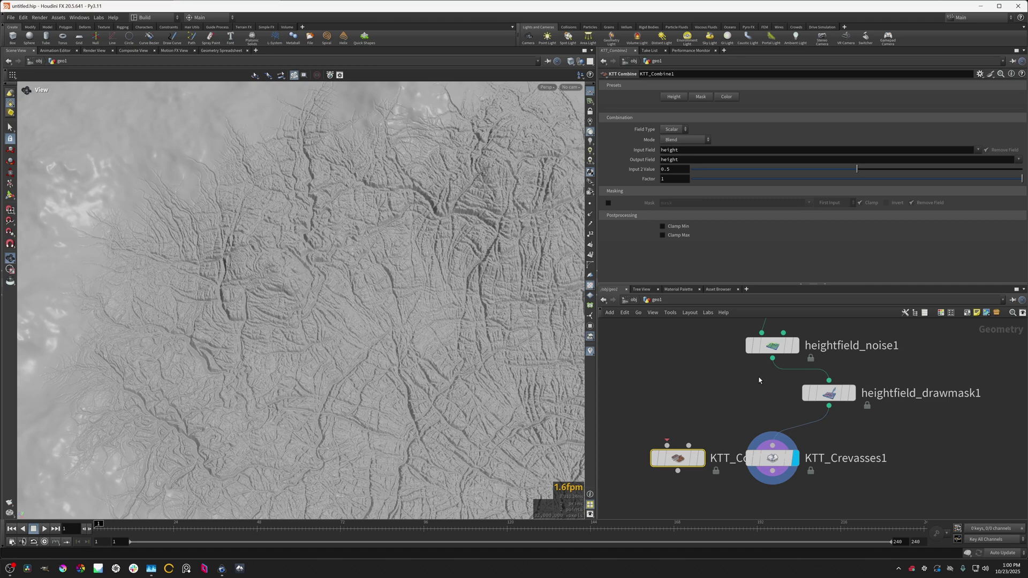
# - Connect heightfield_drawmask1 to the first input and KTT_Crevasses1 to the second input of KTT_Combine1, and display the combined result
pyautogui.moveTo(772, 359); pyautogui.dragTo(849, 417)
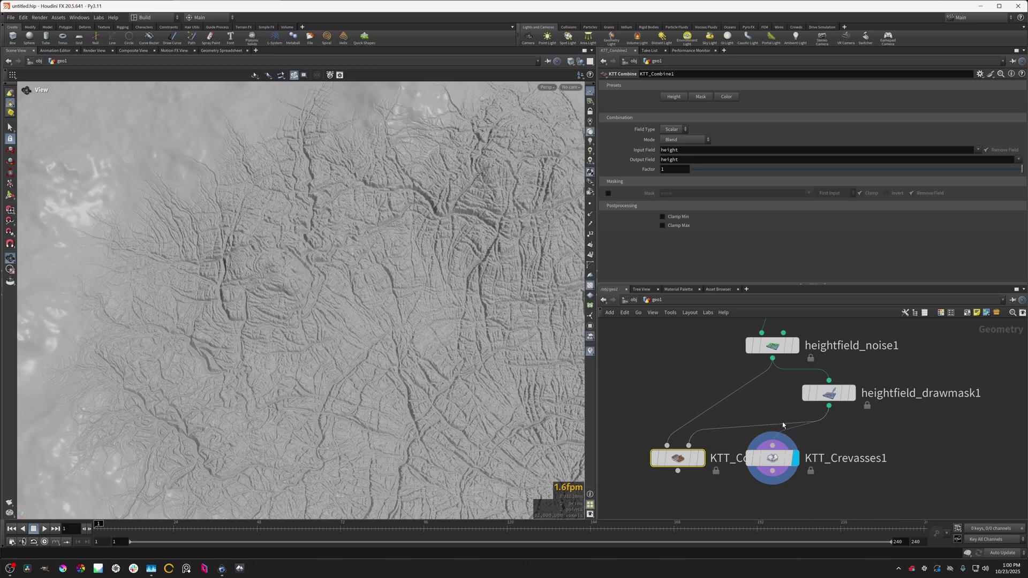
pyautogui.moveTo(716, 434); pyautogui.dragTo(735, 367, button='middle')
pyautogui.moveTo(710, 390); pyautogui.dragTo(724, 452)
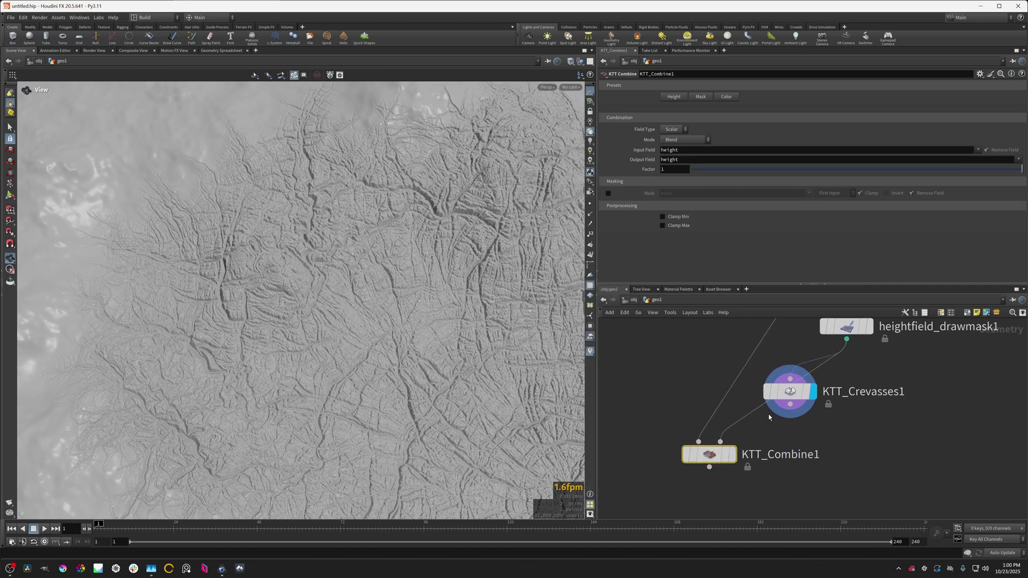
pyautogui.moveTo(787, 393); pyautogui.dragTo(811, 399)
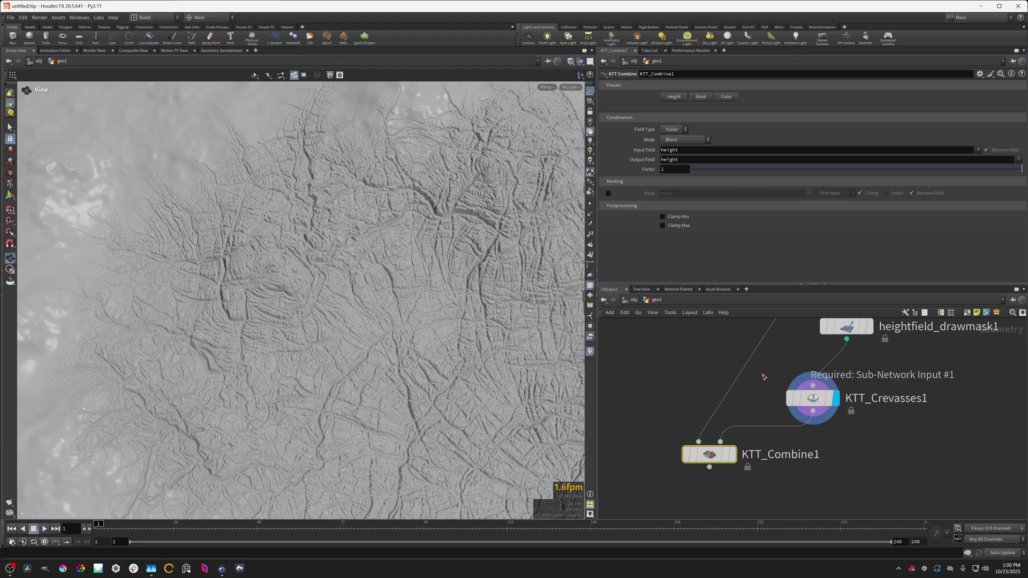
pyautogui.moveTo(712, 455); pyautogui.dragTo(755, 466)
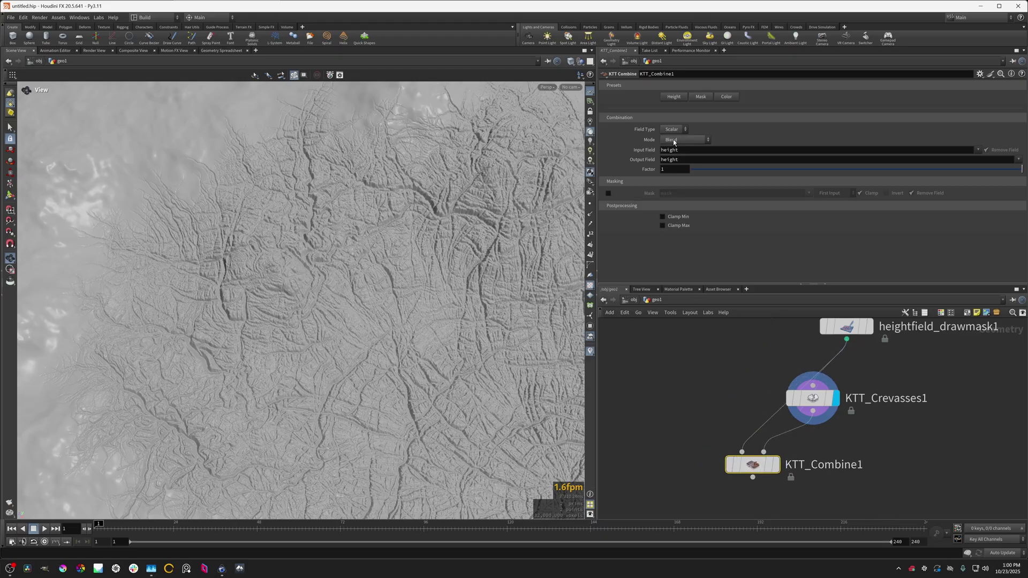
pyautogui.click(776, 465)
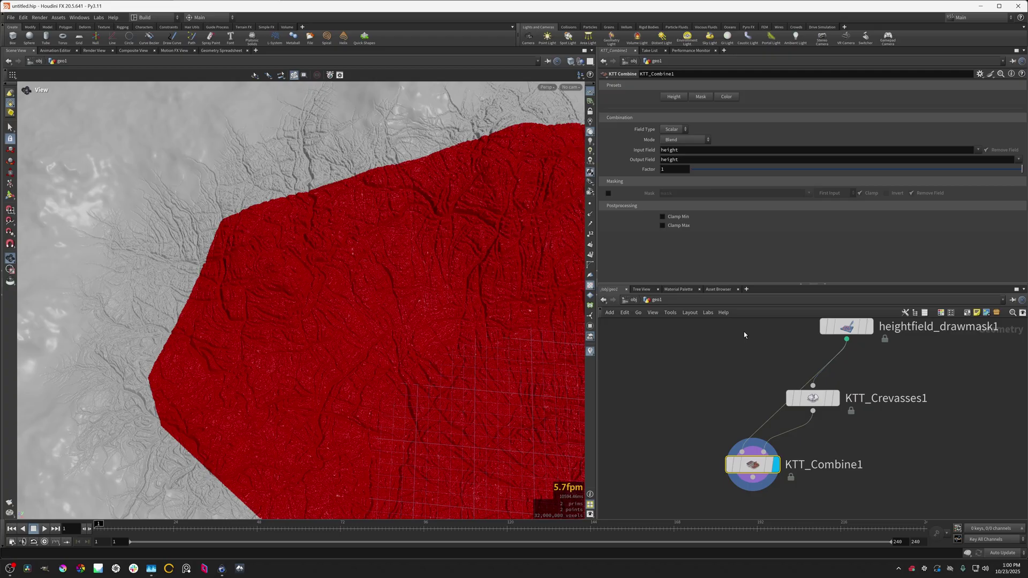
# - Disable the Mask option on KTT_Crevasses1 and enable masking by the mask field on KTT_Combine1
pyautogui.click(813, 398)
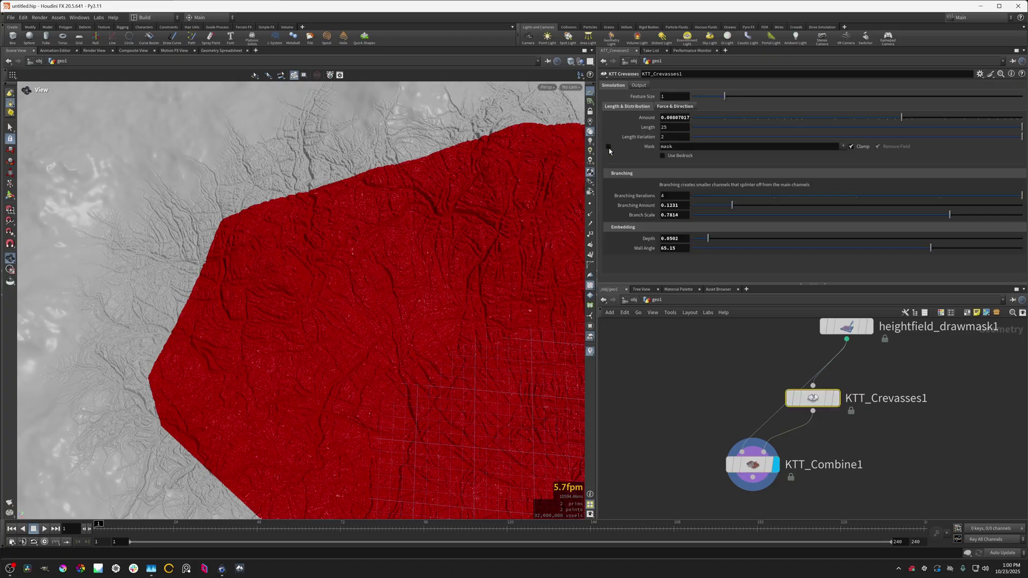
pyautogui.click(755, 467)
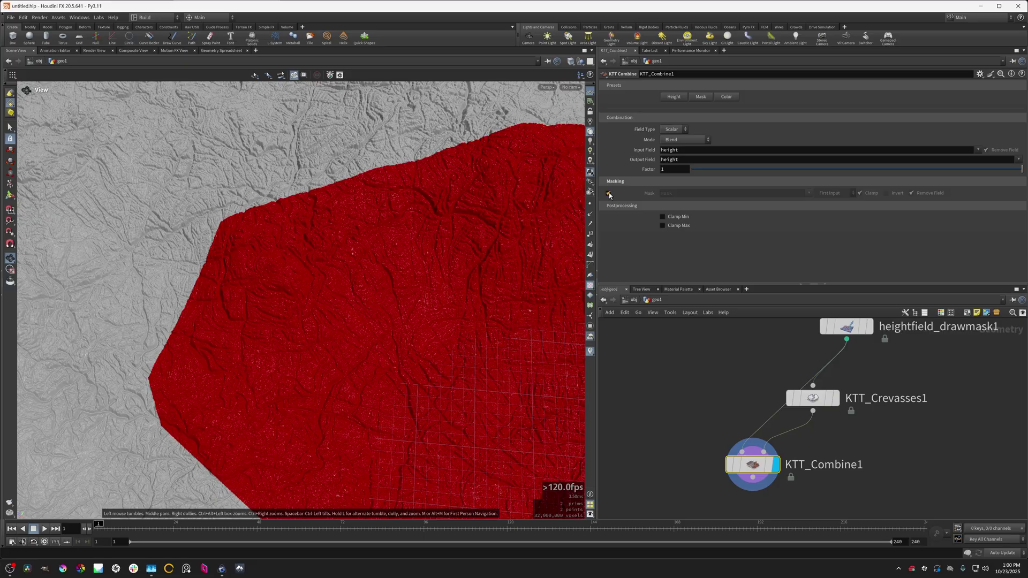
pyautogui.moveTo(344, 214); pyautogui.dragTo(326, 239, button='right')
pyautogui.moveTo(326, 239); pyautogui.dragTo(509, 204)
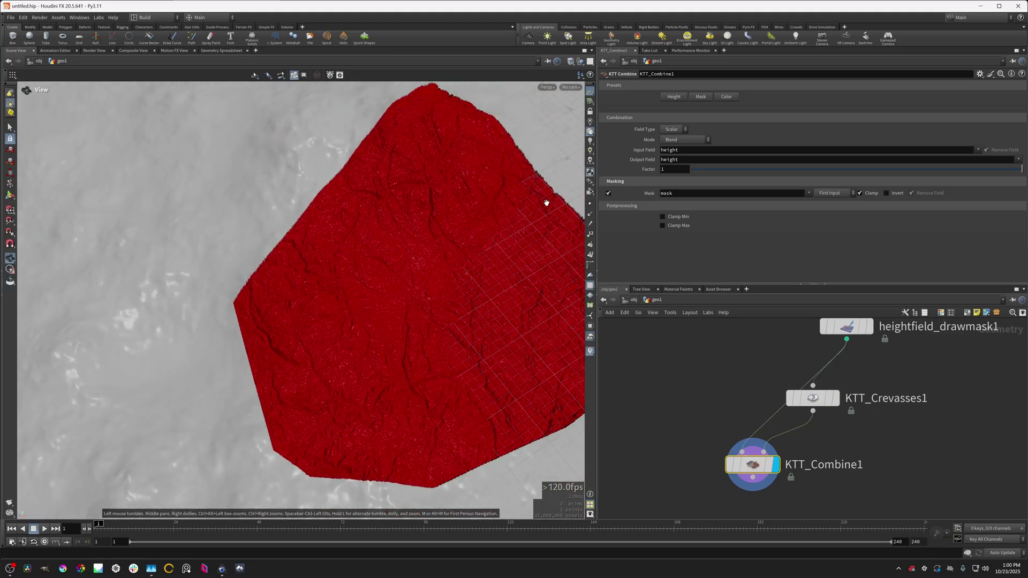
pyautogui.moveTo(328, 311); pyautogui.dragTo(438, 254)
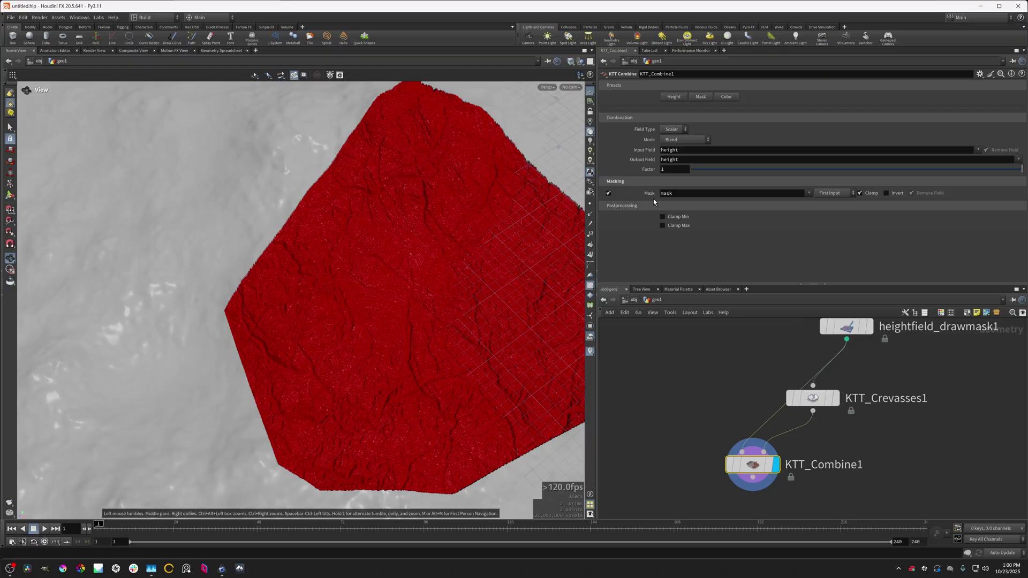
# - Examine the heightfield_drawmask1 settings and the border of the masked crevasses from several angles
pyautogui.click(861, 327)
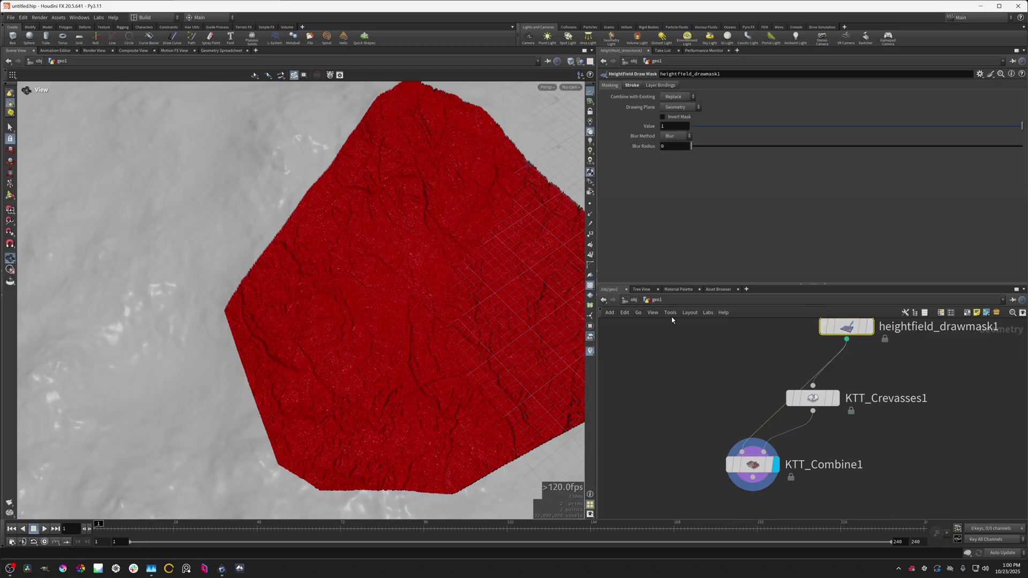
pyautogui.moveTo(343, 284); pyautogui.dragTo(217, 287)
pyautogui.moveTo(217, 287); pyautogui.dragTo(241, 284, button='right')
pyautogui.moveTo(241, 284); pyautogui.dragTo(300, 333)
pyautogui.moveTo(402, 283); pyautogui.dragTo(246, 264)
pyautogui.moveTo(200, 288); pyautogui.dragTo(197, 316, button='right')
pyautogui.moveTo(197, 316); pyautogui.dragTo(337, 299, button='middle')
# - Move KTT_Crevasses1 clear of the wire to KTT_Combine1, display it and re-enable its Mask option
pyautogui.moveTo(813, 398); pyautogui.dragTo(839, 407)
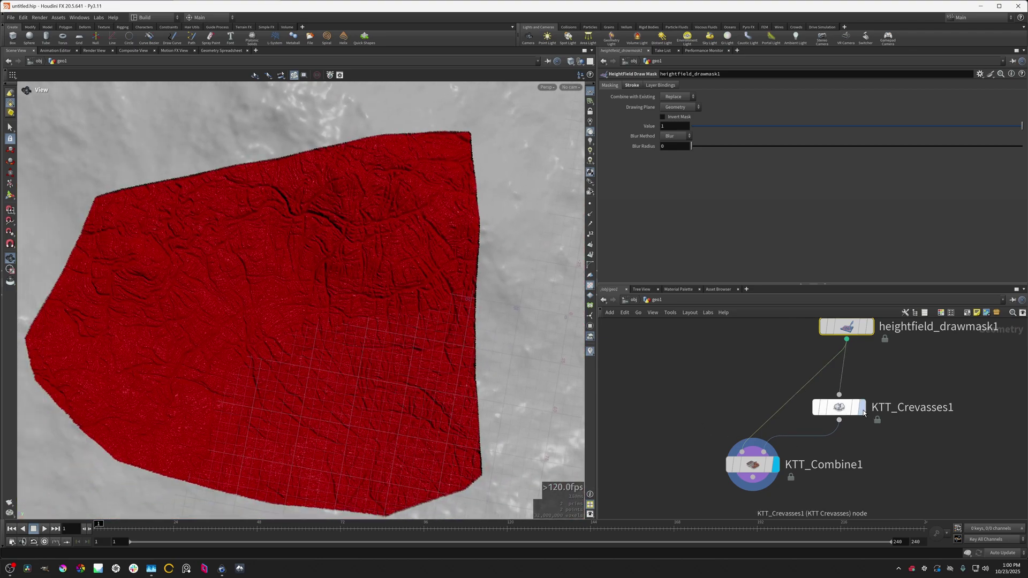
pyautogui.click(861, 407)
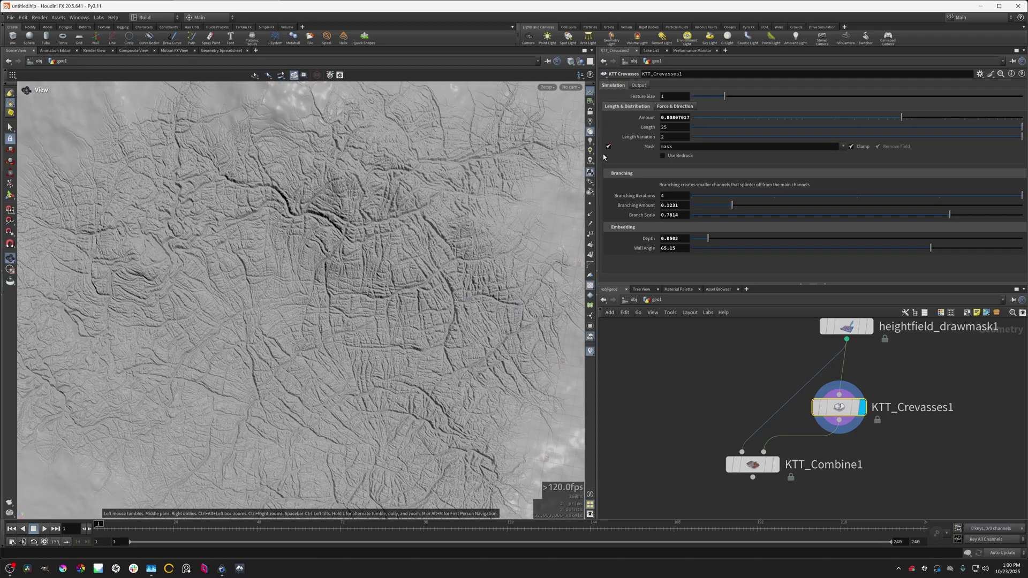
pyautogui.scroll(-5, 434, 305)
pyautogui.scroll(3, 319, 302)
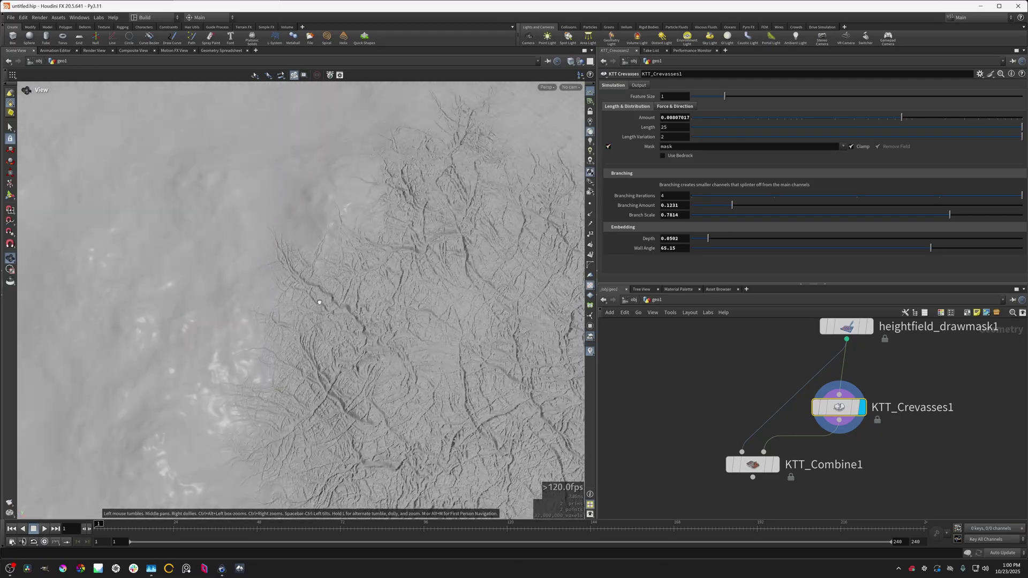
# - Reduce the crevasse Depth to 0.0202 and inspect the terrain around the mask's edge
pyautogui.moveTo(320, 302); pyautogui.dragTo(339, 328)
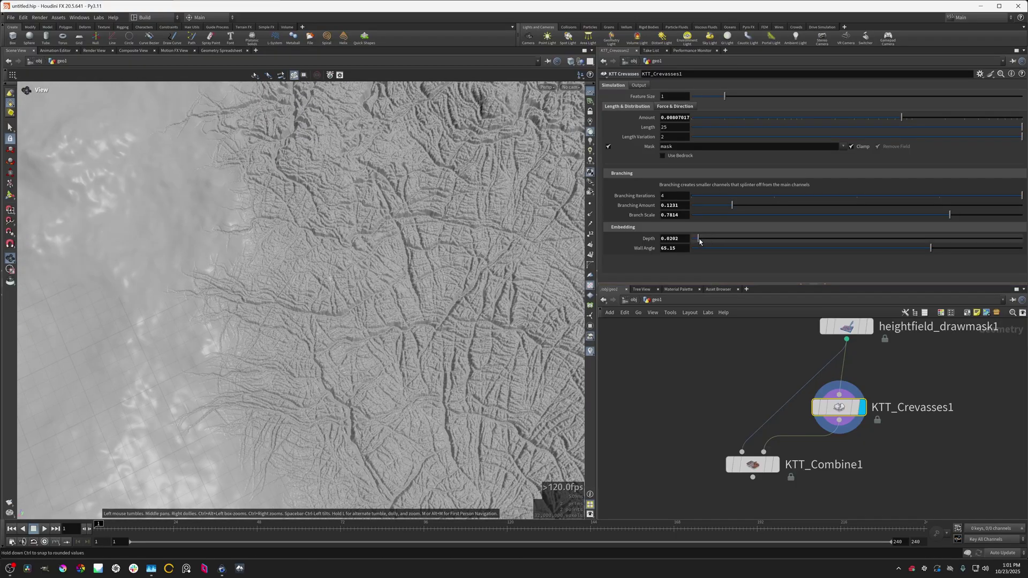
pyautogui.moveTo(441, 270); pyautogui.dragTo(418, 279)
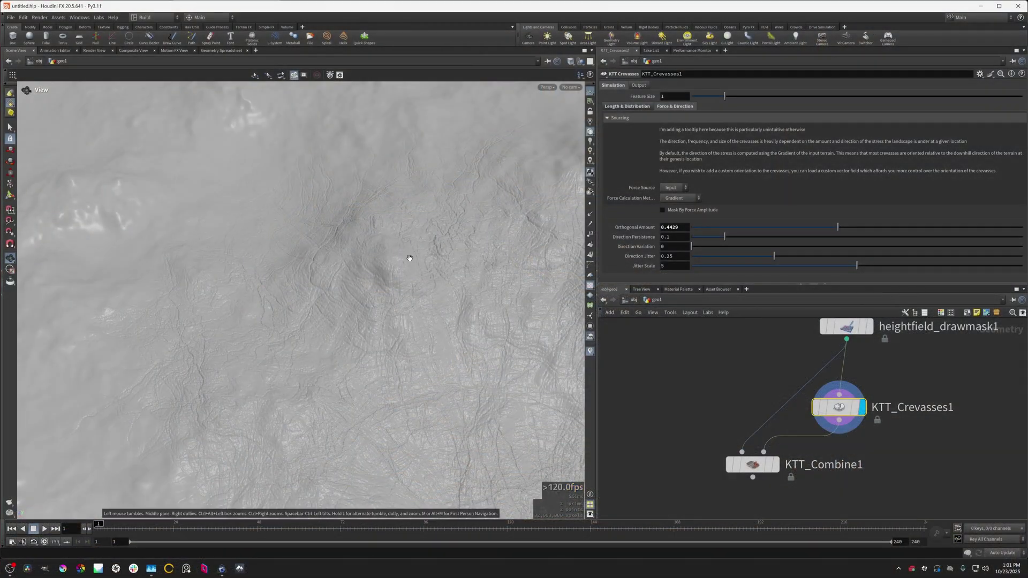
# - Set the Direction Persistence of KTT_Crevasses1 to 0.4291 and inspect the crevasse pattern around the ridge
pyautogui.moveTo(410, 258); pyautogui.dragTo(466, 267)
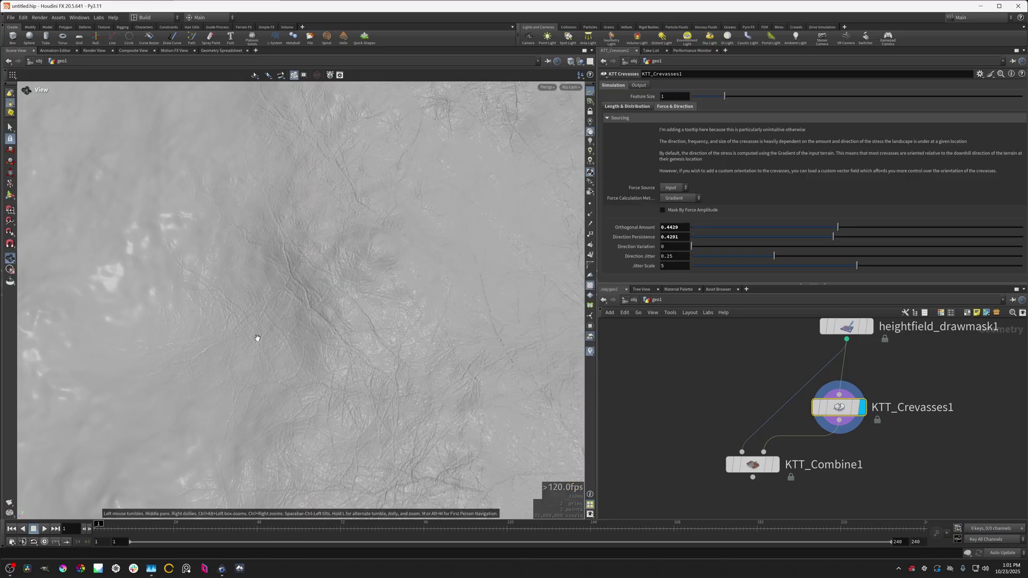
pyautogui.moveTo(217, 354); pyautogui.dragTo(379, 320)
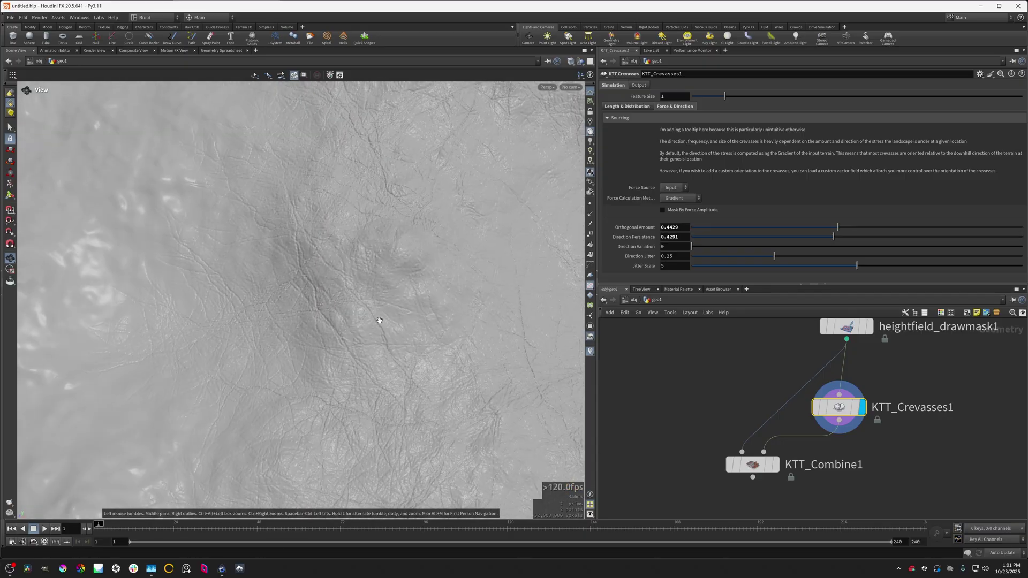
pyautogui.moveTo(435, 299)
pyautogui.mouseDown()
pyautogui.moveTo(402, 300)
pyautogui.moveTo(374, 321)
pyautogui.moveTo(492, 279)
pyautogui.mouseUp()
# - Set the Orthogonal Amount to 0.9547 and the Feature Size to 5.66 on KTT_Crevasses1
pyautogui.moveTo(970, 224); pyautogui.dragTo(1008, 230)
pyautogui.moveTo(381, 271); pyautogui.dragTo(553, 248)
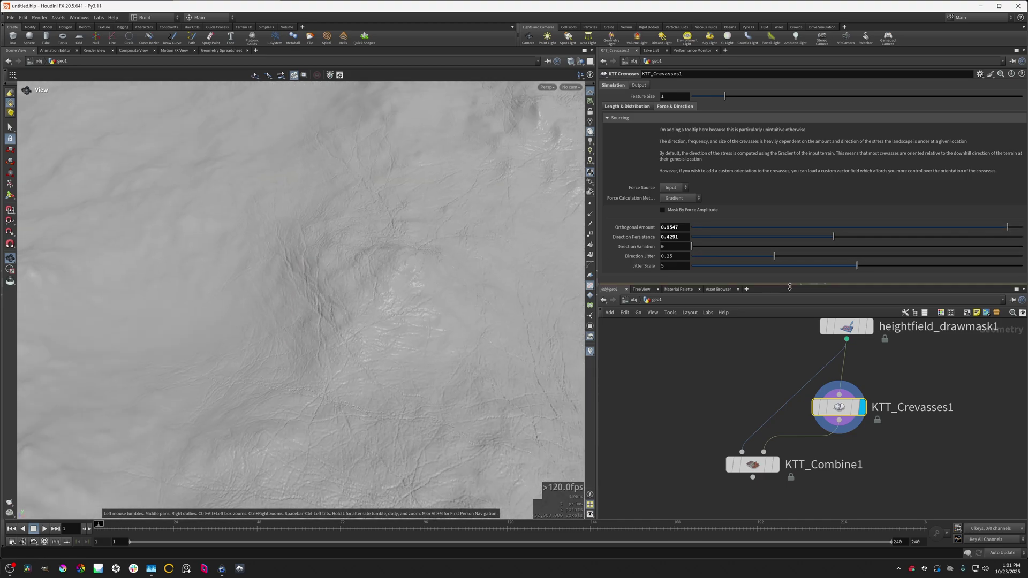
pyautogui.moveTo(270, 390)
pyautogui.mouseDown()
pyautogui.moveTo(284, 337)
pyautogui.moveTo(324, 420)
pyautogui.moveTo(307, 413)
pyautogui.mouseUp()
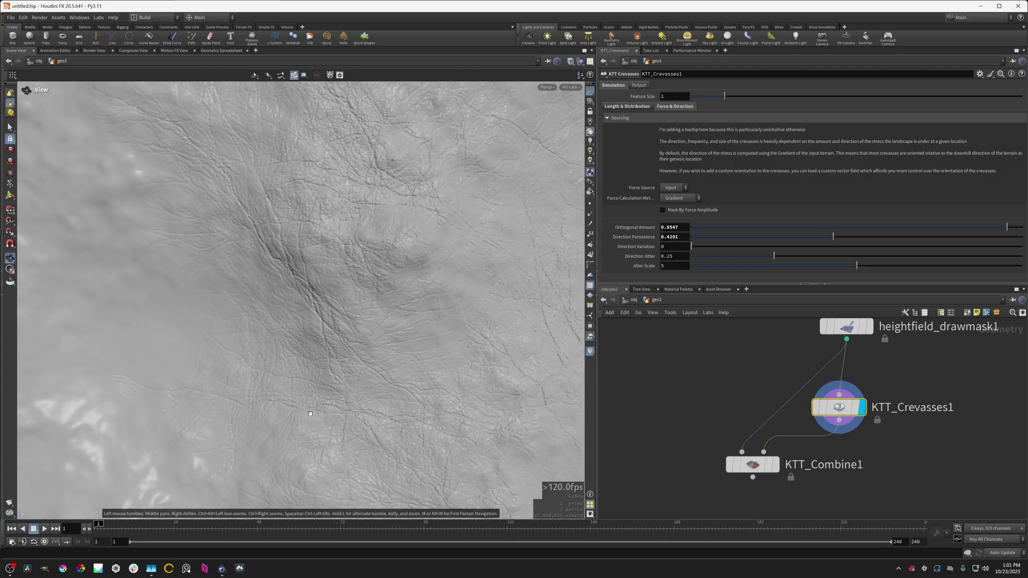
pyautogui.moveTo(307, 413); pyautogui.dragTo(326, 356, button='right')
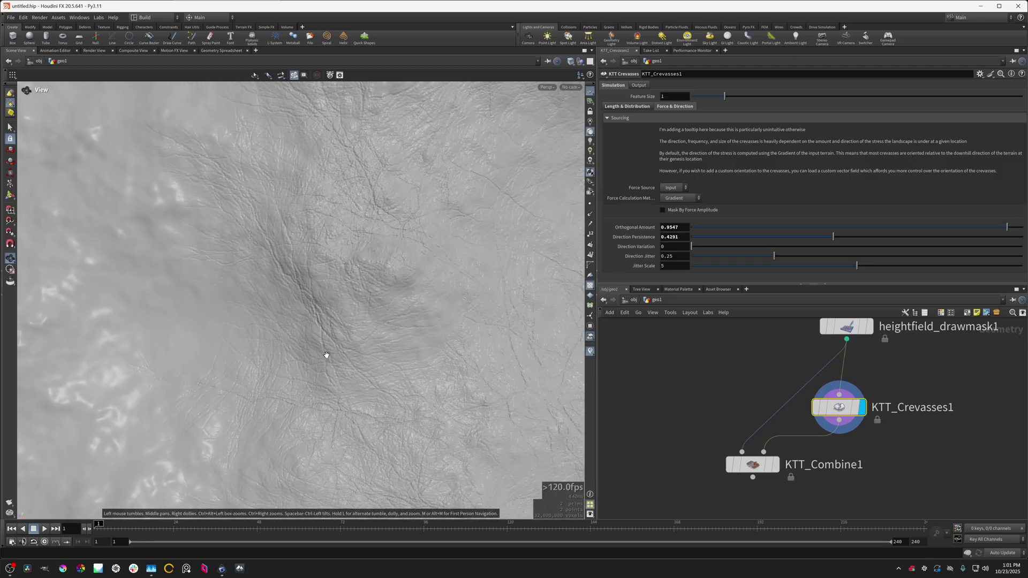
pyautogui.click(697, 99)
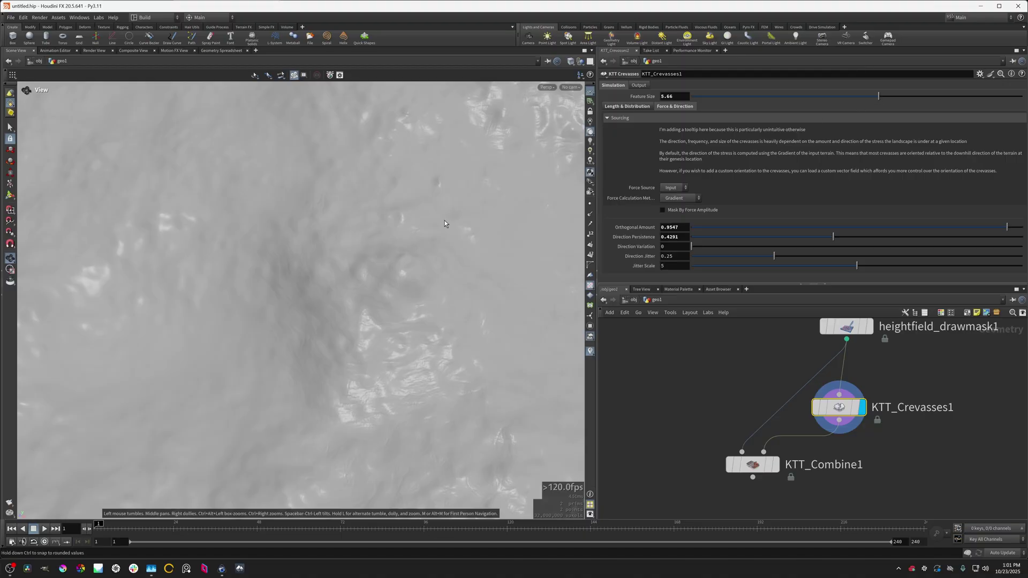
# - Set the Feature Size of KTT_Crevasses1 to 1.198 and inspect the crevasses across the terrain
pyautogui.moveTo(370, 244); pyautogui.dragTo(534, 145, button='middle')
pyautogui.click(732, 97)
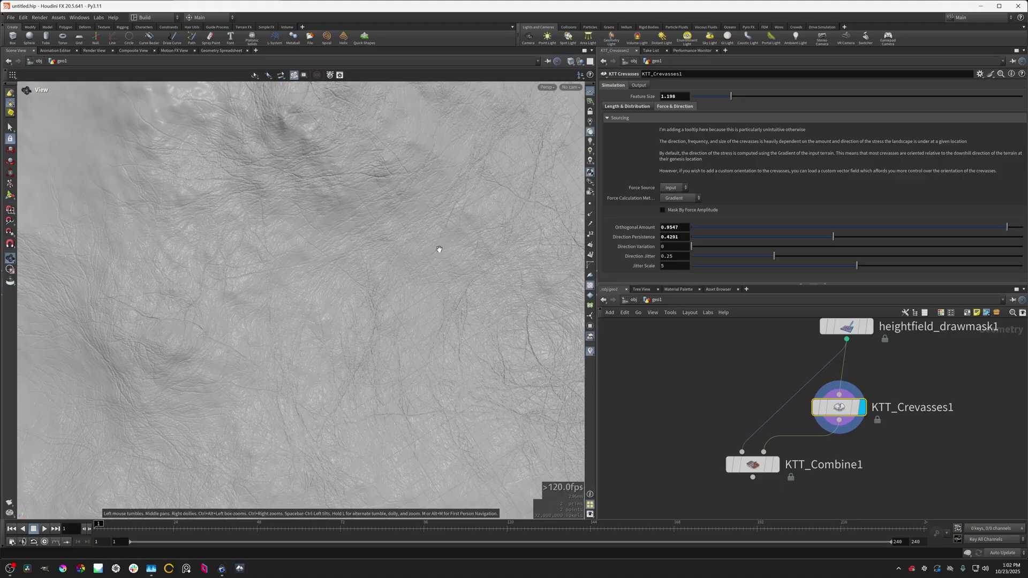
pyautogui.scroll(-5, 697, 351)
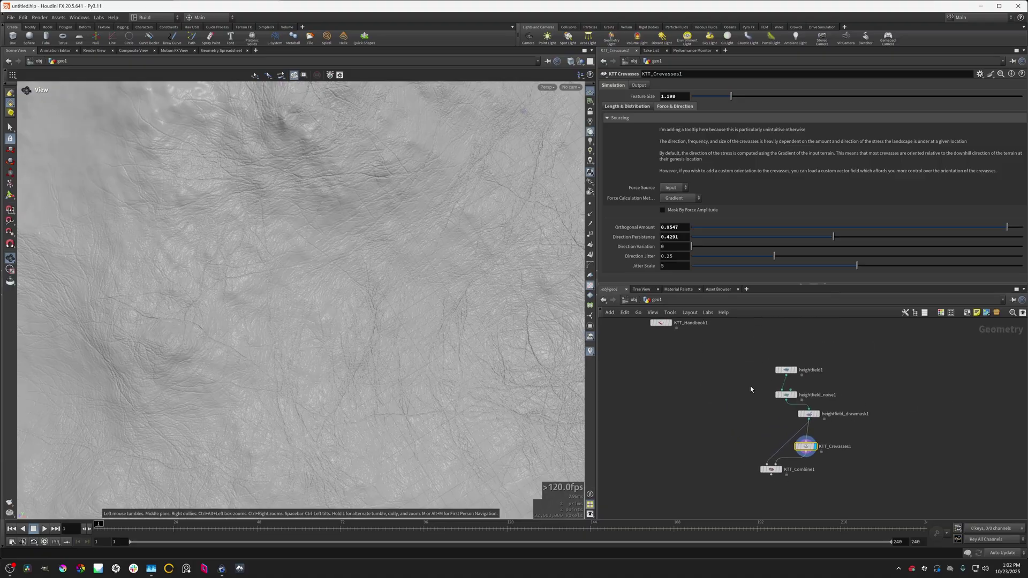
pyautogui.moveTo(746, 355); pyautogui.dragTo(822, 469)
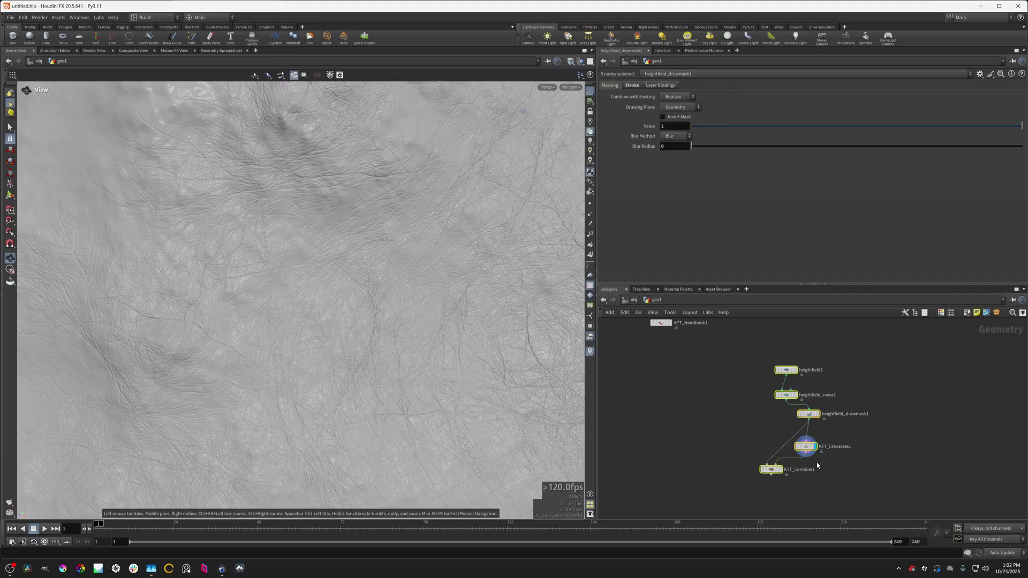
pyautogui.moveTo(472, 351); pyautogui.dragTo(356, 255)
pyautogui.moveTo(356, 255); pyautogui.dragTo(419, 370, button='middle')
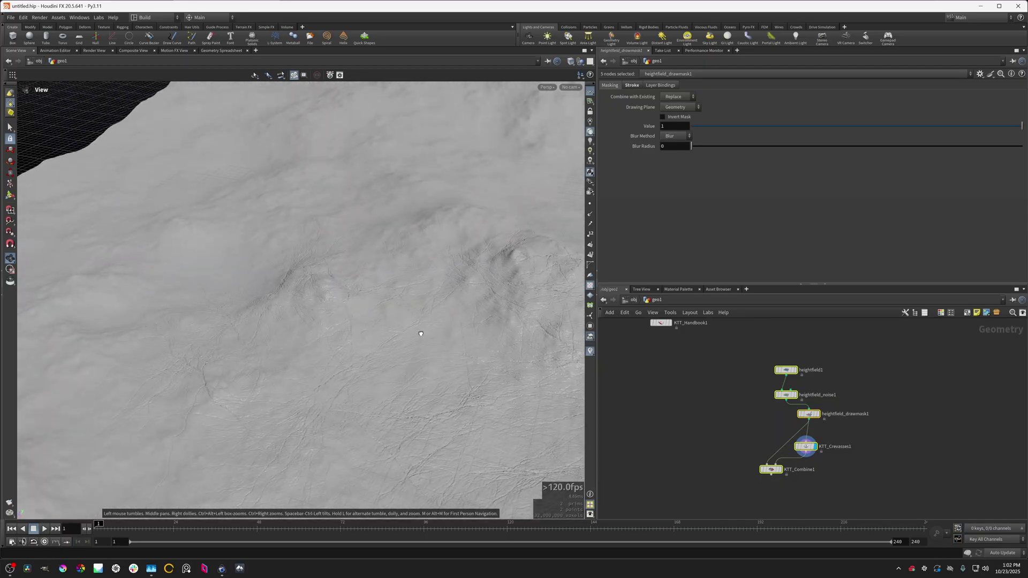
pyautogui.moveTo(421, 333); pyautogui.dragTo(466, 372)
pyautogui.scroll(3, 791, 402)
pyautogui.moveTo(856, 448); pyautogui.dragTo(835, 401, button='middle')
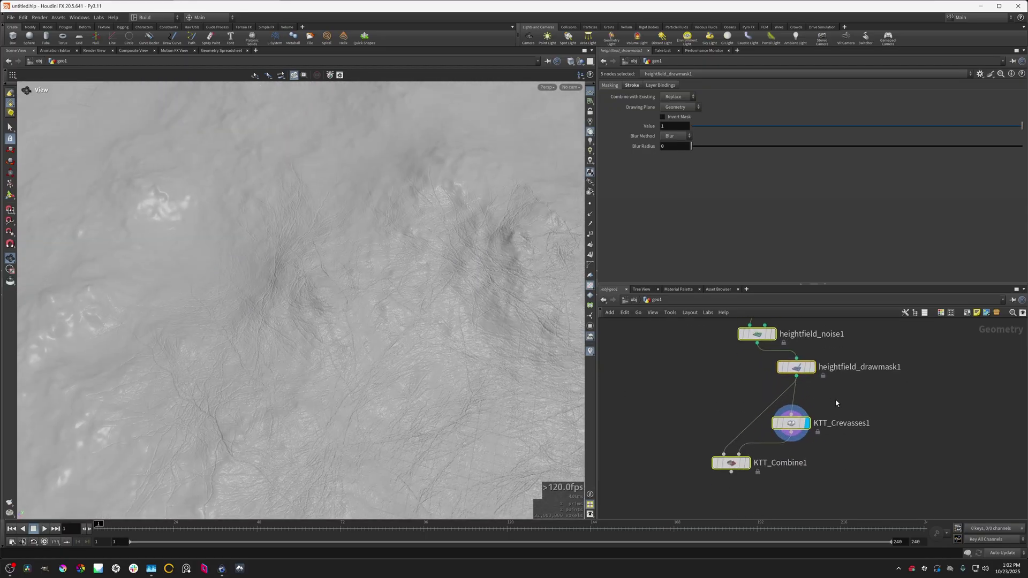
# - Delete the heightfield, noise, drawmask, KTT_Crevasses1 and KTT_Combine1 nodes, keeping only KTT_Handbook1
pyautogui.click(833, 402)
pyautogui.scroll(1, 826, 405)
pyautogui.moveTo(783, 429); pyautogui.dragTo(789, 429)
pyautogui.click(789, 429)
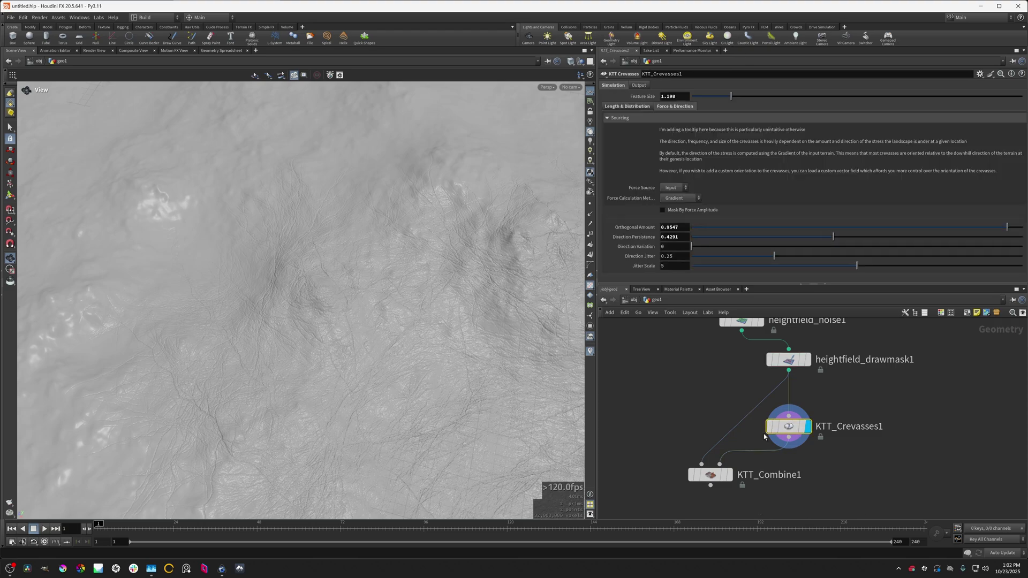
pyautogui.scroll(-5, 715, 364)
pyautogui.moveTo(714, 364); pyautogui.dragTo(777, 484)
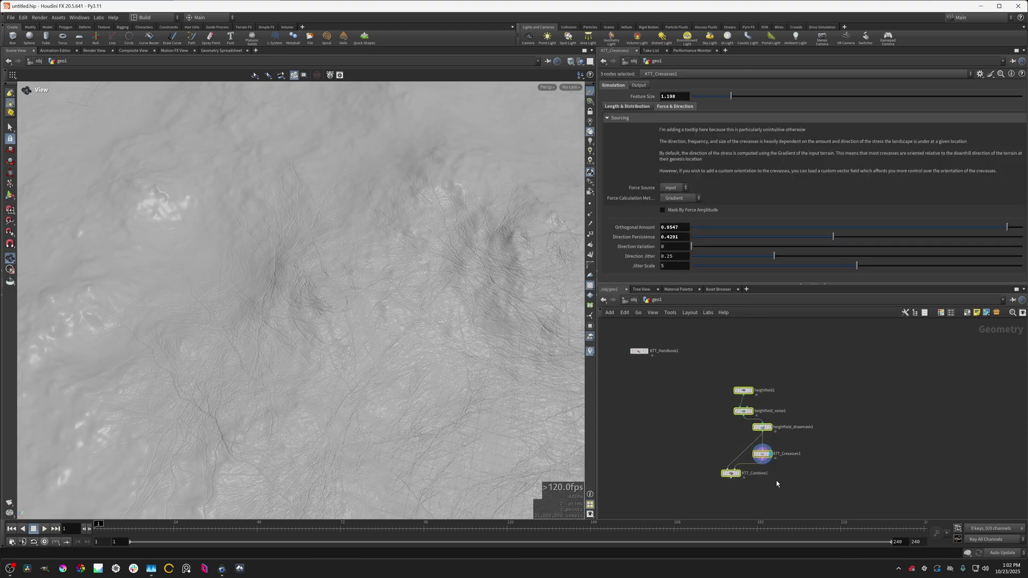
pyautogui.press('Delete')
# - Display KTT_Handbook1 and create the Dunes V2 example graph from its simulation node entries
pyautogui.click(654, 349)
pyautogui.click(631, 220)
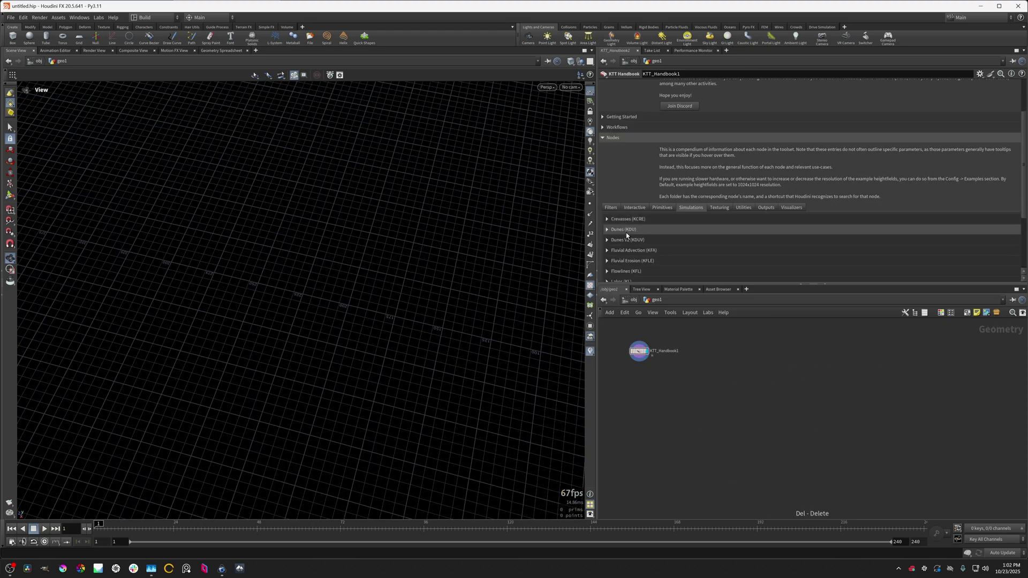
pyautogui.click(628, 240)
pyautogui.scroll(-2, 643, 241)
pyautogui.scroll(-2, 680, 262)
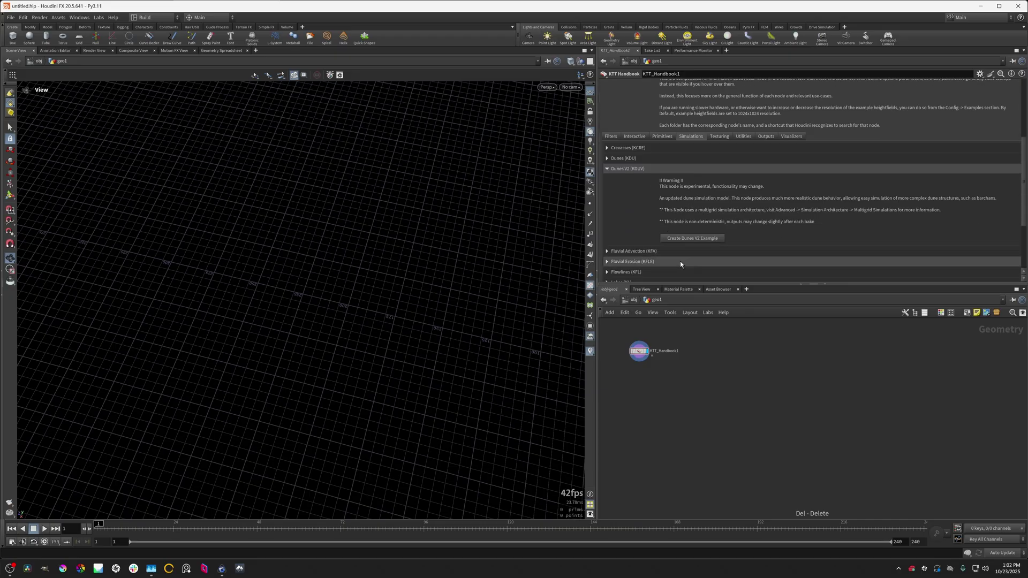
pyautogui.click(680, 239)
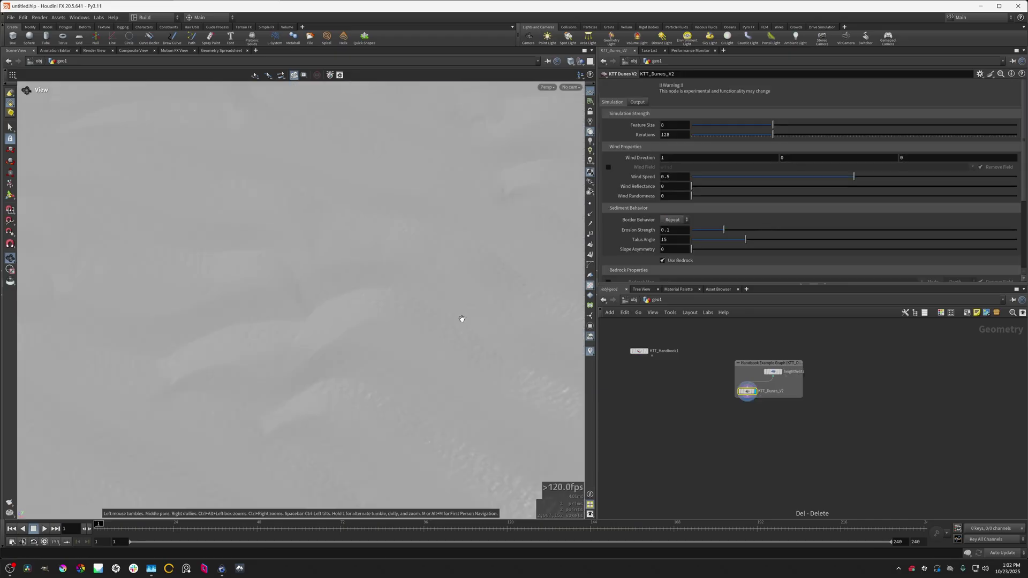
# - Examine the dune ridges and slip faces of the Dunes V2 example from several angles
pyautogui.moveTo(402, 291)
pyautogui.mouseDown()
pyautogui.moveTo(509, 389)
pyautogui.moveTo(395, 307)
pyautogui.moveTo(509, 258)
pyautogui.moveTo(470, 323)
pyautogui.moveTo(449, 314)
pyautogui.moveTo(503, 258)
pyautogui.moveTo(432, 314)
pyautogui.moveTo(417, 354)
pyautogui.mouseUp()
pyautogui.moveTo(416, 354); pyautogui.dragTo(386, 383, button='middle')
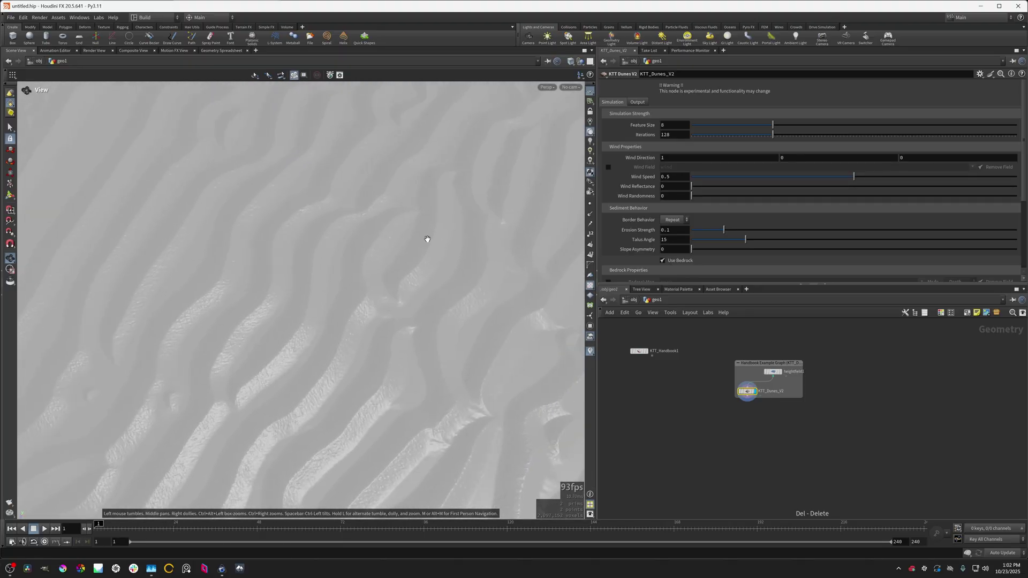
pyautogui.moveTo(428, 240); pyautogui.dragTo(399, 328)
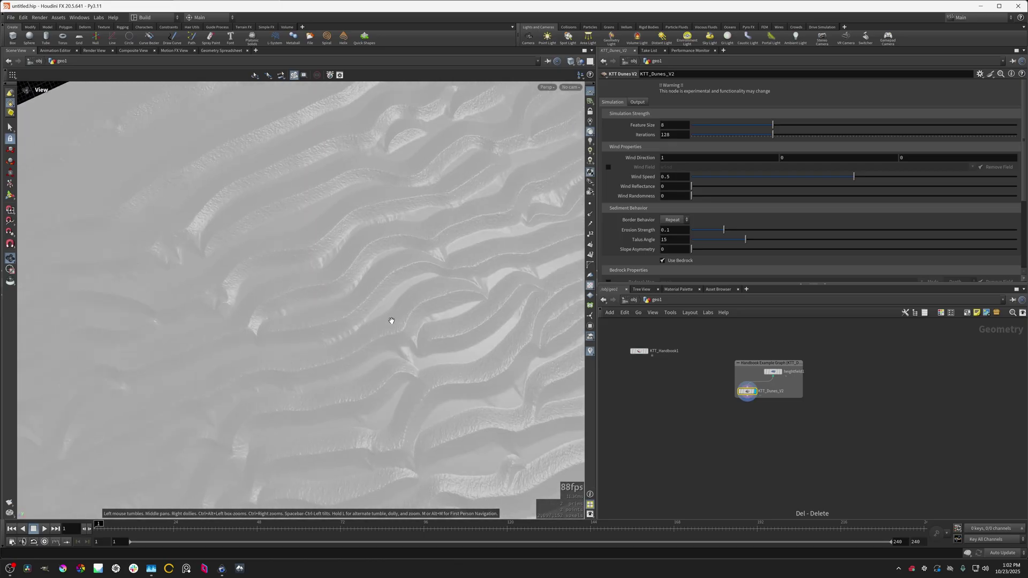
pyautogui.moveTo(391, 309); pyautogui.dragTo(413, 274)
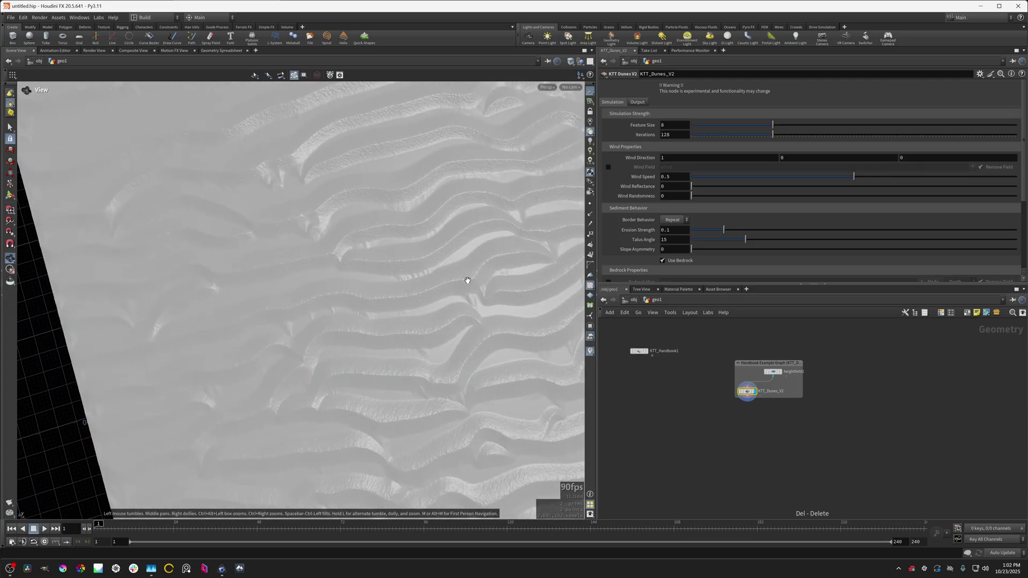
pyautogui.moveTo(421, 327); pyautogui.dragTo(492, 309)
pyautogui.moveTo(484, 294); pyautogui.dragTo(462, 376, button='middle')
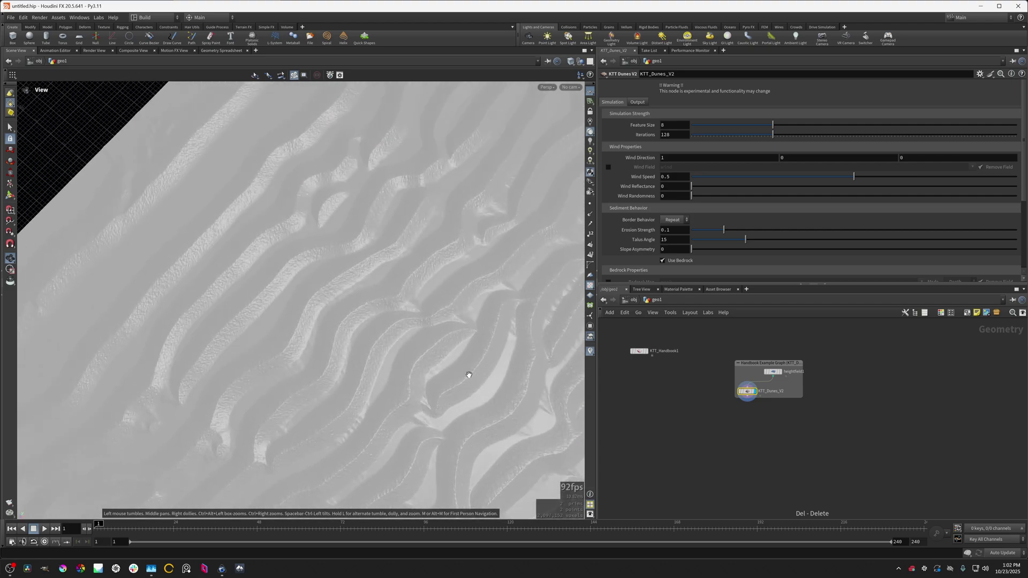
pyautogui.scroll(5, 728, 395)
pyautogui.moveTo(388, 325); pyautogui.dragTo(441, 328)
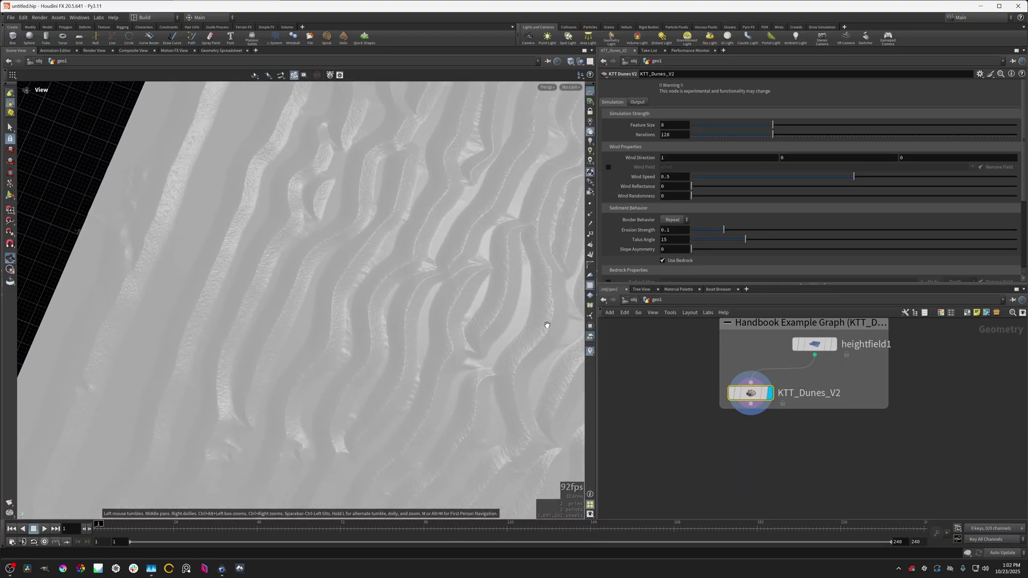
# - Set the Talus Angle to 22.17 and the Bedrock Depth to 0.148 on KTT_Dunes_V2
pyautogui.moveTo(745, 239); pyautogui.dragTo(771, 239)
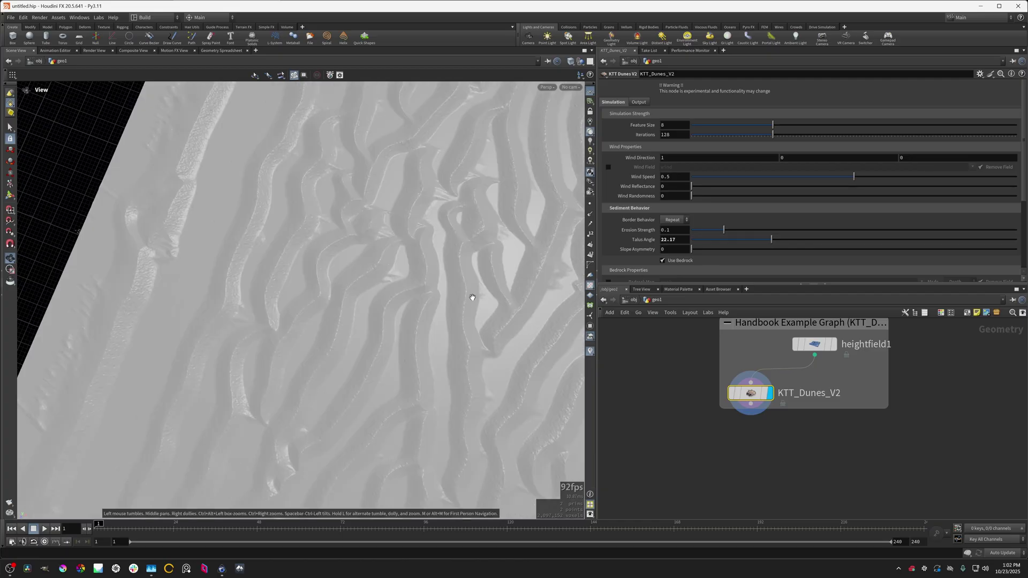
pyautogui.moveTo(423, 296); pyautogui.dragTo(400, 221)
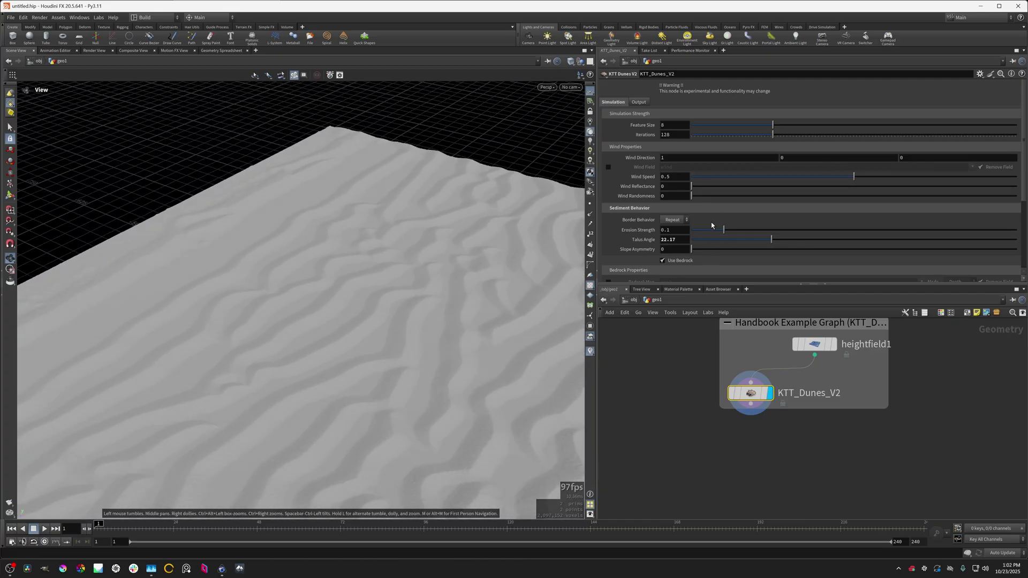
pyautogui.scroll(-4, 710, 227)
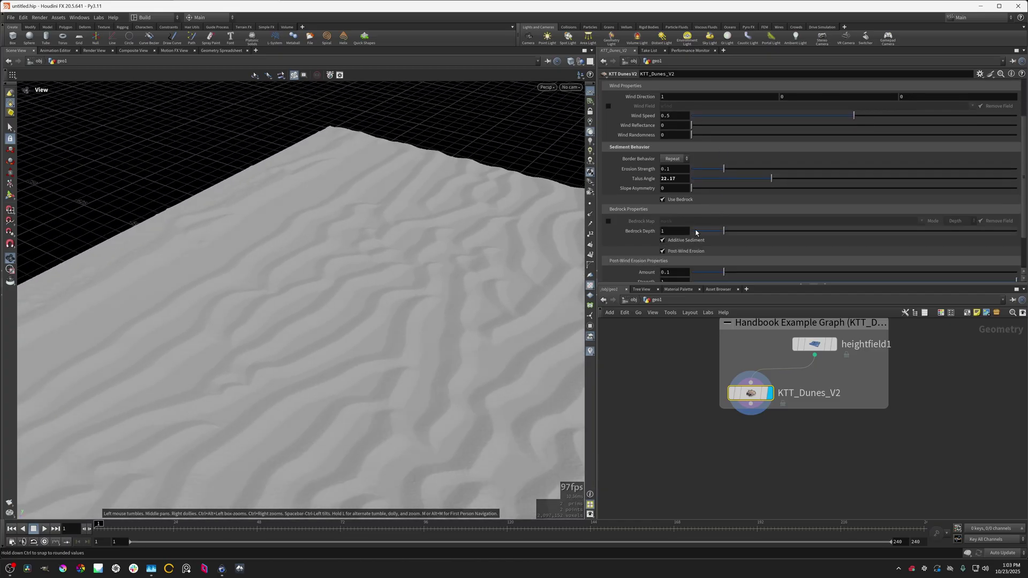
pyautogui.moveTo(697, 234); pyautogui.dragTo(697, 234)
pyautogui.moveTo(406, 285); pyautogui.dragTo(407, 357)
pyautogui.moveTo(452, 332); pyautogui.dragTo(447, 310)
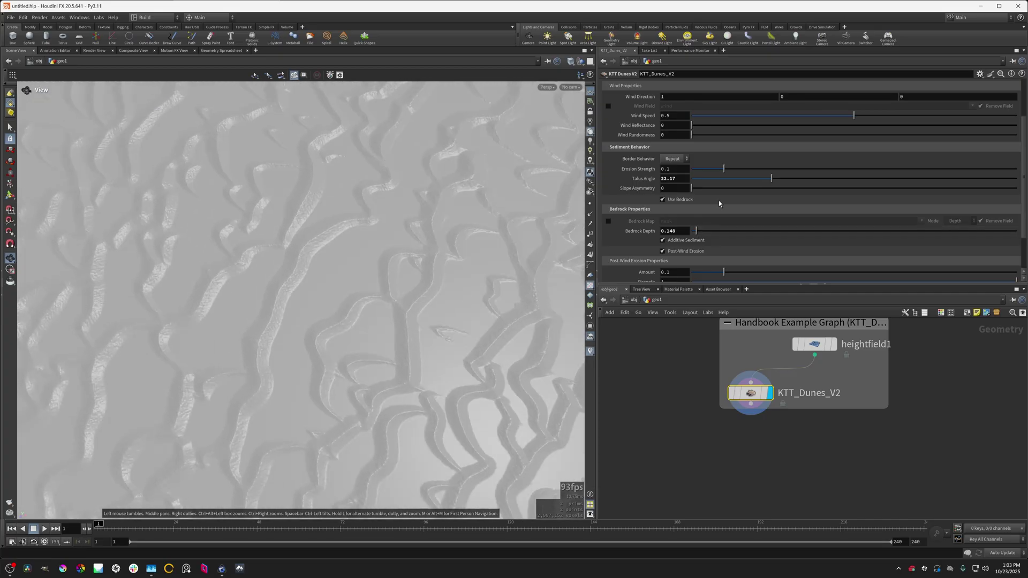
# - Examine the crescent-shaped barchan dunes in the bare bedrock areas up close and from different angles
pyautogui.scroll(4, 719, 203)
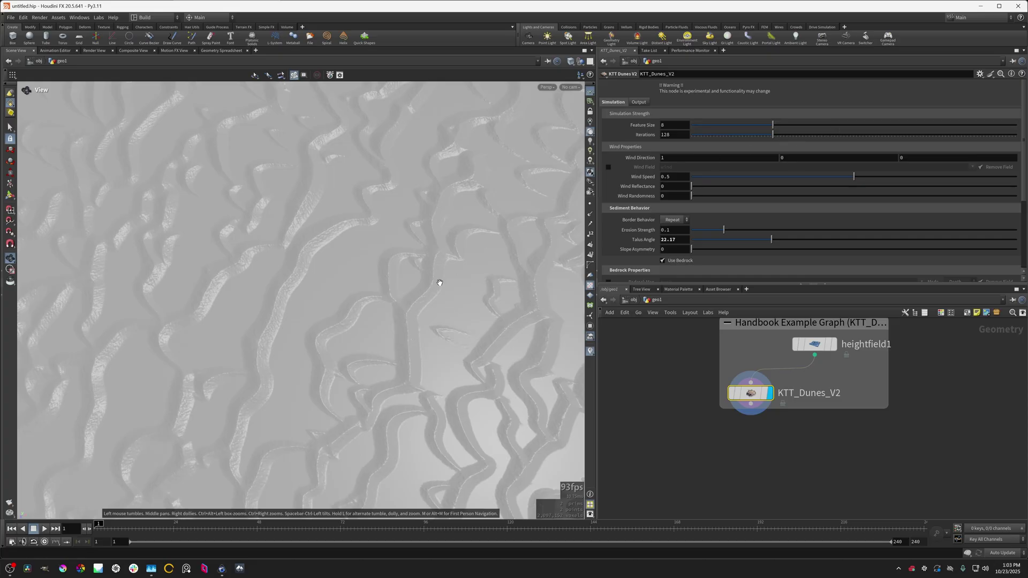
pyautogui.scroll(6, 444, 324)
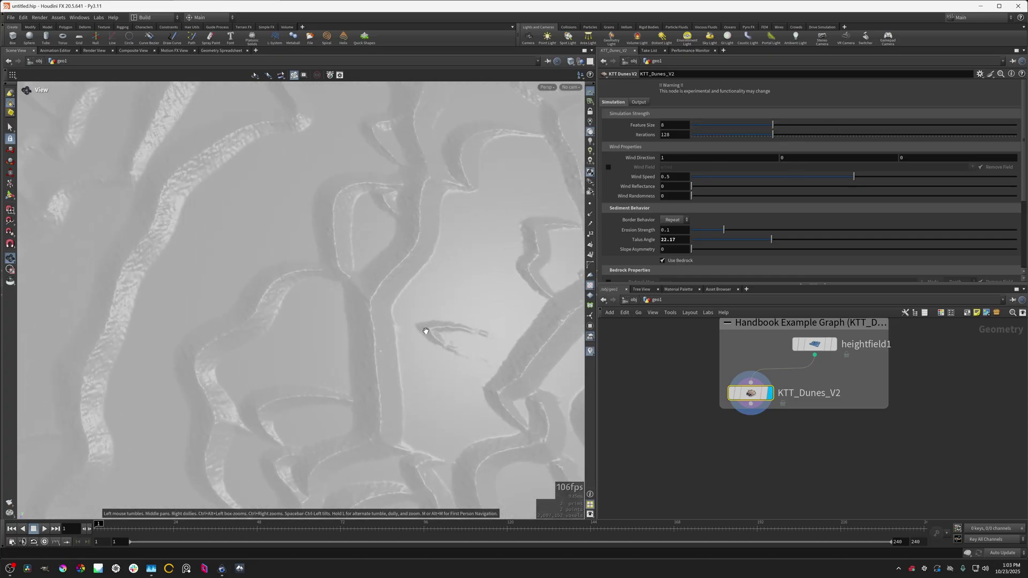
pyautogui.moveTo(449, 355); pyautogui.dragTo(396, 337, button='right')
pyautogui.moveTo(396, 314); pyautogui.dragTo(487, 291, button='middle')
pyautogui.moveTo(404, 271); pyautogui.dragTo(417, 424, button='middle')
pyautogui.moveTo(418, 424); pyautogui.dragTo(411, 344)
pyautogui.moveTo(411, 343)
pyautogui.mouseDown(button='right')
pyautogui.moveTo(383, 367)
pyautogui.moveTo(428, 335)
pyautogui.mouseUp(button='right')
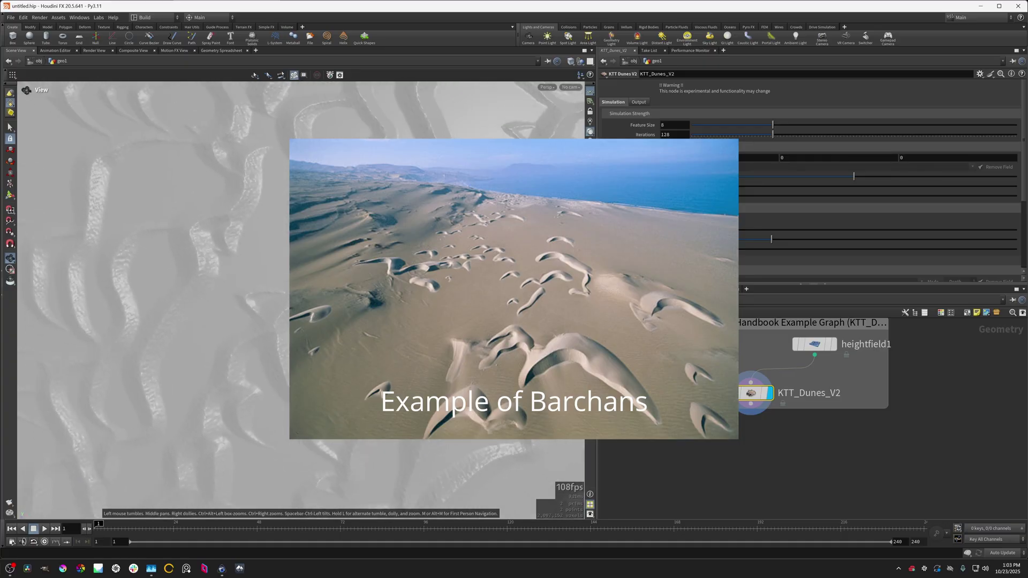
pyautogui.scroll(3, 335, 319)
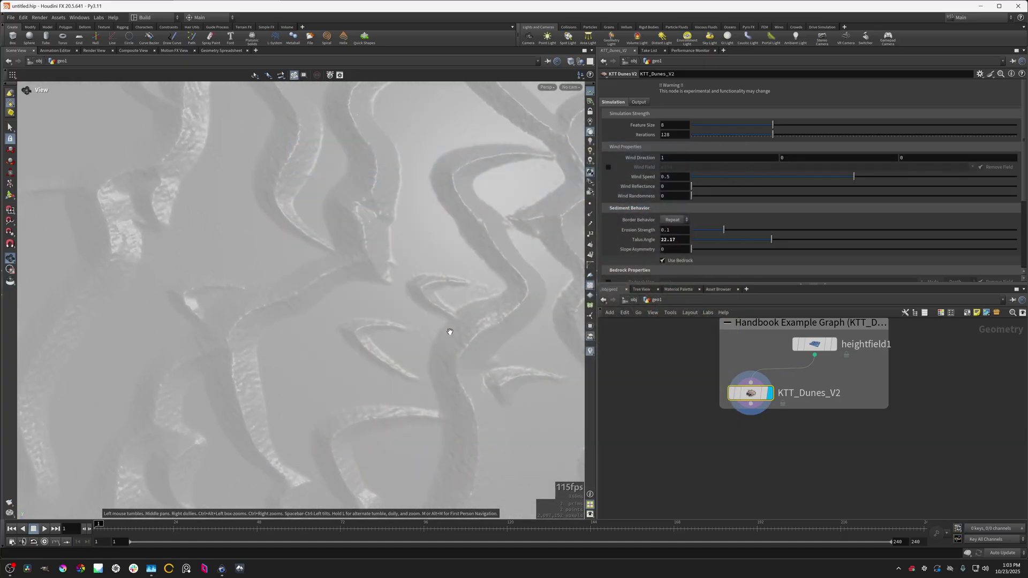
pyautogui.scroll(-3, 448, 333)
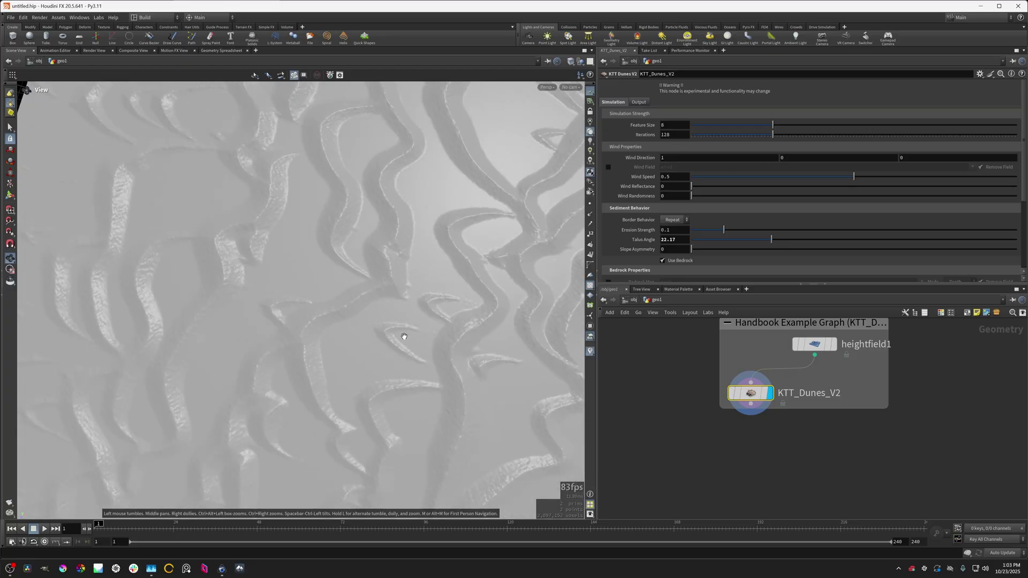
pyautogui.moveTo(404, 337); pyautogui.dragTo(377, 302)
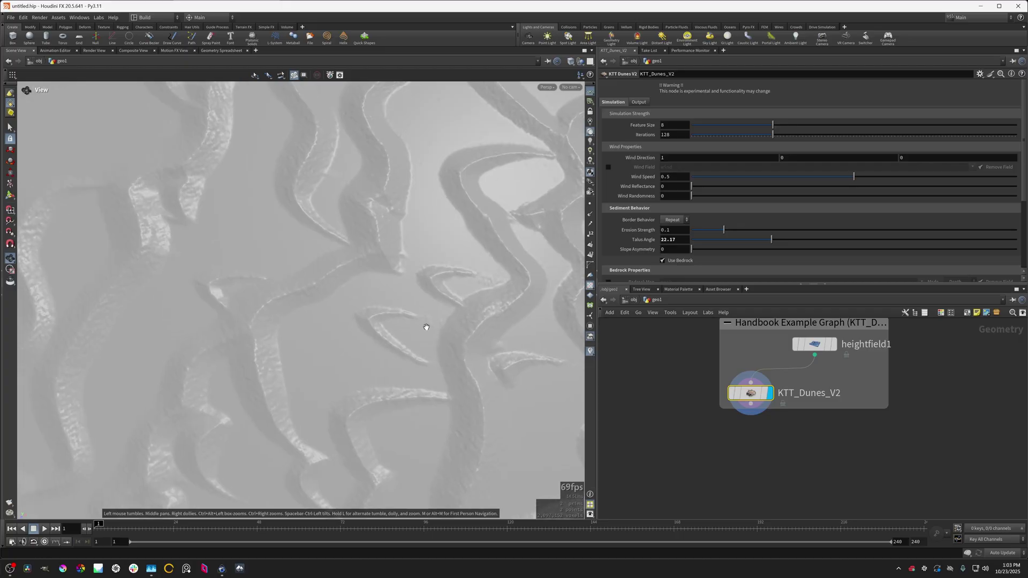
pyautogui.moveTo(426, 327)
pyautogui.mouseDown()
pyautogui.moveTo(470, 345)
pyautogui.moveTo(243, 268)
pyautogui.moveTo(395, 335)
pyautogui.moveTo(376, 364)
pyautogui.moveTo(471, 271)
pyautogui.moveTo(368, 351)
pyautogui.moveTo(394, 297)
pyautogui.moveTo(362, 301)
pyautogui.moveTo(507, 319)
pyautogui.moveTo(452, 349)
pyautogui.moveTo(445, 326)
pyautogui.moveTo(448, 375)
pyautogui.moveTo(319, 236)
pyautogui.moveTo(418, 343)
pyautogui.mouseUp()
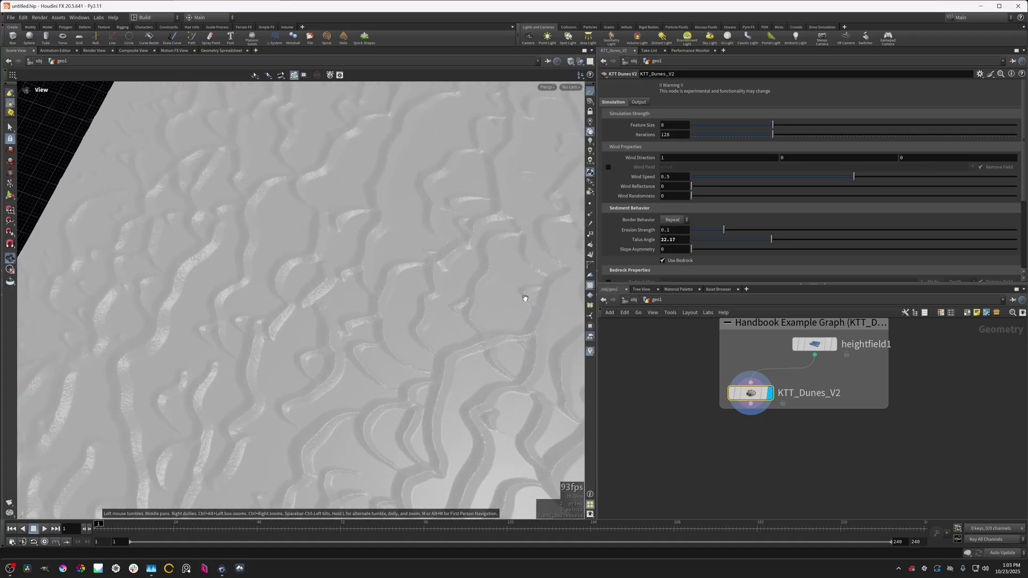
# - Set the Bedrock Depth to 0.741 and the Wind Speed to 0.9275 on KTT_Dunes_V2
pyautogui.scroll(-3, 715, 243)
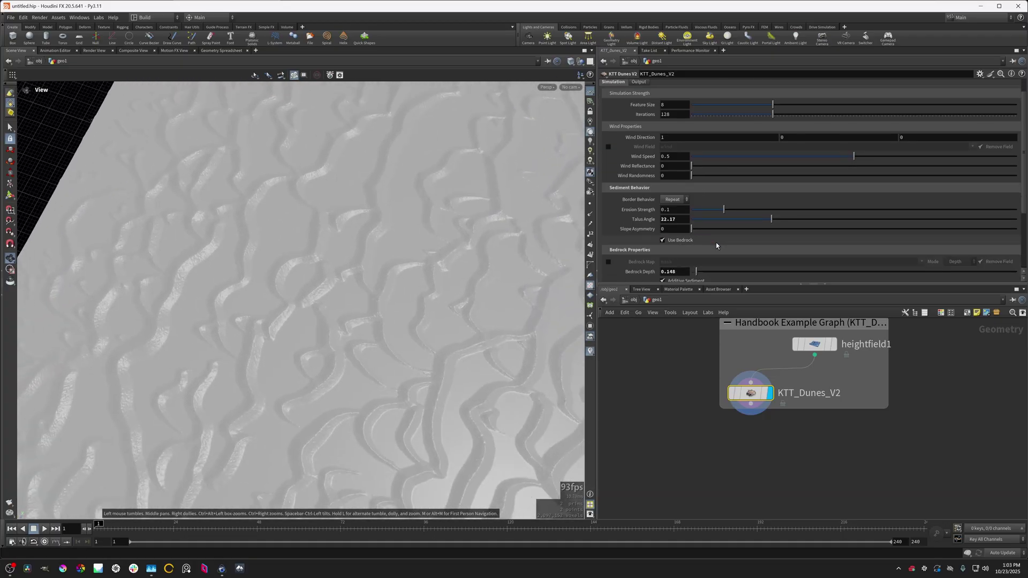
pyautogui.moveTo(447, 284); pyautogui.dragTo(421, 305)
pyautogui.moveTo(889, 126); pyautogui.dragTo(994, 125)
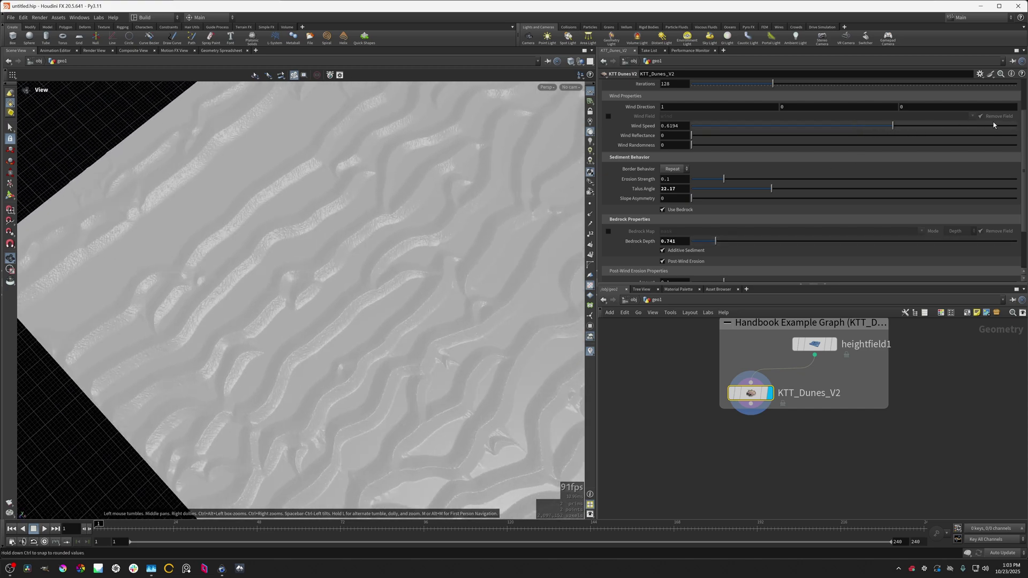
pyautogui.moveTo(319, 208); pyautogui.dragTo(423, 213)
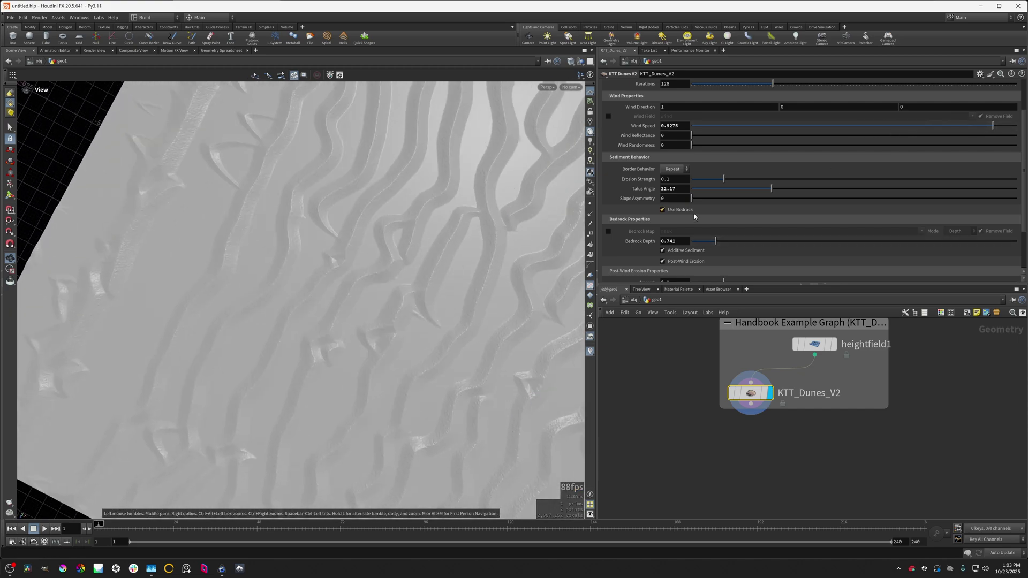
# - Review the post-wind erosion settings and examine the small barchans and dune ridges near the terrain's edge
pyautogui.scroll(-3, 744, 212)
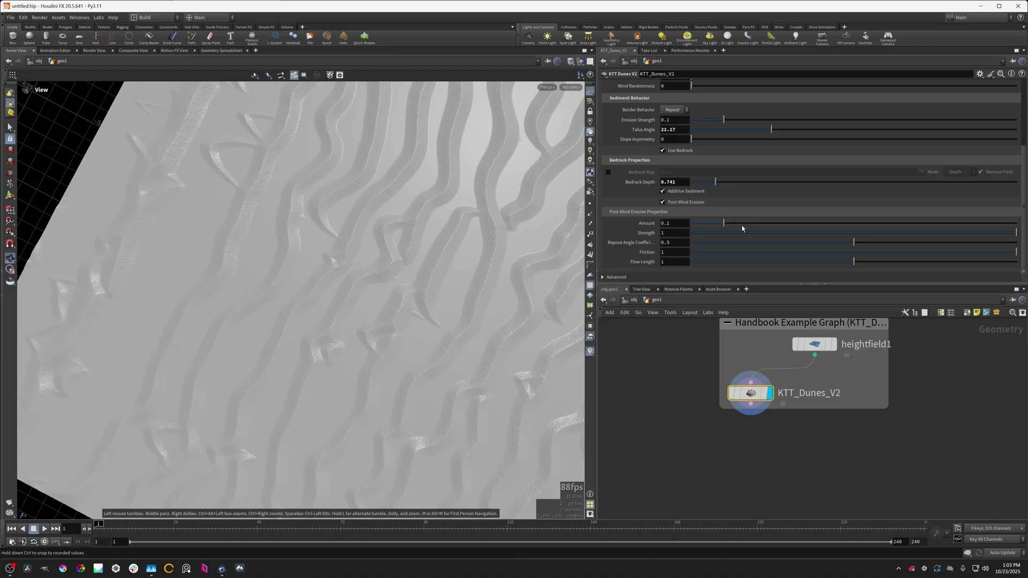
pyautogui.scroll(2, 744, 226)
pyautogui.moveTo(473, 185); pyautogui.dragTo(446, 126, button='right')
pyautogui.moveTo(446, 126); pyautogui.dragTo(411, 252, button='middle')
pyautogui.scroll(1, 762, 151)
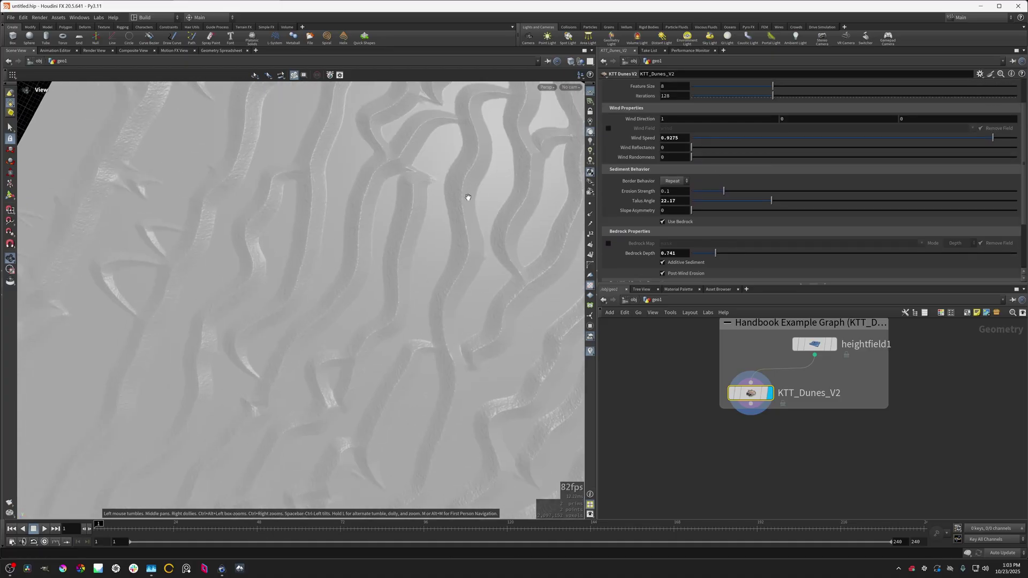
pyautogui.moveTo(468, 197); pyautogui.dragTo(435, 301)
pyautogui.moveTo(468, 375); pyautogui.dragTo(303, 318)
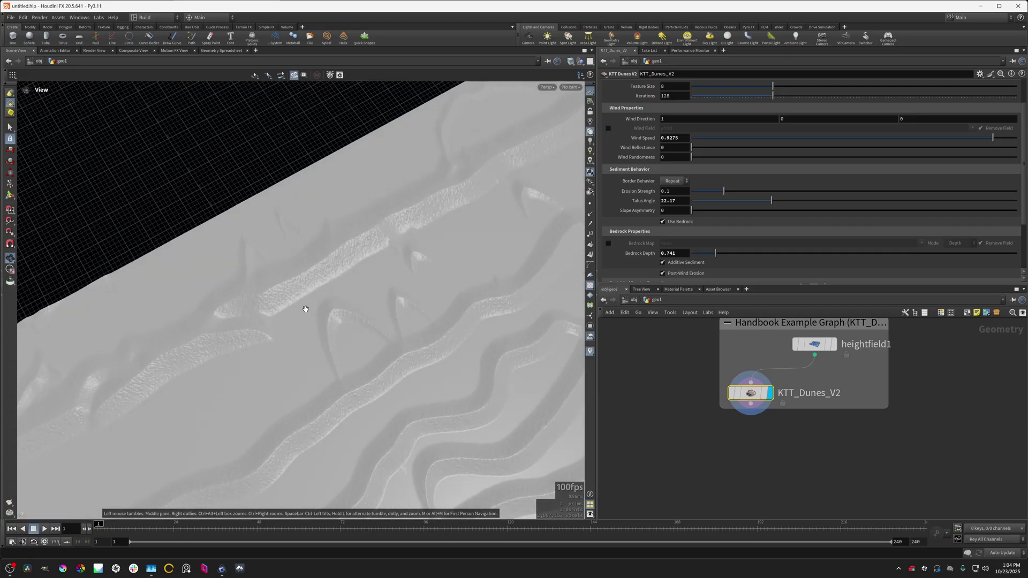
pyautogui.moveTo(372, 313); pyautogui.dragTo(390, 333)
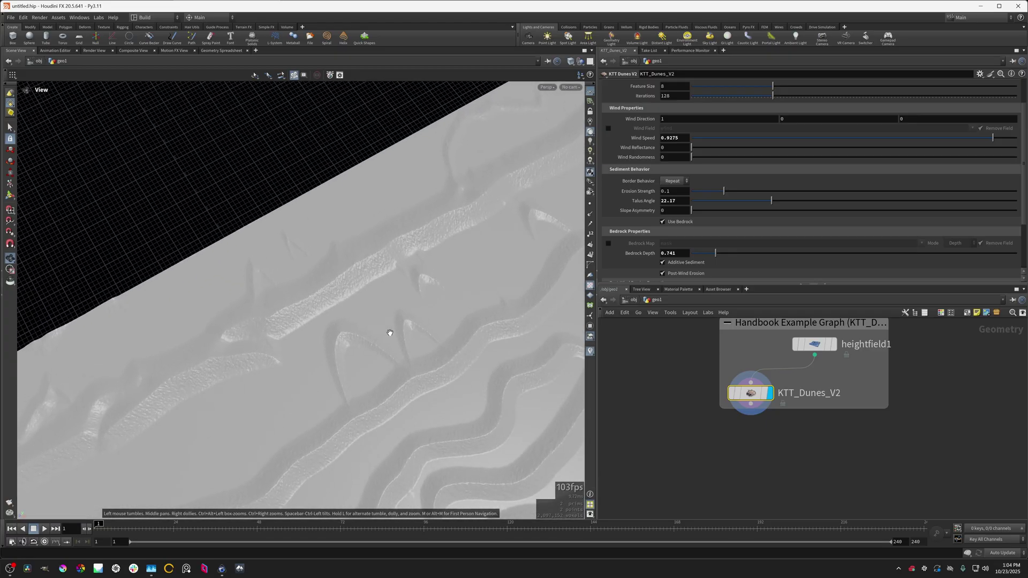
# - Set the Bedrock Depth to 1.425, try a Slope Asymmetry of 0.8542, and return the asymmetry to 0
pyautogui.click(739, 254)
pyautogui.moveTo(450, 301); pyautogui.dragTo(407, 292)
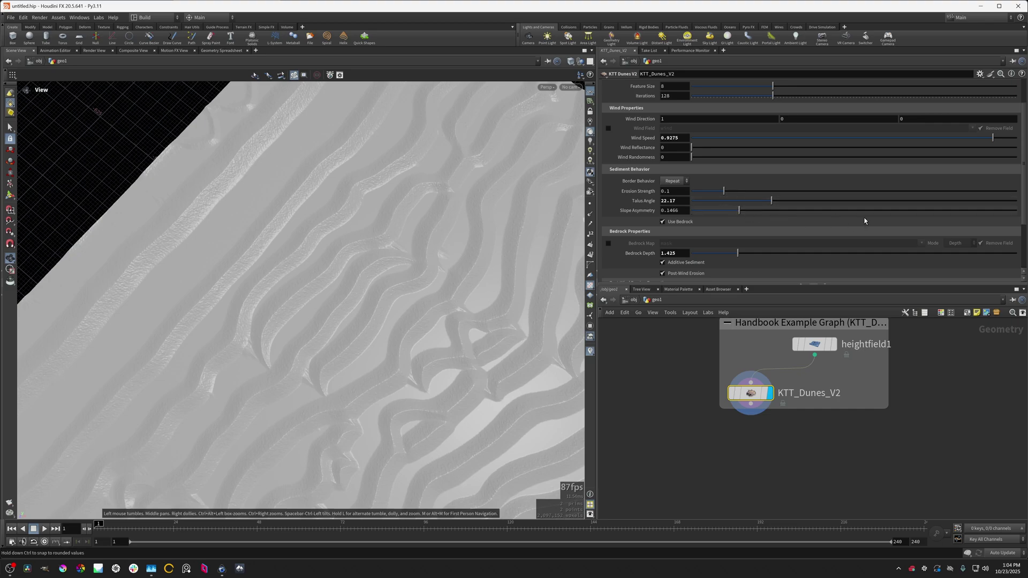
pyautogui.click(1011, 211)
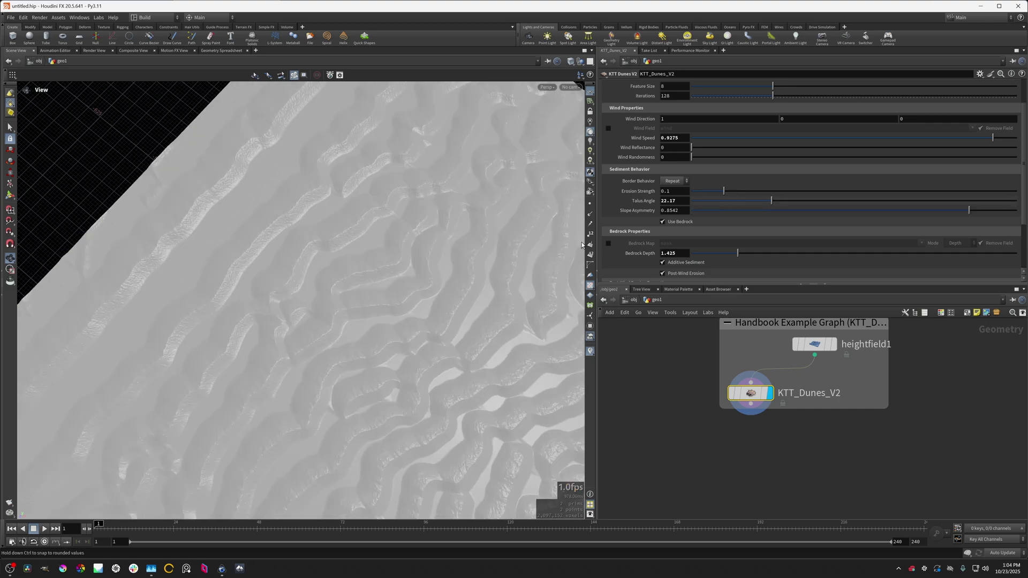
pyautogui.moveTo(404, 271); pyautogui.dragTo(454, 389)
pyautogui.click(722, 210)
pyautogui.moveTo(717, 215); pyautogui.dragTo(679, 213)
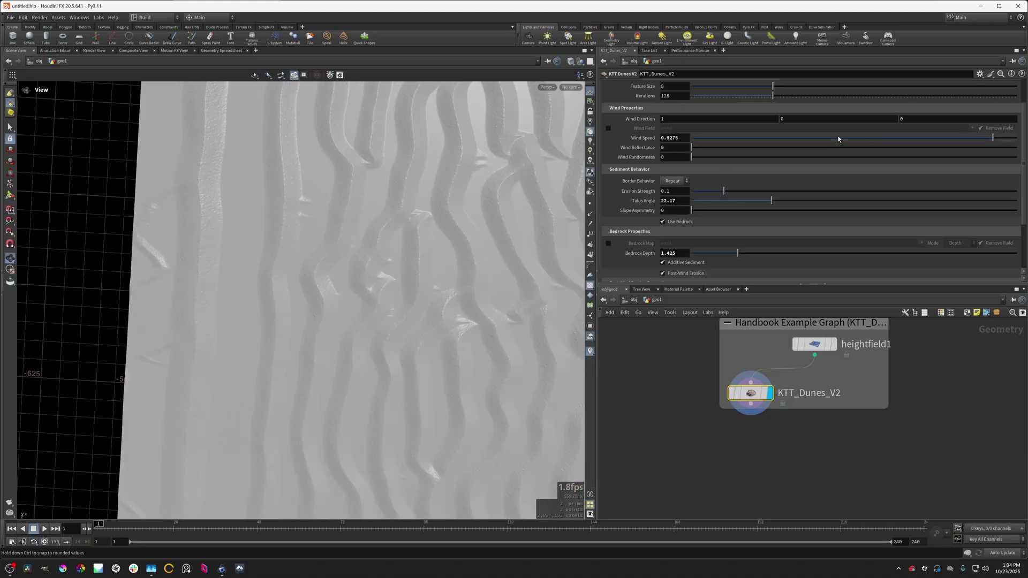
# - Lower the Wind Speed to about 0.45 and set the Feature Size to 21.98 on KTT_Dunes_V2
pyautogui.click(717, 86)
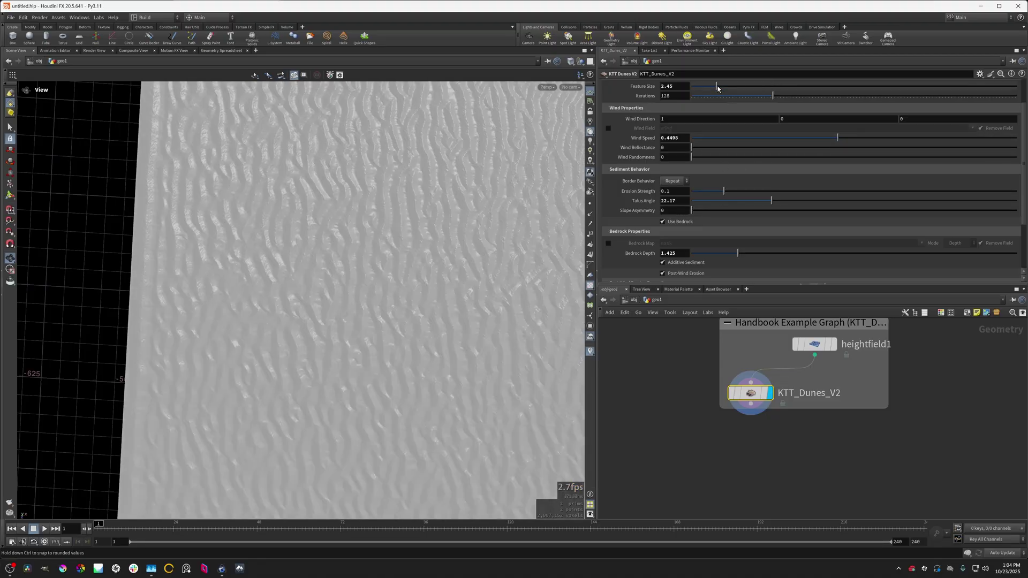
pyautogui.moveTo(745, 90); pyautogui.dragTo(823, 91)
pyautogui.click(892, 91)
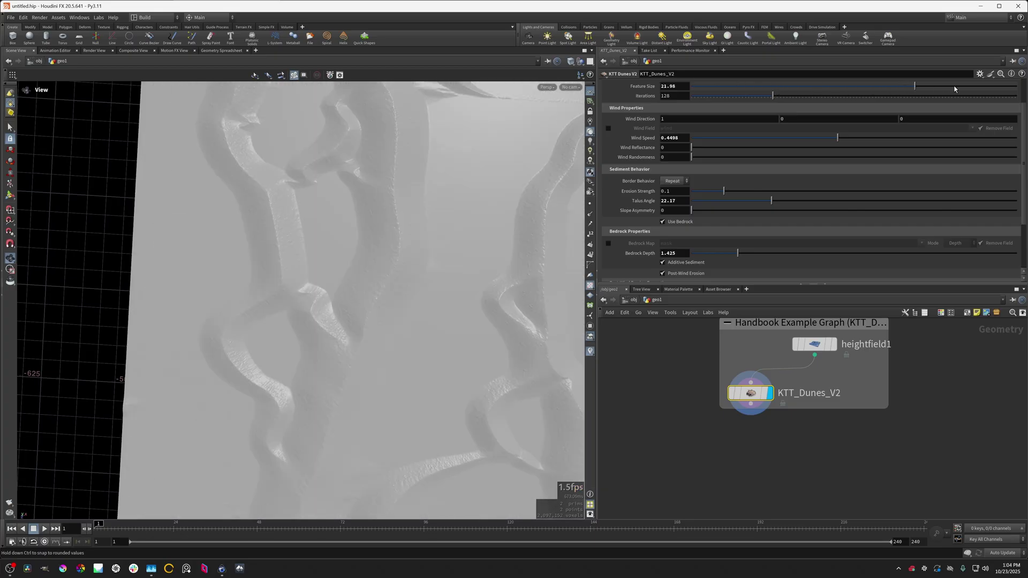
pyautogui.moveTo(505, 248); pyautogui.dragTo(445, 203)
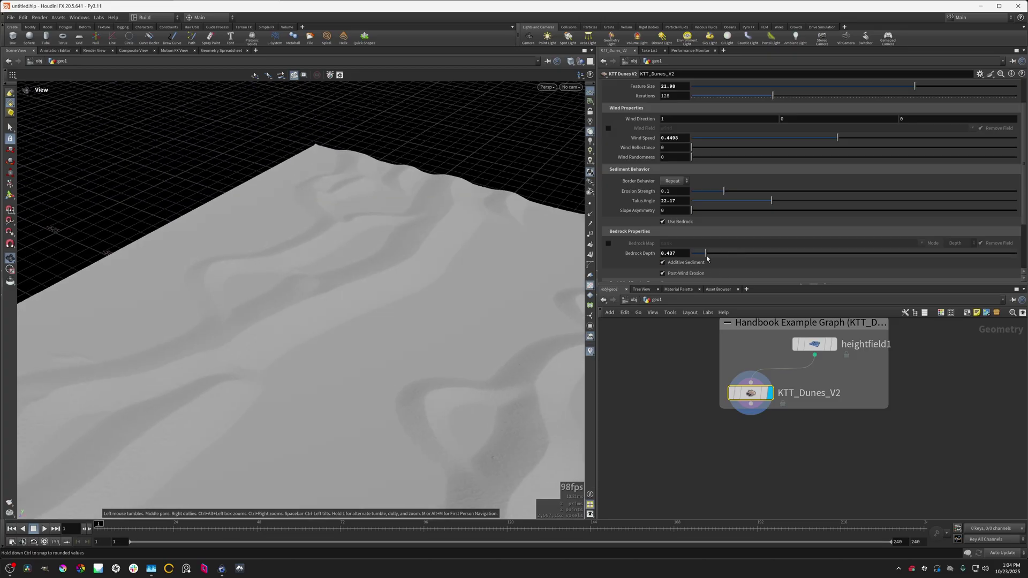
# - Set the Bedrock Depth to 0.255 and the Wind Speed to 0.514 on KTT_Dunes_V2
pyautogui.moveTo(706, 259); pyautogui.dragTo(698, 257)
pyautogui.moveTo(438, 293); pyautogui.dragTo(479, 346)
pyautogui.scroll(3, 358, 354)
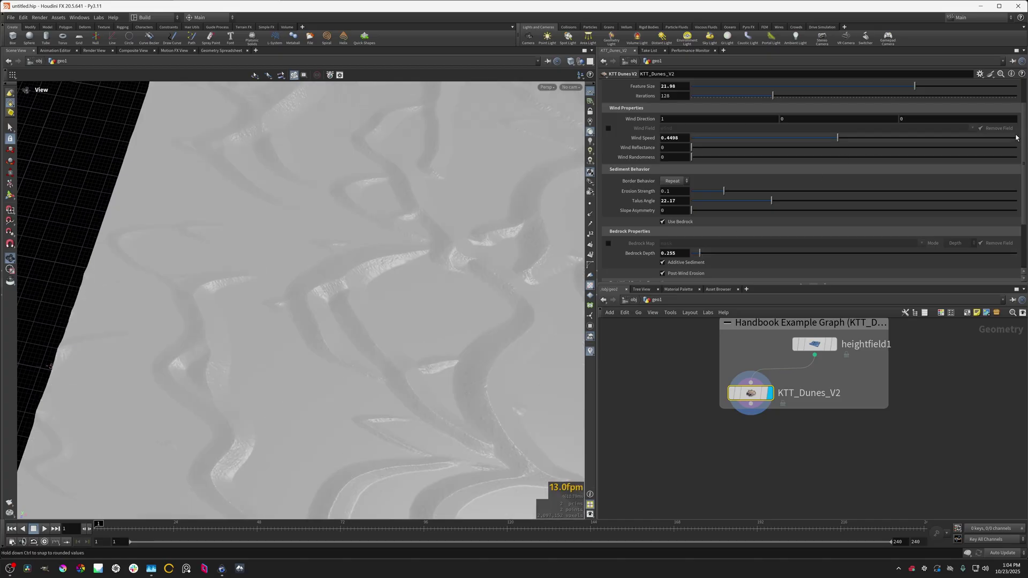
pyautogui.moveTo(507, 282); pyautogui.dragTo(647, 261)
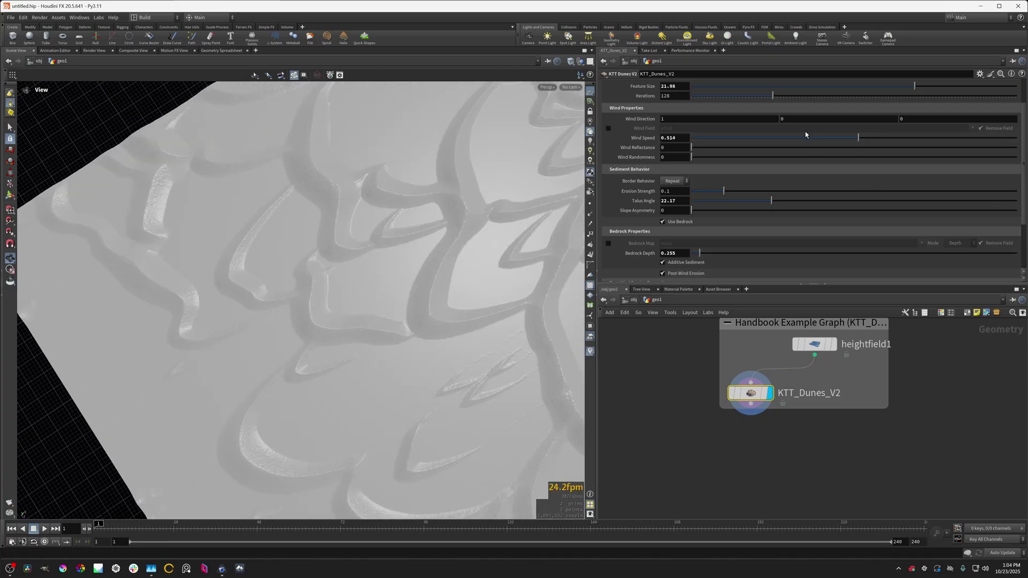
# - Set the third Wind Direction component to 1 and inspect the redirected dunes from several angles
pyautogui.click(923, 121)
pyautogui.write('1')
pyautogui.press('Return')
pyautogui.moveTo(450, 299); pyautogui.dragTo(375, 293)
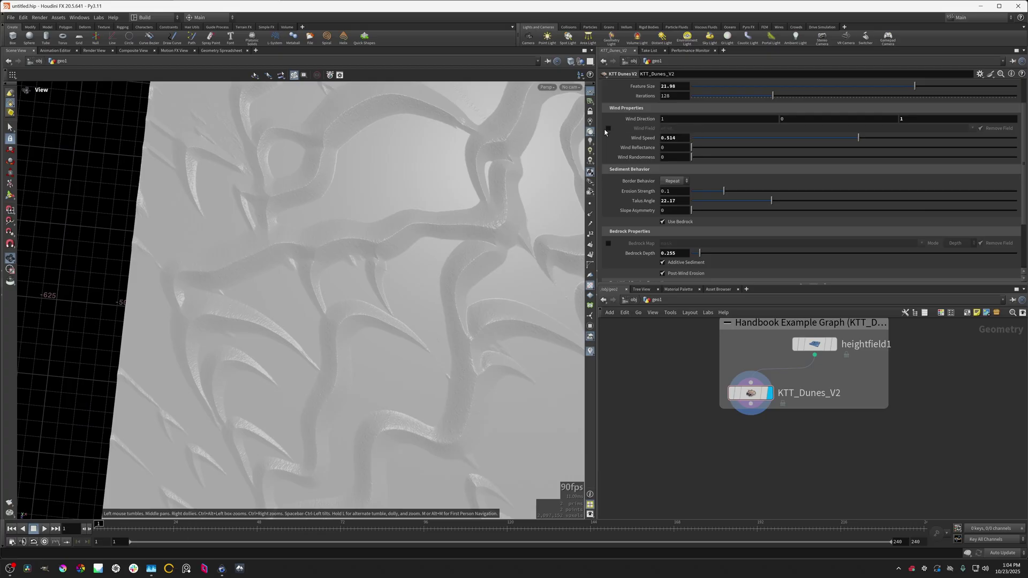
pyautogui.moveTo(447, 188)
pyautogui.mouseDown(button='middle')
pyautogui.moveTo(410, 202)
pyautogui.moveTo(425, 241)
pyautogui.moveTo(415, 259)
pyautogui.moveTo(442, 241)
pyautogui.moveTo(450, 254)
pyautogui.moveTo(408, 266)
pyautogui.moveTo(428, 257)
pyautogui.moveTo(367, 301)
pyautogui.moveTo(443, 278)
pyautogui.moveTo(396, 294)
pyautogui.mouseUp(button='middle')
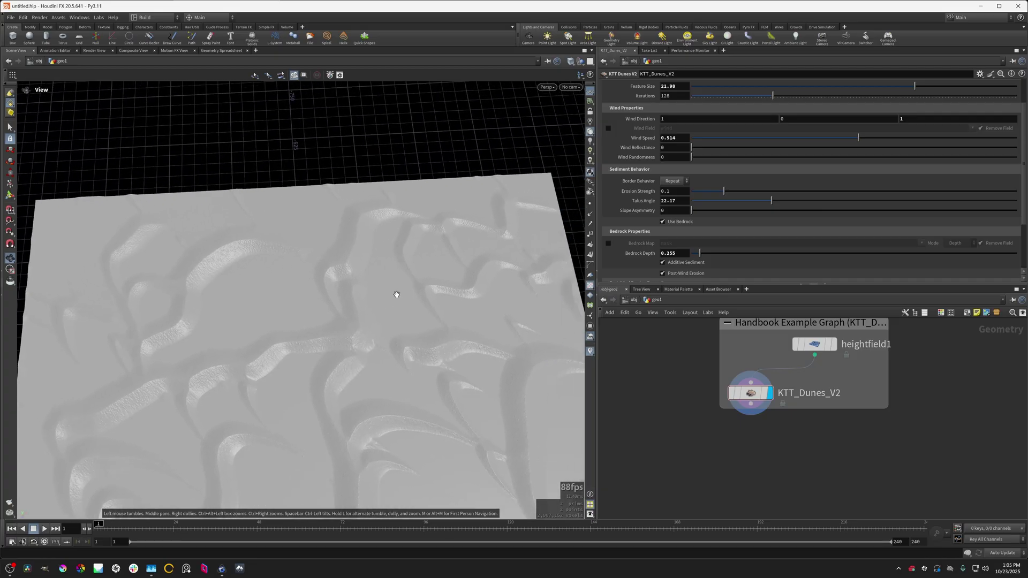
pyautogui.moveTo(396, 295); pyautogui.dragTo(399, 307)
pyautogui.moveTo(400, 307); pyautogui.dragTo(395, 185, button='middle')
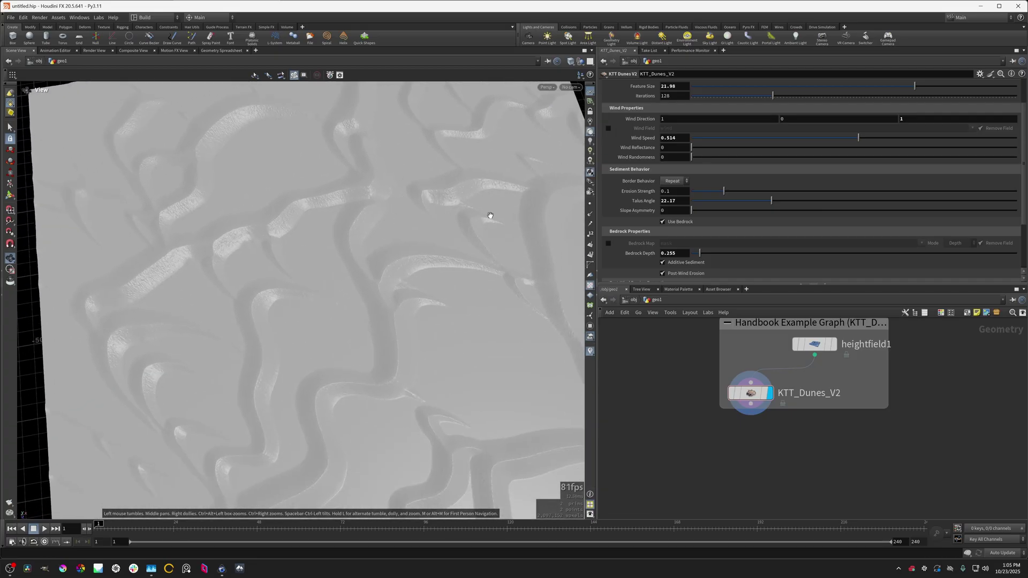
pyautogui.moveTo(490, 216); pyautogui.dragTo(498, 271, button='middle')
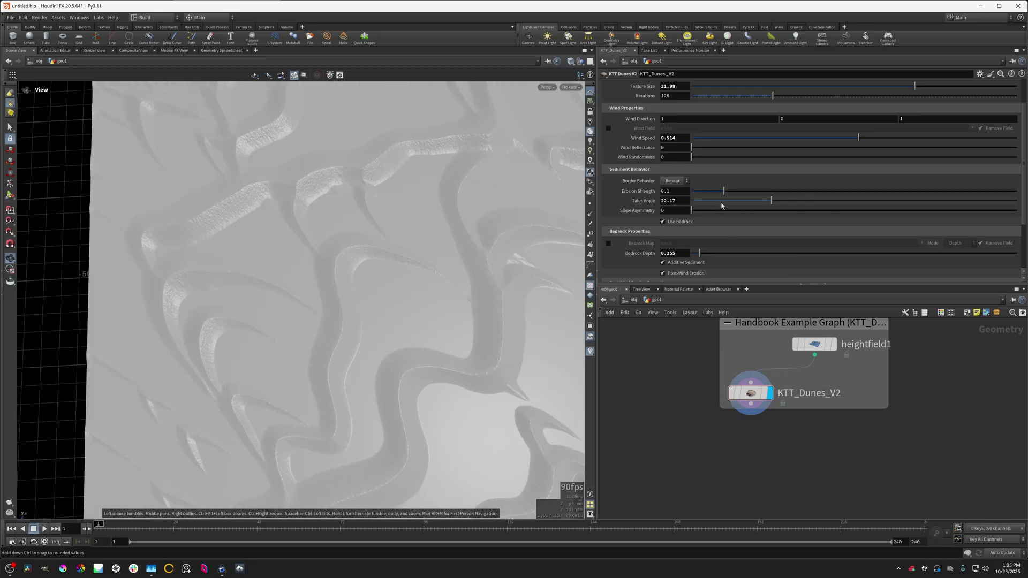
# - Set the Talus Angle to 26.84 on KTT_Dunes_V2 and inspect the dune slopes
pyautogui.moveTo(412, 244); pyautogui.dragTo(407, 272, button='middle')
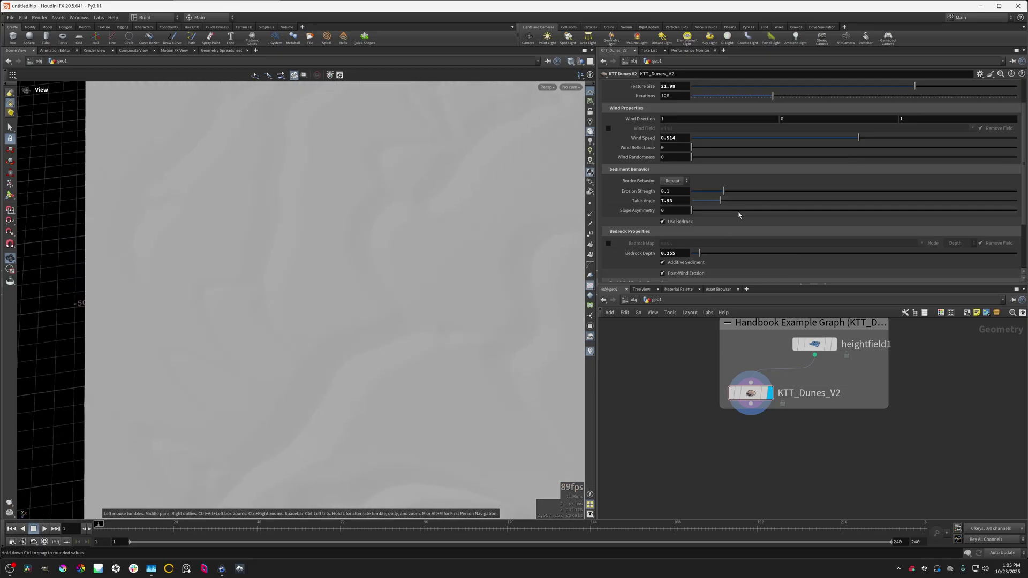
pyautogui.click(789, 201)
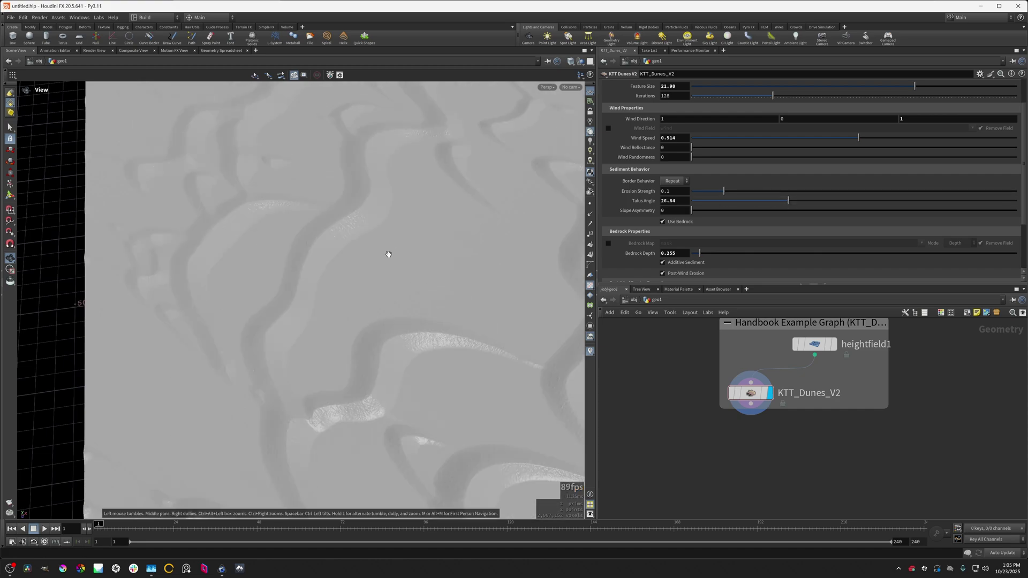
pyautogui.moveTo(388, 252)
pyautogui.mouseDown()
pyautogui.moveTo(359, 257)
pyautogui.moveTo(432, 259)
pyautogui.mouseUp()
pyautogui.moveTo(432, 258); pyautogui.dragTo(412, 285, button='middle')
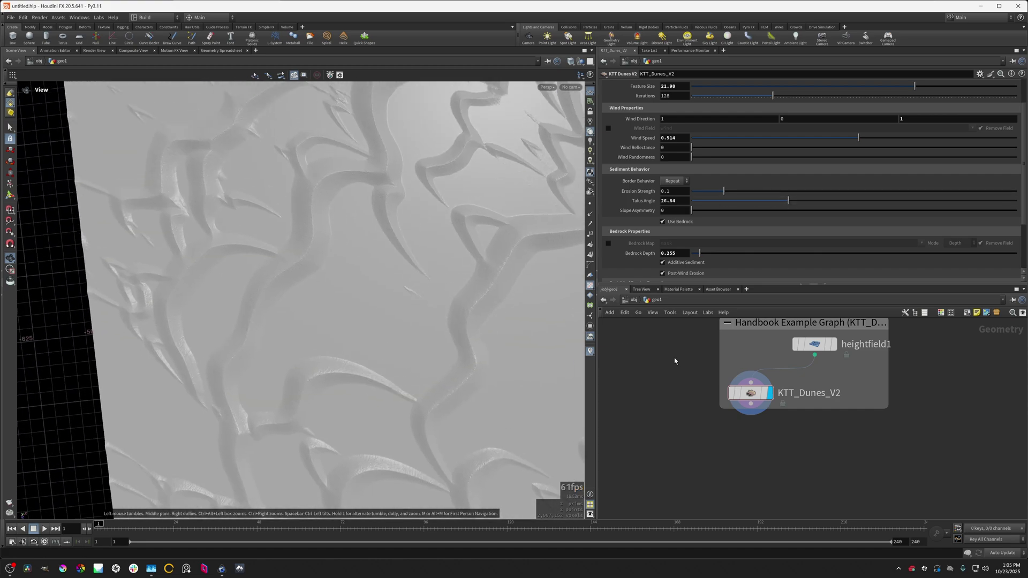
# - Move KTT_Dunes_V2 further below heightfield1 to make room, and display the plain heightfield
pyautogui.moveTo(743, 394); pyautogui.dragTo(735, 446)
pyautogui.click(833, 344)
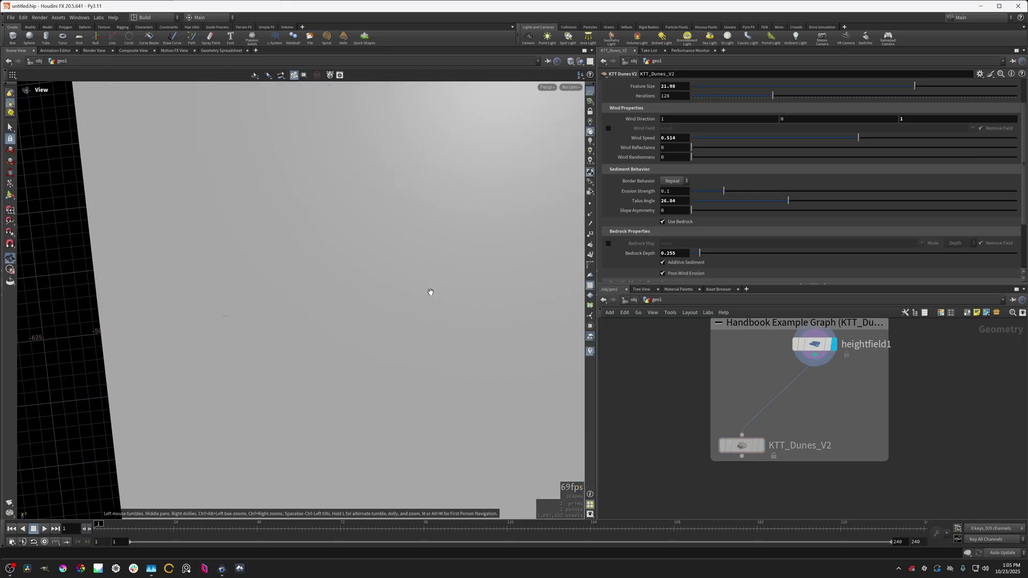
pyautogui.moveTo(429, 289); pyautogui.dragTo(381, 209)
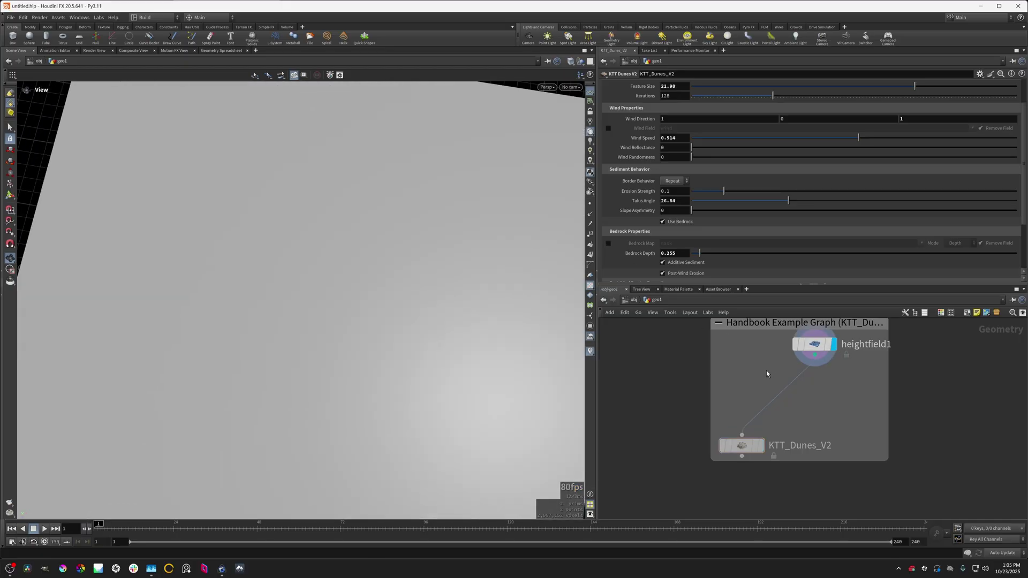
# - Add a HeightField Draw Mask node fed by heightfield1 and display it
pyautogui.press('Tab')
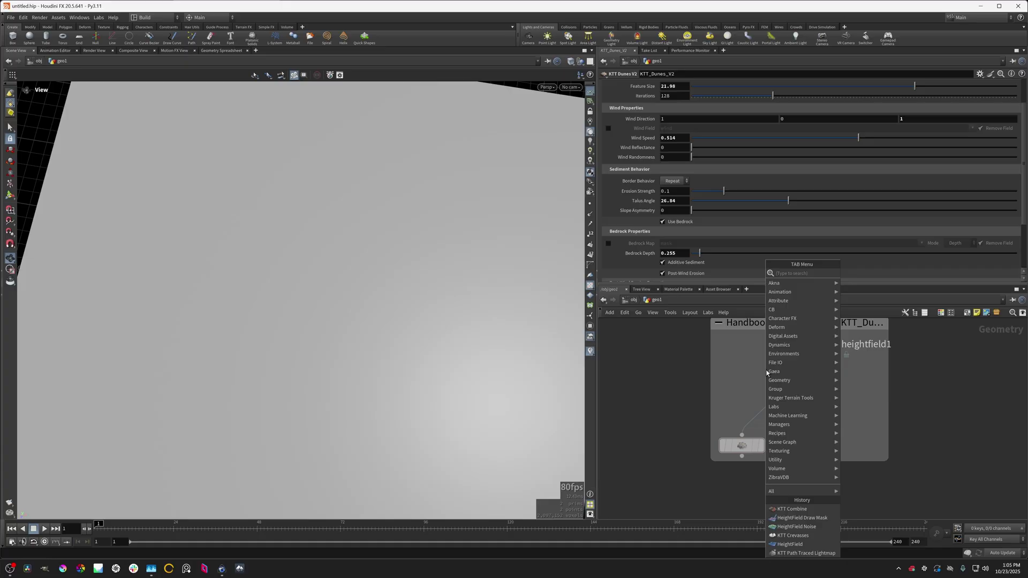
pyautogui.write('dra')
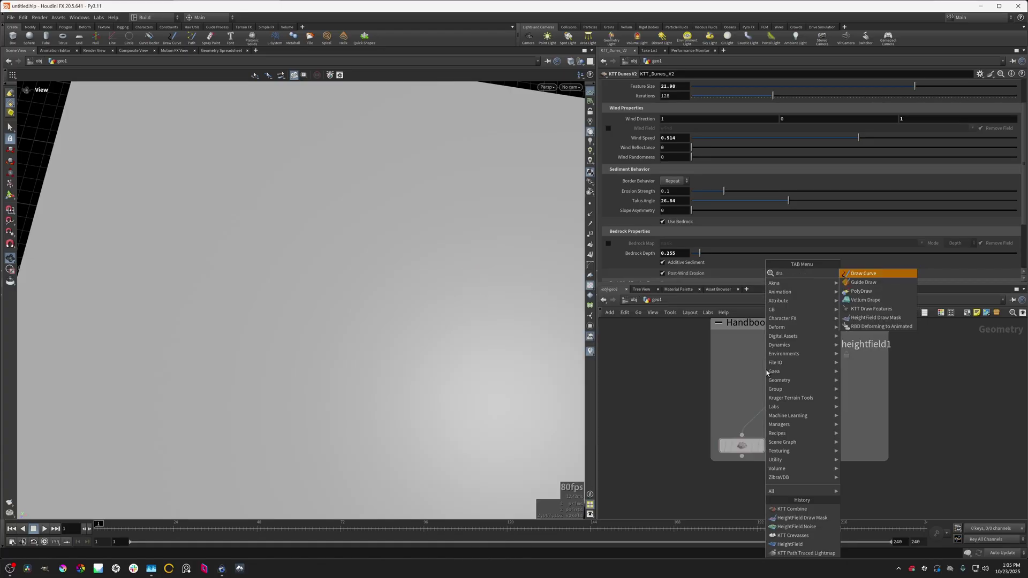
pyautogui.write('w mask')
pyautogui.press('Return')
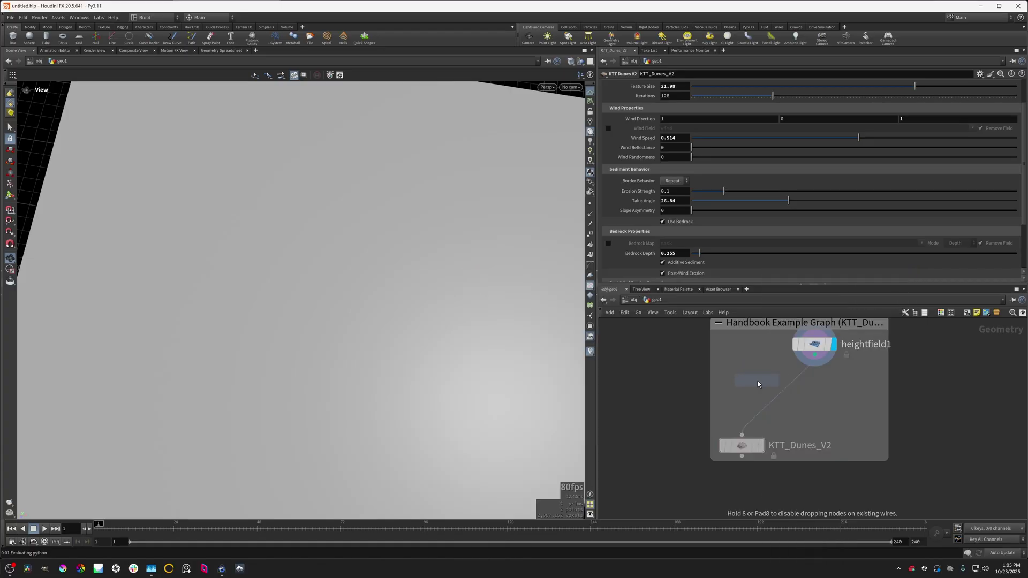
pyautogui.click(765, 372)
pyautogui.click(773, 383)
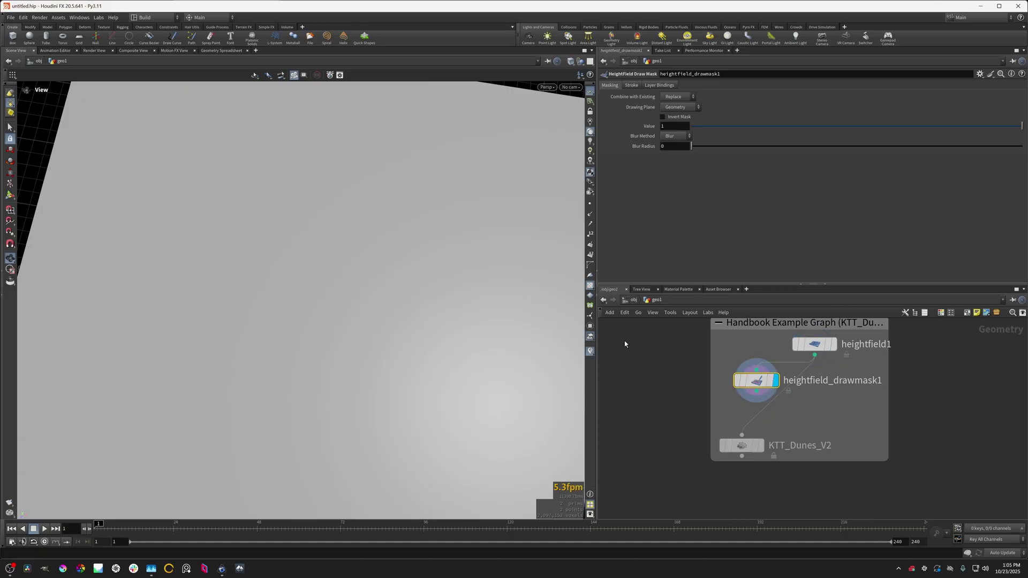
# - Draw a large rounded mask on the terrain and feed heightfield_drawmask1 into KTT_Dunes_V2
pyautogui.click(10, 195)
pyautogui.moveTo(395, 218)
pyautogui.mouseDown()
pyautogui.moveTo(225, 459)
pyautogui.moveTo(127, 283)
pyautogui.mouseUp()
pyautogui.click(10, 259)
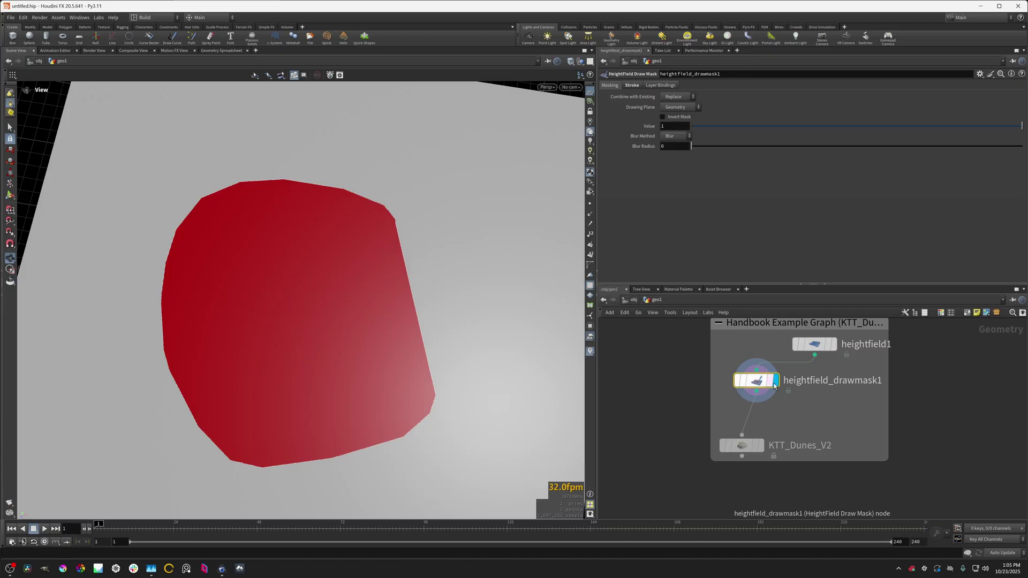
# - Set the drawn mask's Blur Radius to 12.71 and enable the Bedrock Map on KTT_Dunes_V2 with the mask layer
pyautogui.moveTo(702, 146); pyautogui.dragTo(715, 146)
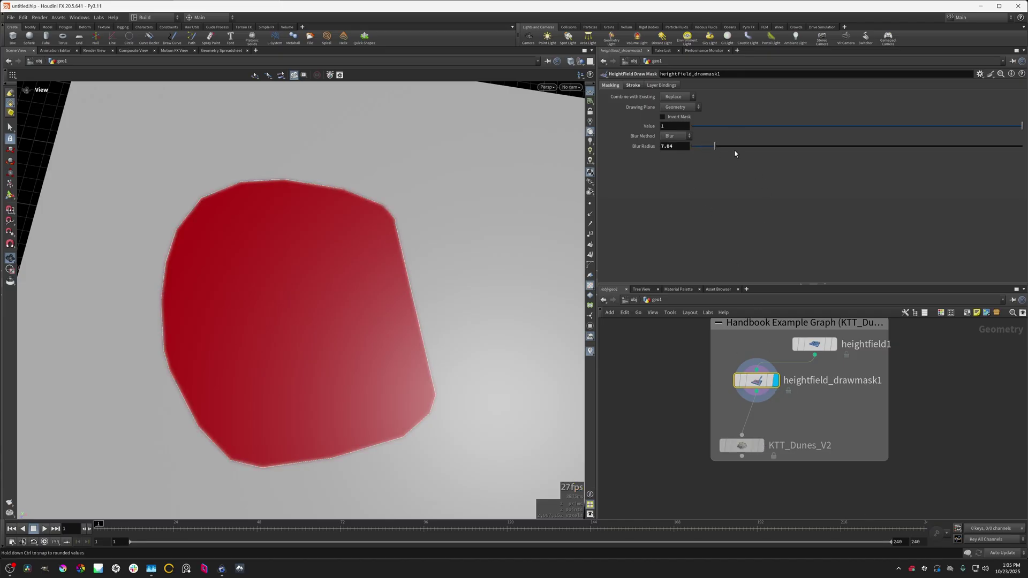
pyautogui.click(740, 446)
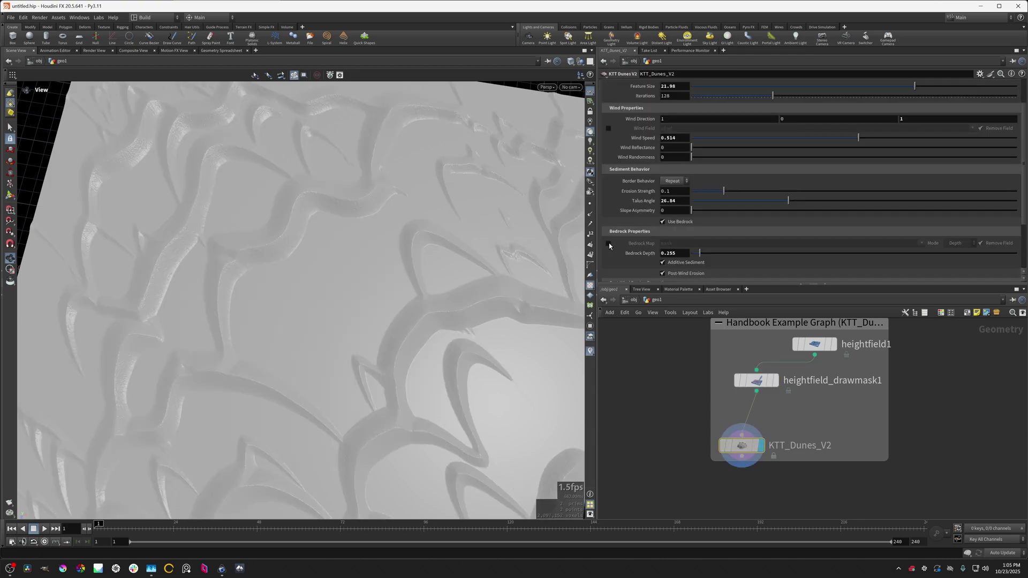
pyautogui.click(609, 244)
pyautogui.moveTo(409, 280); pyautogui.dragTo(514, 283)
pyautogui.click(756, 380)
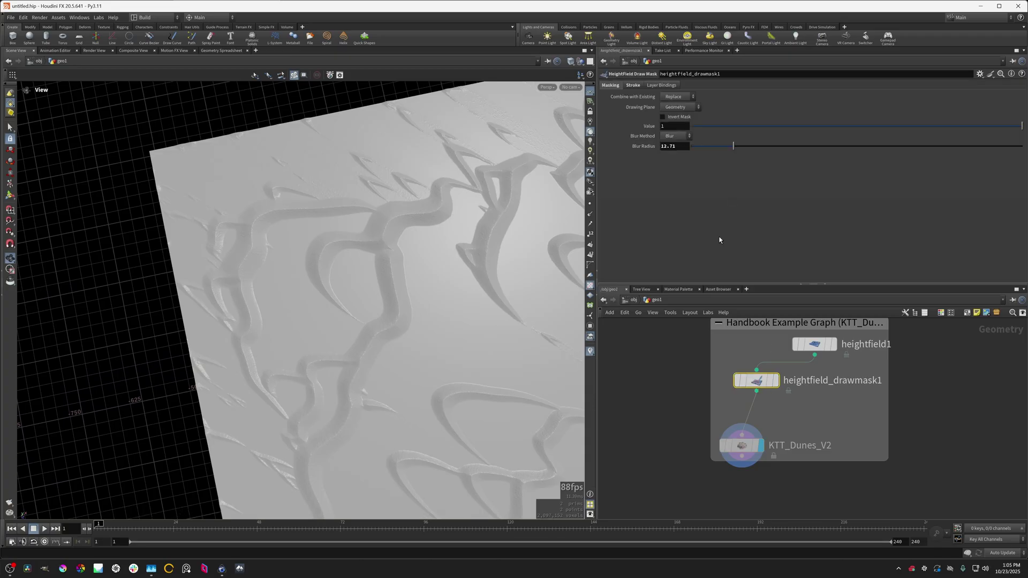
# - Set the Feature Size to 3.8 on KTT_Dunes_V2 and inspect the dunes inside the masked area
pyautogui.click(741, 446)
pyautogui.moveTo(731, 87); pyautogui.dragTo(732, 88)
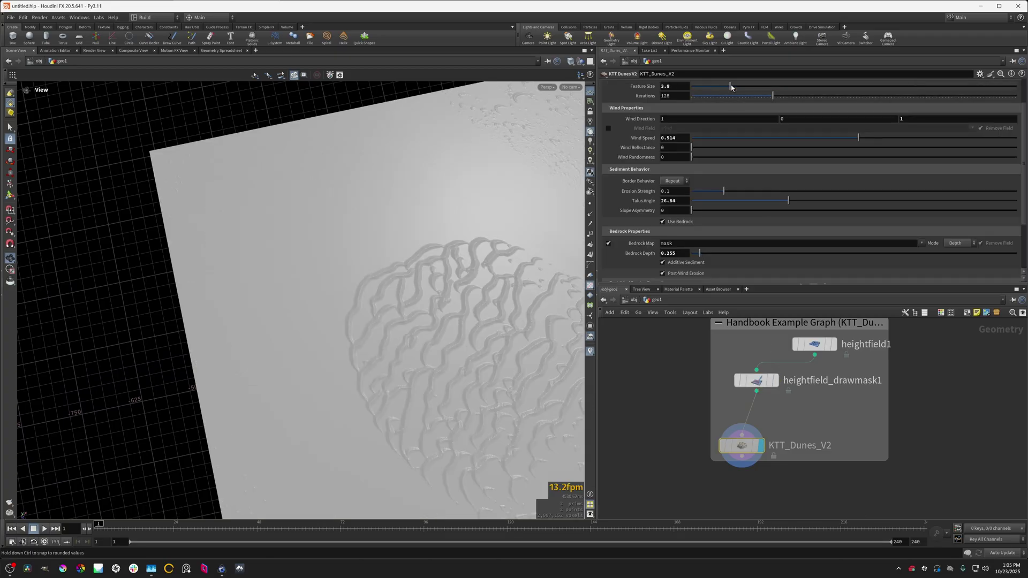
pyautogui.moveTo(423, 257); pyautogui.dragTo(422, 310)
pyautogui.moveTo(422, 310); pyautogui.dragTo(400, 331, button='middle')
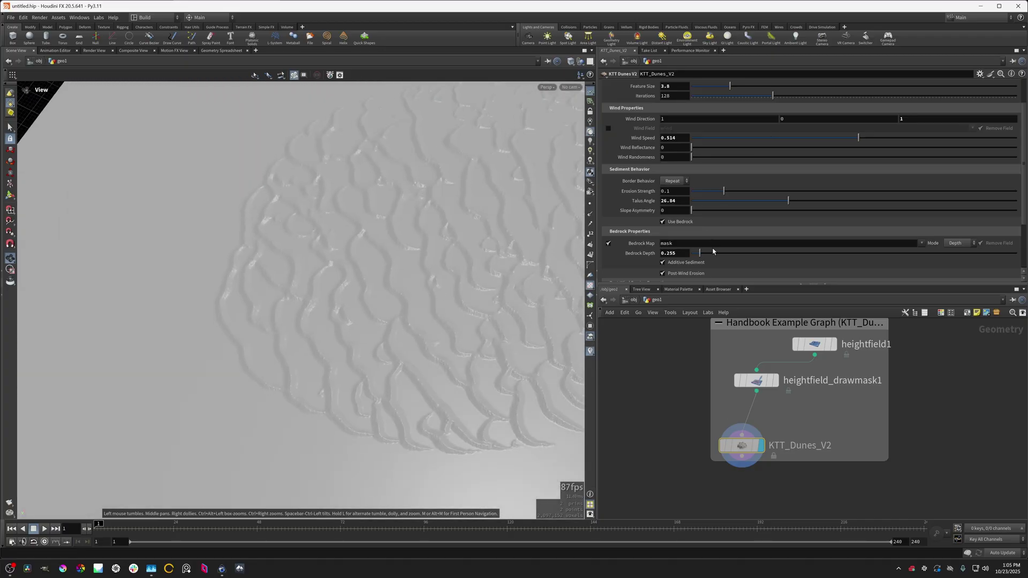
# - Raise the Bedrock Depth to 2.578 on KTT_Dunes_V2 and inspect the edge of the masked dune field
pyautogui.moveTo(720, 256); pyautogui.dragTo(756, 255)
pyautogui.moveTo(371, 289); pyautogui.dragTo(332, 319, button='right')
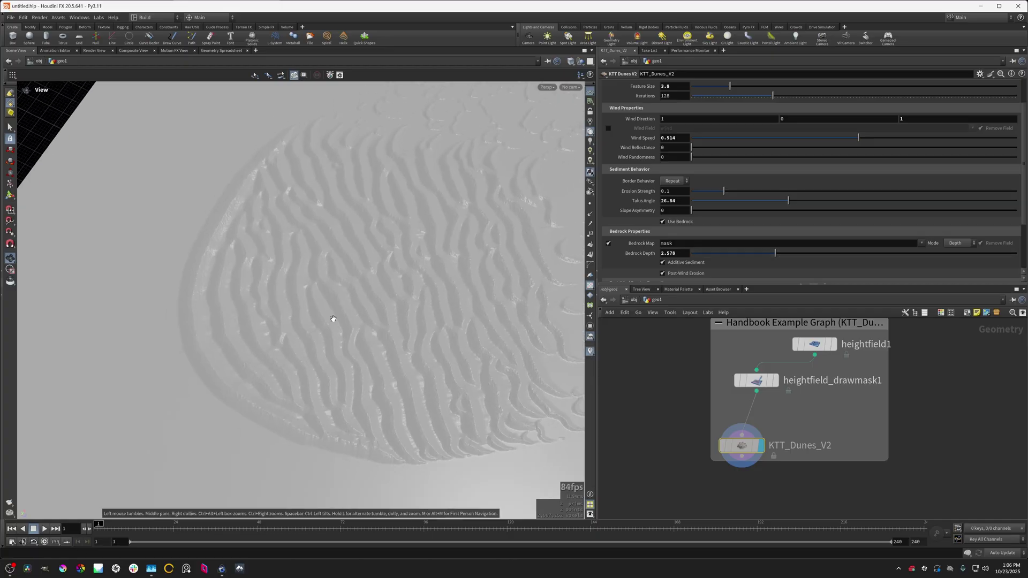
pyautogui.moveTo(332, 319); pyautogui.dragTo(351, 364, button='middle')
pyautogui.moveTo(301, 331); pyautogui.dragTo(428, 349)
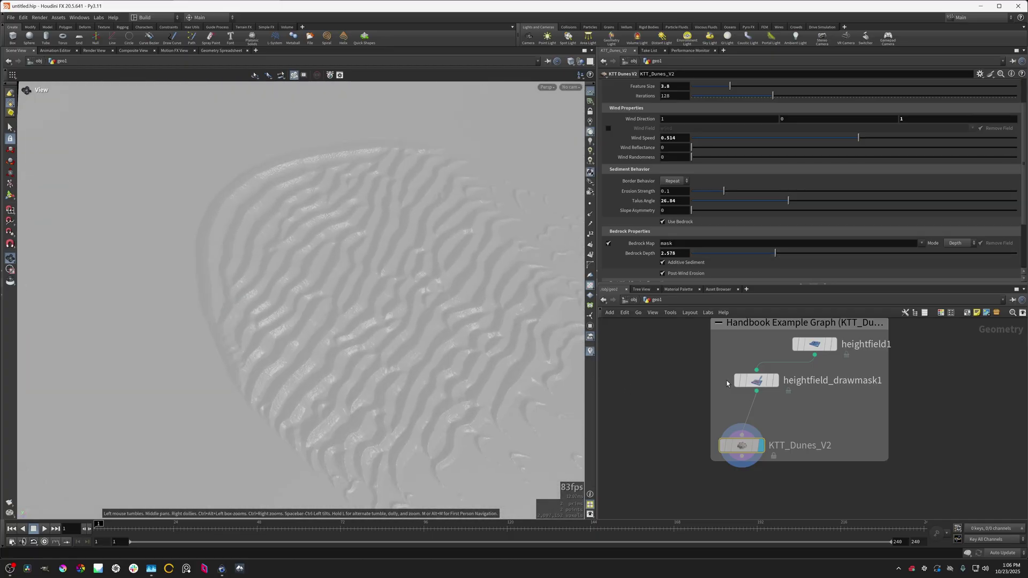
# - Compare the drawn mask with the KTT_Dunes_V2 result and examine the small dunes spreading beyond the masked area
pyautogui.click(774, 383)
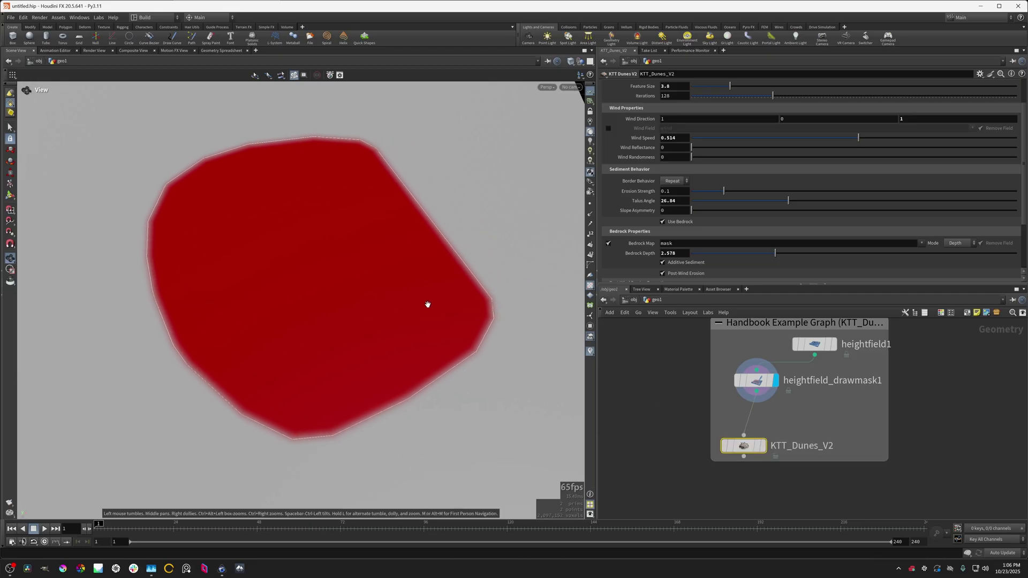
pyautogui.click(765, 447)
pyautogui.moveTo(431, 316); pyautogui.dragTo(349, 262, button='middle')
pyautogui.moveTo(497, 386); pyautogui.dragTo(374, 258, button='middle')
pyautogui.moveTo(431, 235)
pyautogui.mouseDown()
pyautogui.moveTo(434, 271)
pyautogui.moveTo(353, 168)
pyautogui.mouseUp()
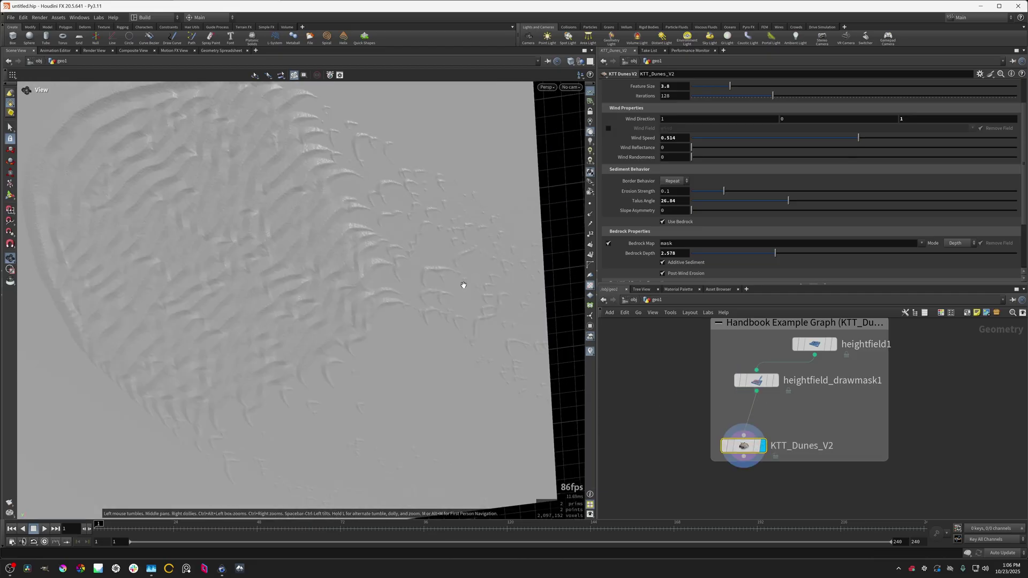
pyautogui.moveTo(464, 285)
pyautogui.mouseDown()
pyautogui.moveTo(420, 291)
pyautogui.moveTo(438, 243)
pyautogui.moveTo(413, 211)
pyautogui.moveTo(402, 319)
pyautogui.moveTo(475, 273)
pyautogui.mouseUp()
pyautogui.moveTo(387, 346); pyautogui.dragTo(519, 359)
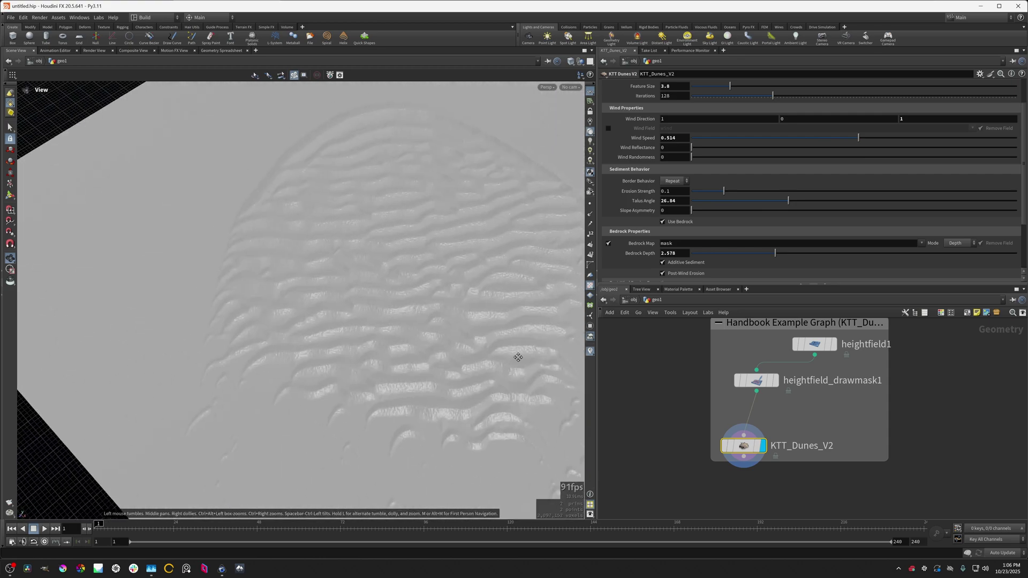
# - Set the Feature Size to 6.33 on KTT_Dunes_V2 and inspect the barchans out to the terrain's corner
pyautogui.click(757, 85)
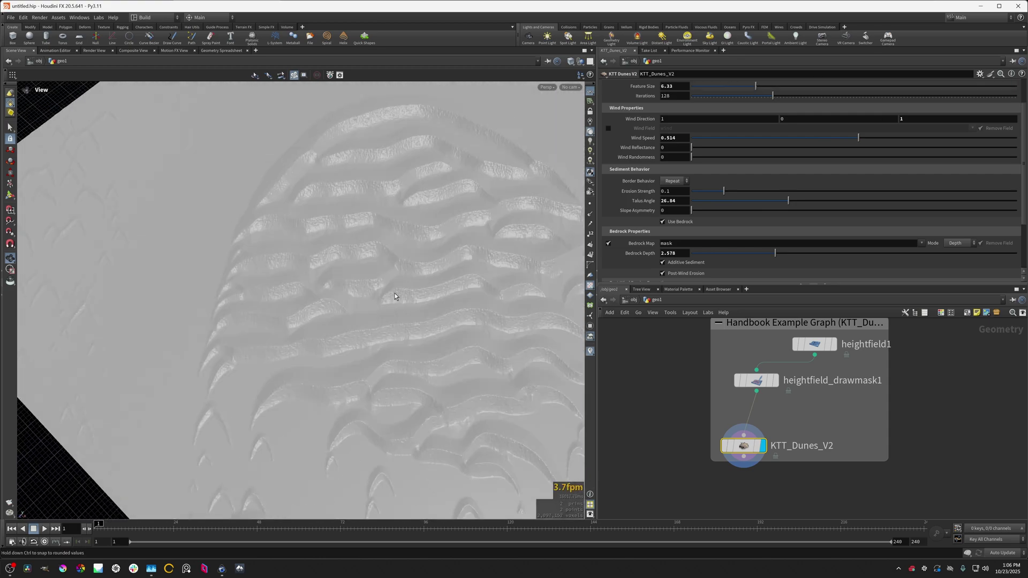
pyautogui.moveTo(394, 294); pyautogui.dragTo(321, 302)
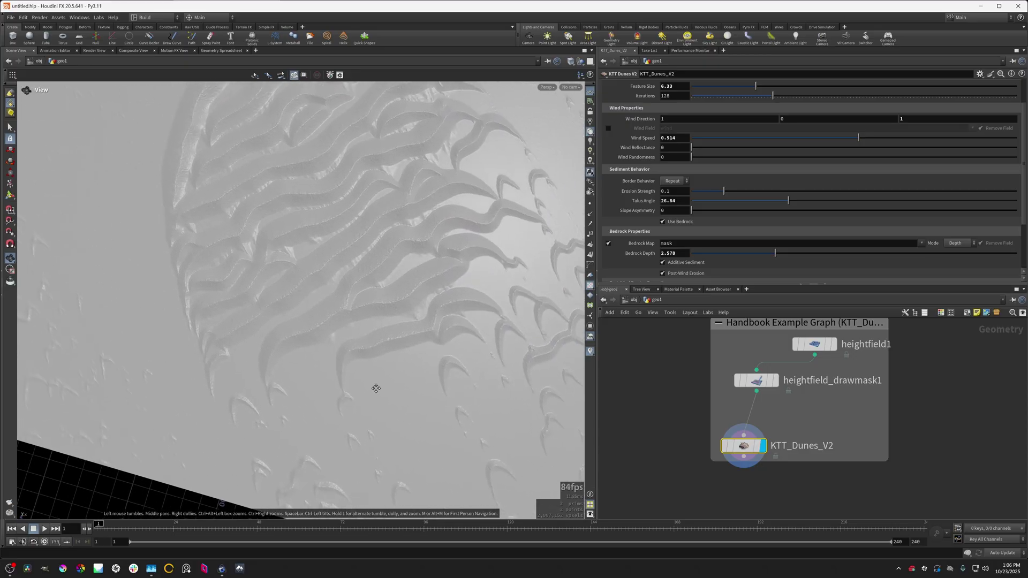
pyautogui.moveTo(358, 381); pyautogui.dragTo(403, 346, button='middle')
pyautogui.moveTo(304, 369); pyautogui.dragTo(393, 276, button='middle')
pyautogui.moveTo(456, 307); pyautogui.dragTo(395, 324, button='middle')
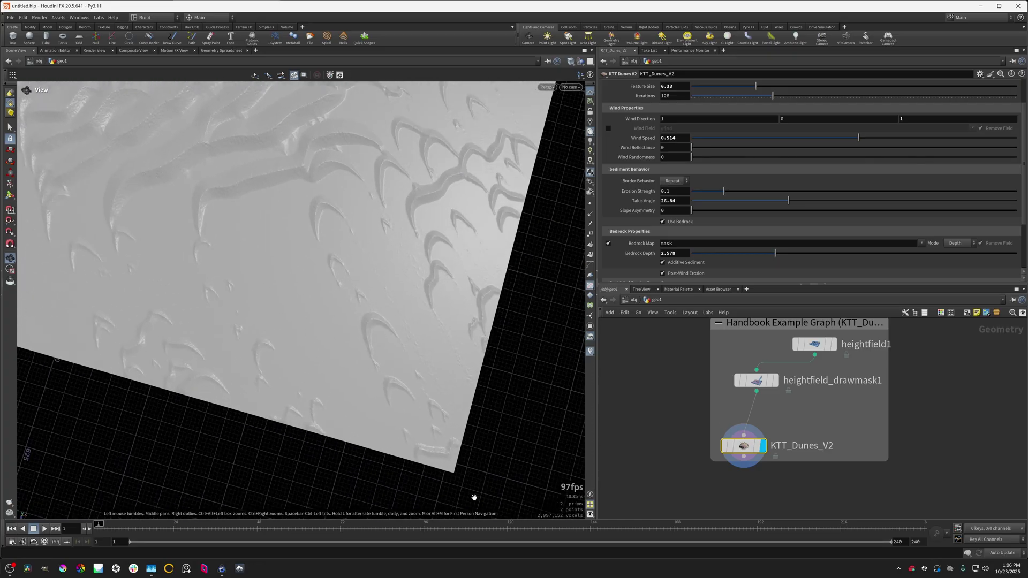
# - Paste a duplicate of KTT_Dunes_V2, compare its dunes with the original's by alternating the displayed node, and delete the duplicate
pyautogui.moveTo(474, 497); pyautogui.dragTo(292, 393, button='middle')
pyautogui.moveTo(292, 393); pyautogui.dragTo(316, 375)
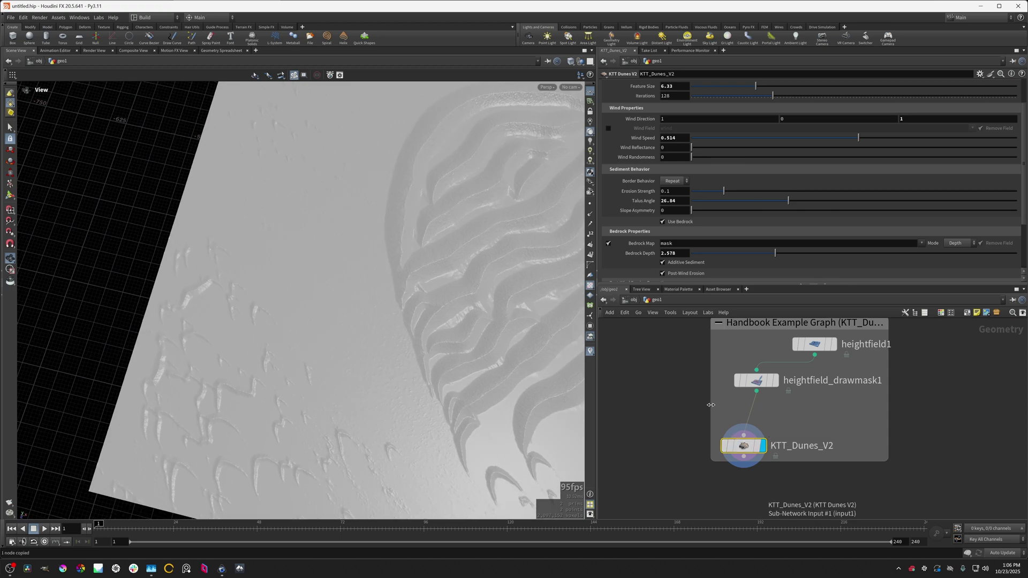
pyautogui.moveTo(664, 422); pyautogui.dragTo(694, 417, button='middle')
pyautogui.click(694, 417)
pyautogui.hotkey('ctrl', 'v')
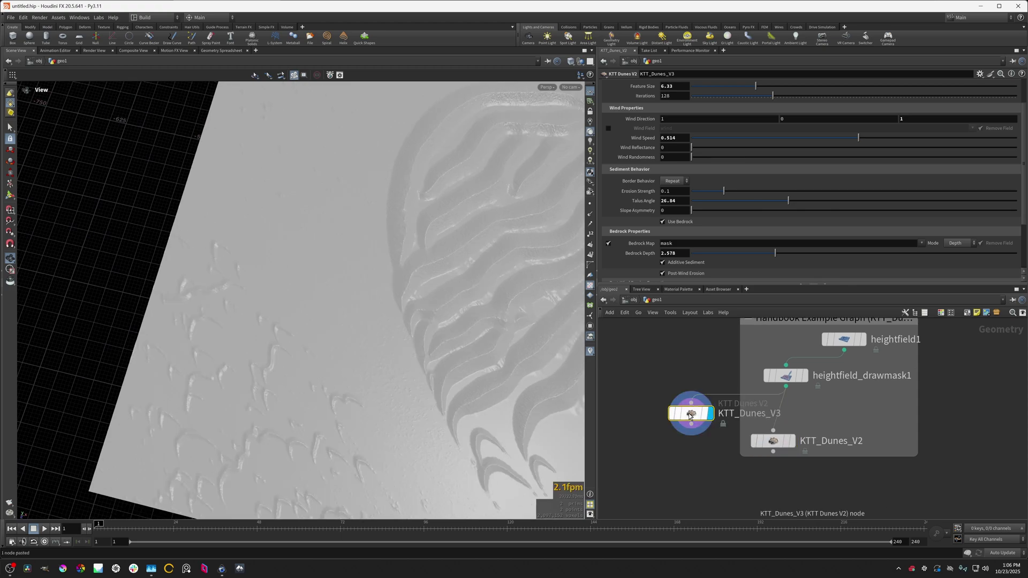
pyautogui.click(793, 442)
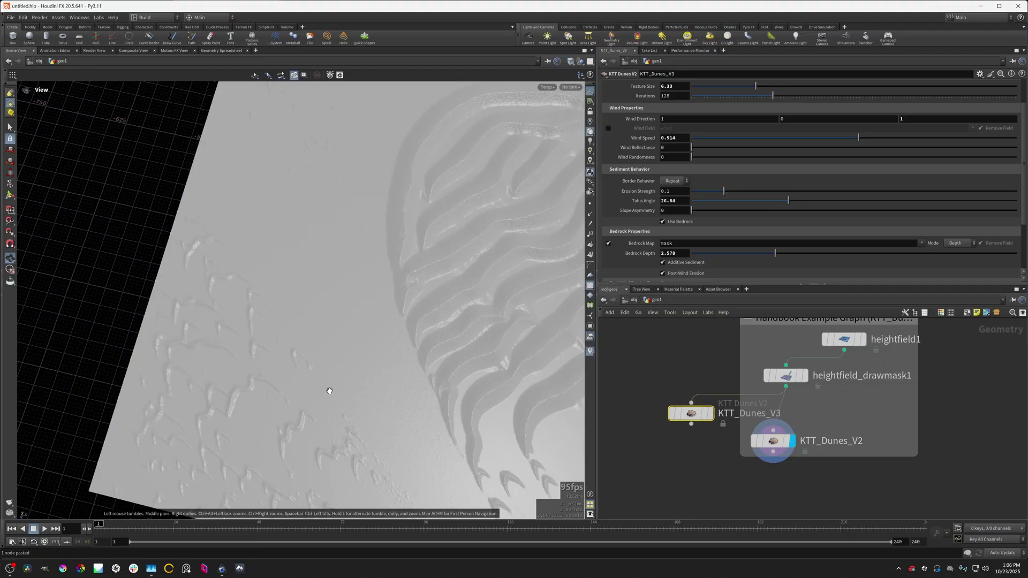
pyautogui.click(712, 414)
pyautogui.click(793, 443)
pyautogui.click(713, 417)
pyautogui.click(793, 442)
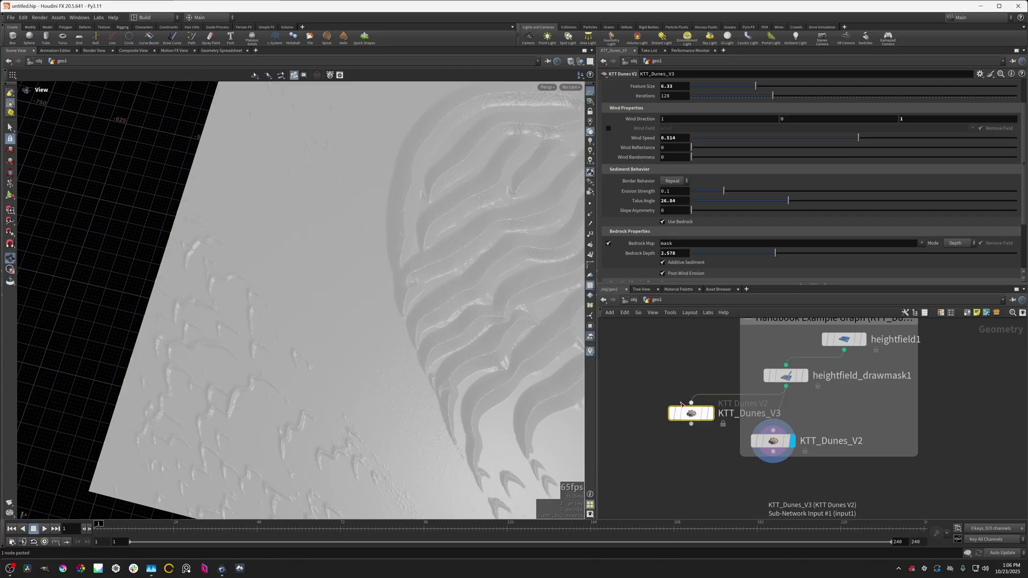
pyautogui.press('Delete')
# - Align KTT_Dunes_V2 beneath heightfield_drawmask1 in the network and inspect the dunes across the masked area
pyautogui.scroll(8, 424, 371)
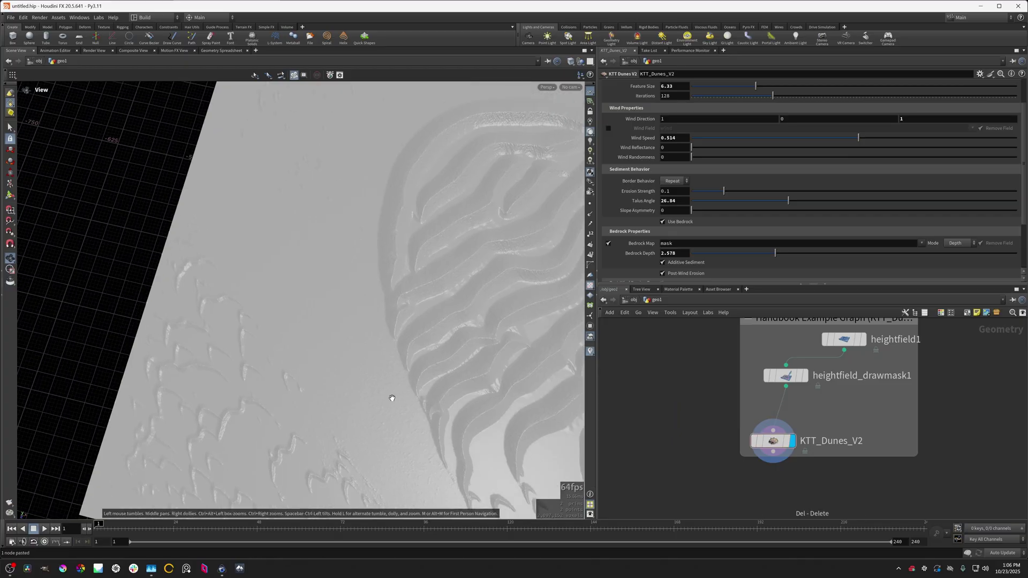
pyautogui.scroll(6, 384, 363)
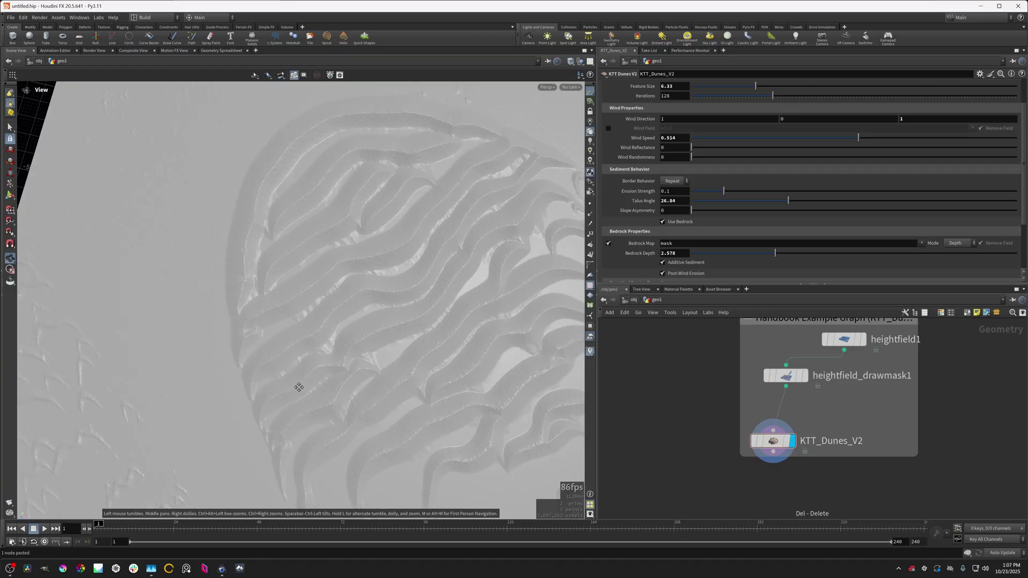
pyautogui.moveTo(299, 387); pyautogui.dragTo(355, 370, button='middle')
pyautogui.scroll(-2, 408, 387)
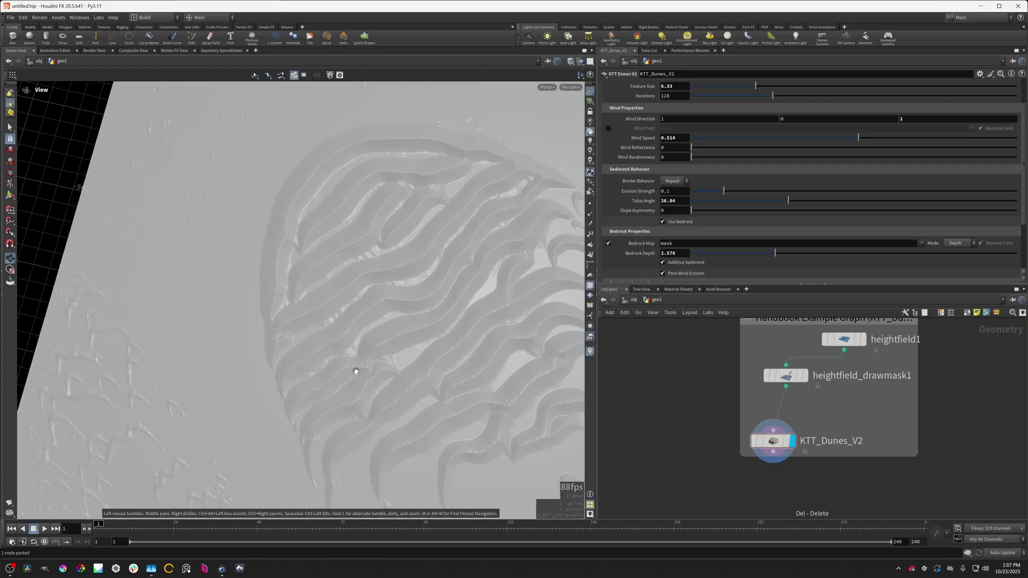
pyautogui.moveTo(418, 369); pyautogui.dragTo(364, 369, button='middle')
pyautogui.moveTo(784, 438); pyautogui.dragTo(797, 421)
pyautogui.moveTo(314, 336); pyautogui.dragTo(296, 343, button='middle')
pyautogui.moveTo(296, 342); pyautogui.dragTo(367, 287)
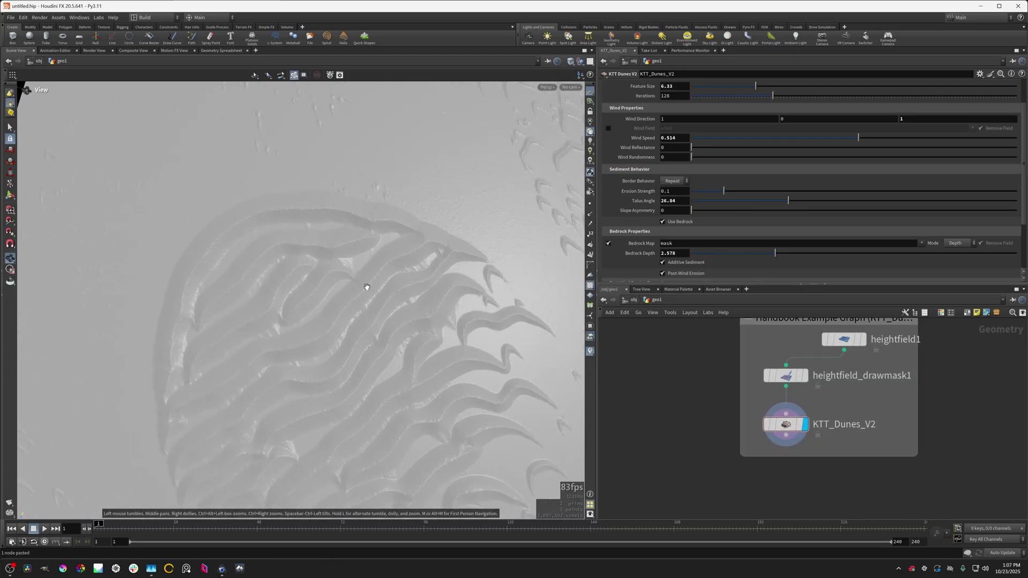
# - Raise the Bedrock Depth to 5.774 on KTT_Dunes_V2 and inspect the masked dune field from several angles
pyautogui.click(878, 254)
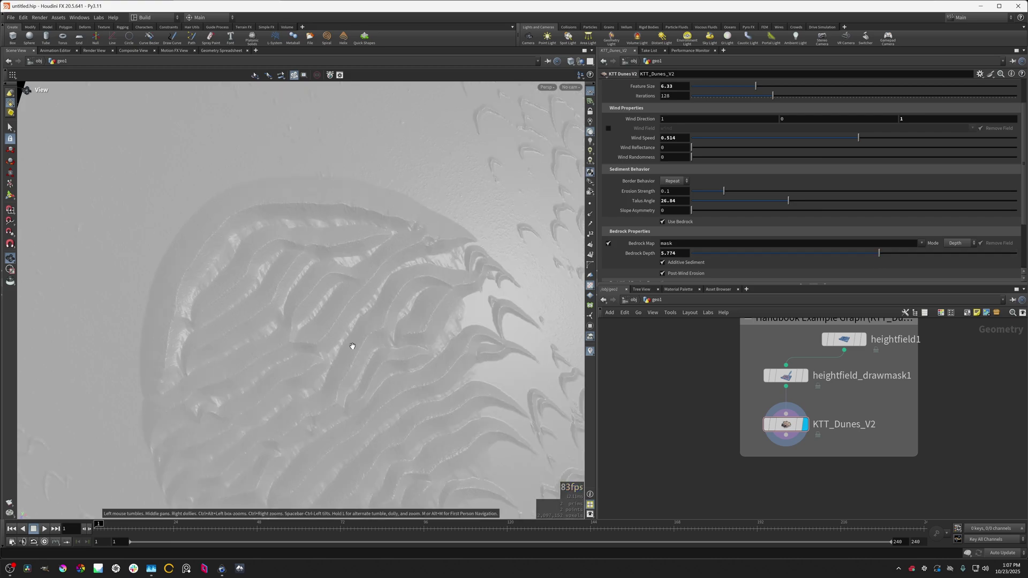
pyautogui.moveTo(351, 340); pyautogui.dragTo(361, 299)
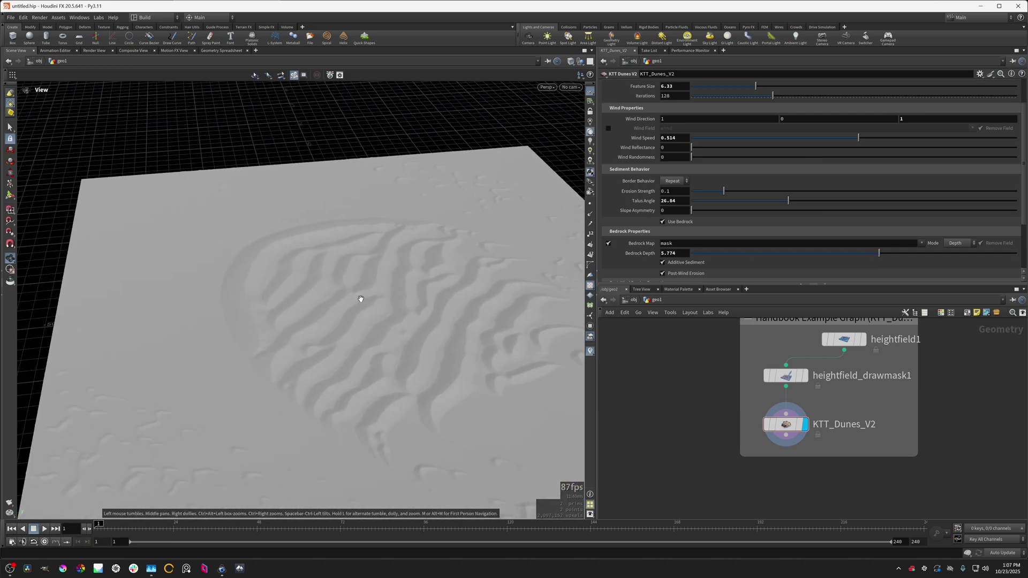
pyautogui.moveTo(361, 298); pyautogui.dragTo(418, 296, button='middle')
pyautogui.moveTo(418, 296); pyautogui.dragTo(423, 332)
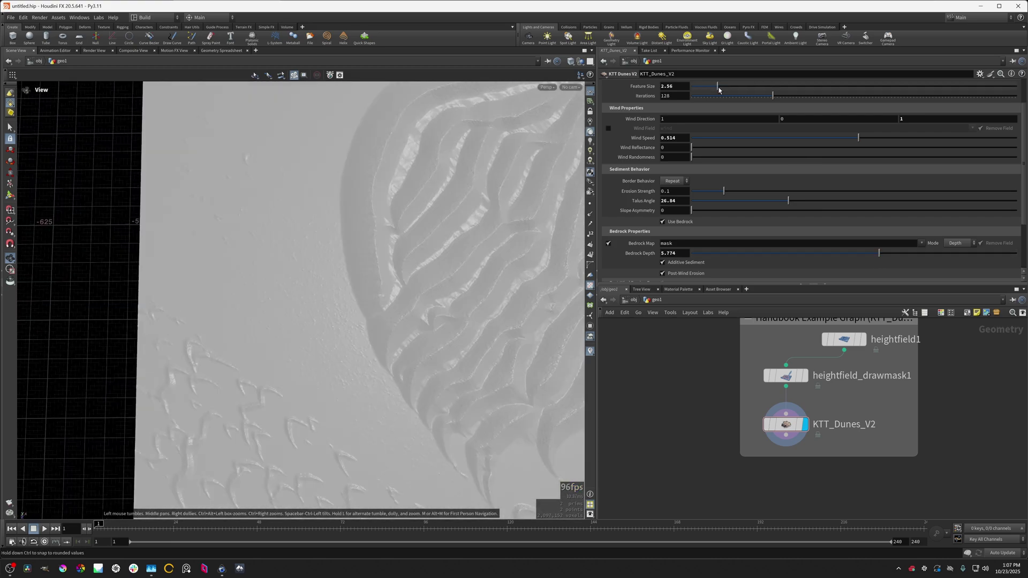
# - Try a Feature Size of 1.82 on KTT_Dunes_V2, and set it to 5.85 for larger dunes
pyautogui.moveTo(711, 89); pyautogui.dragTo(709, 88)
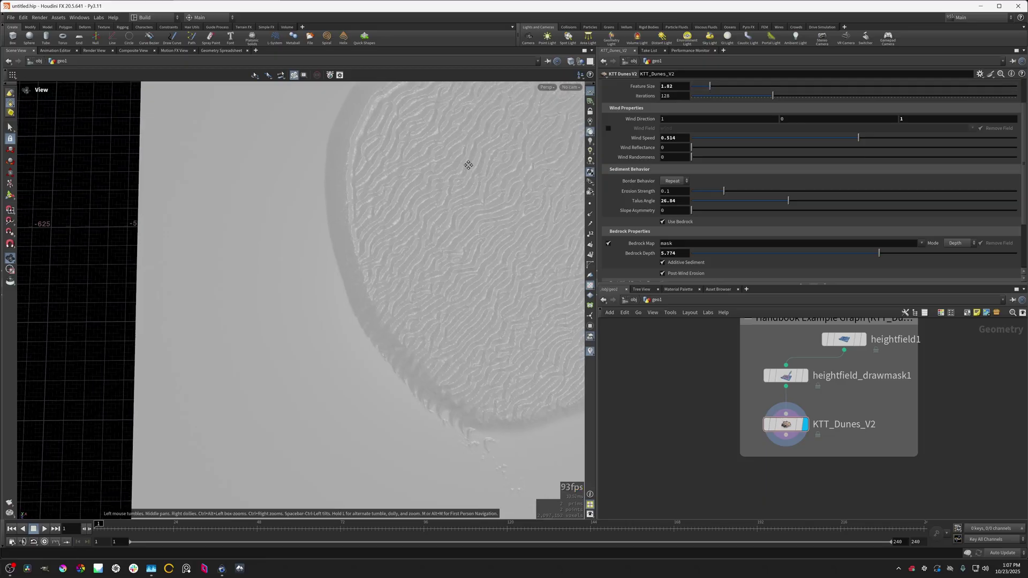
pyautogui.moveTo(471, 165); pyautogui.dragTo(421, 275)
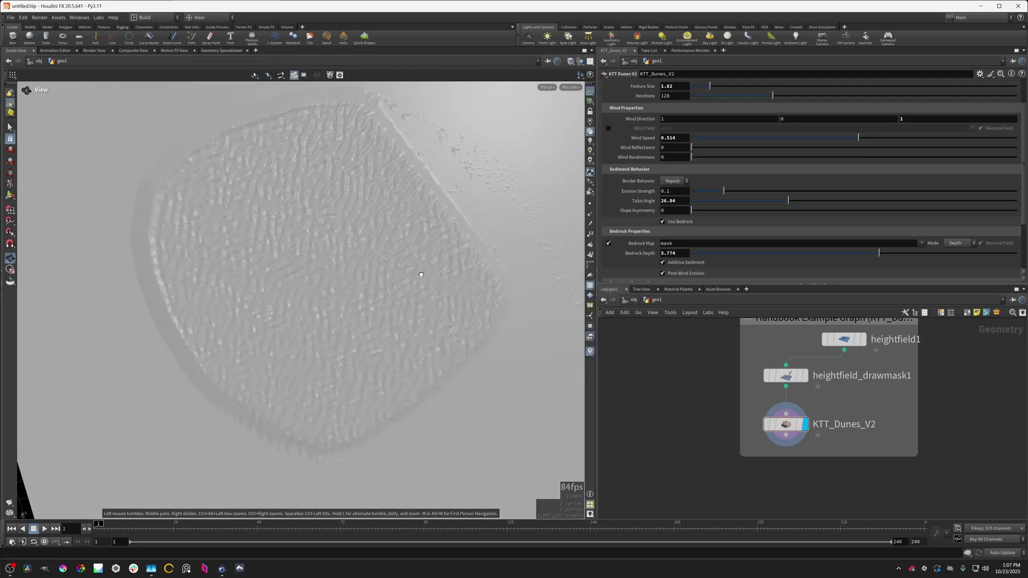
pyautogui.click(737, 88)
pyautogui.click(752, 89)
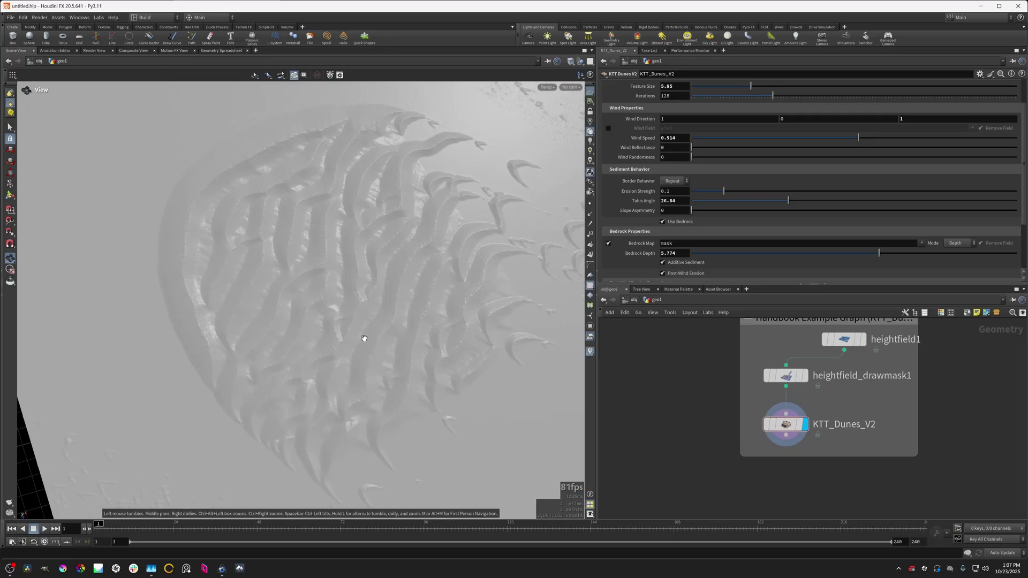
pyautogui.moveTo(361, 339); pyautogui.dragTo(426, 332)
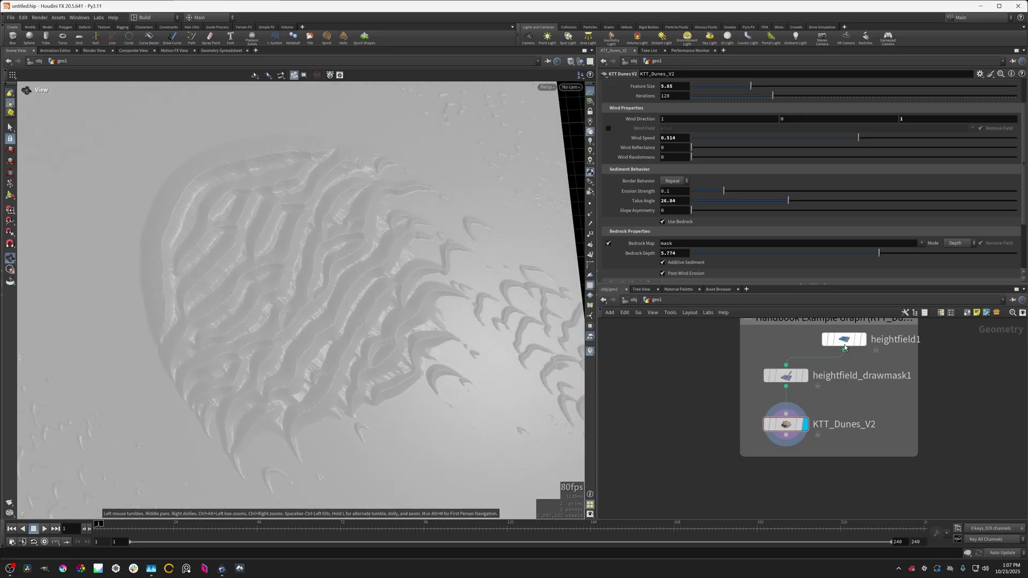
# - Set the Grid Spacing to 0.25 on heightfield1 and inspect the barchans outside the masked dune field
pyautogui.click(845, 343)
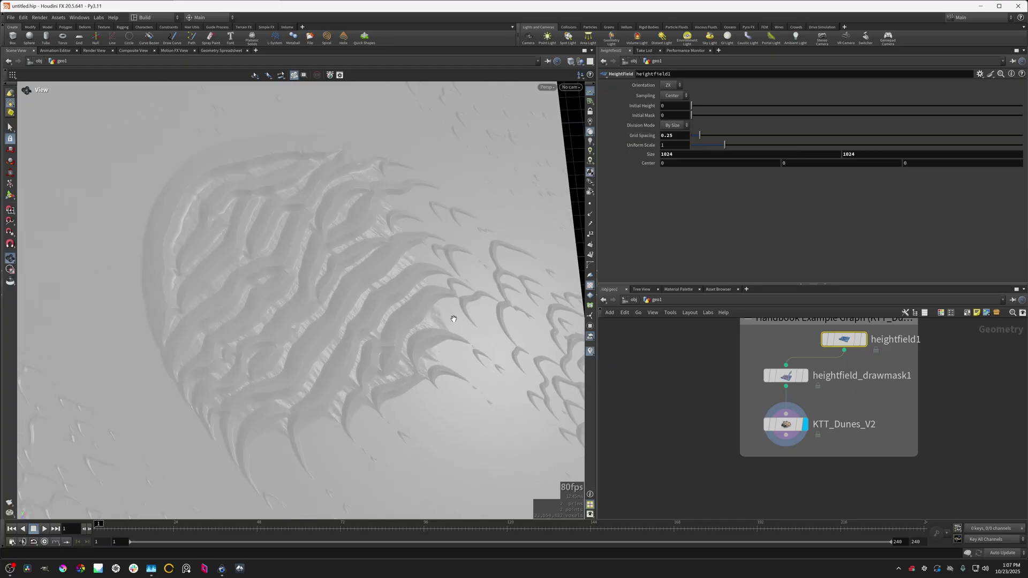
pyautogui.scroll(2, 455, 320)
pyautogui.moveTo(455, 320); pyautogui.dragTo(421, 362)
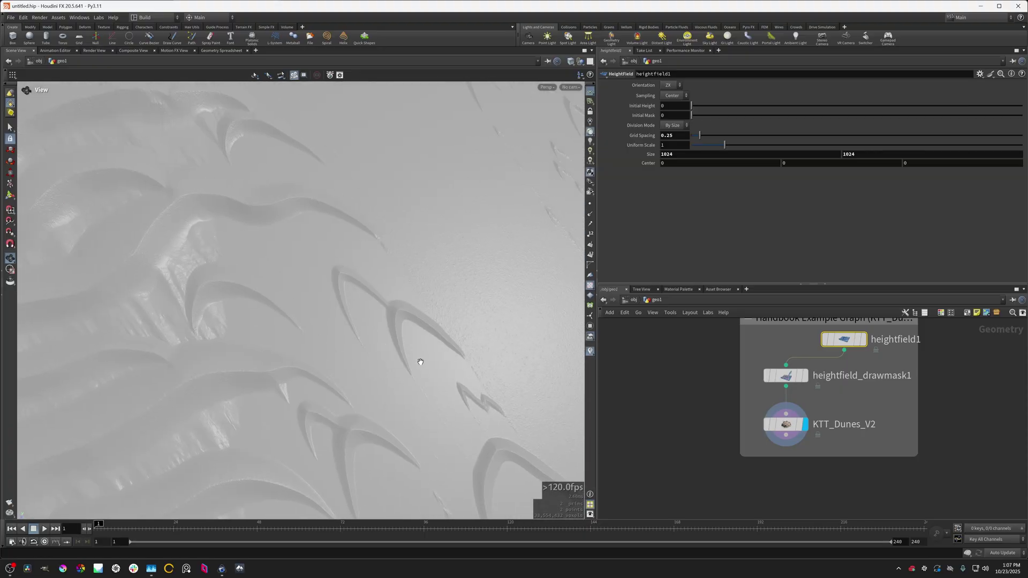
pyautogui.moveTo(471, 394); pyautogui.dragTo(354, 228)
pyautogui.moveTo(324, 317); pyautogui.dragTo(414, 377)
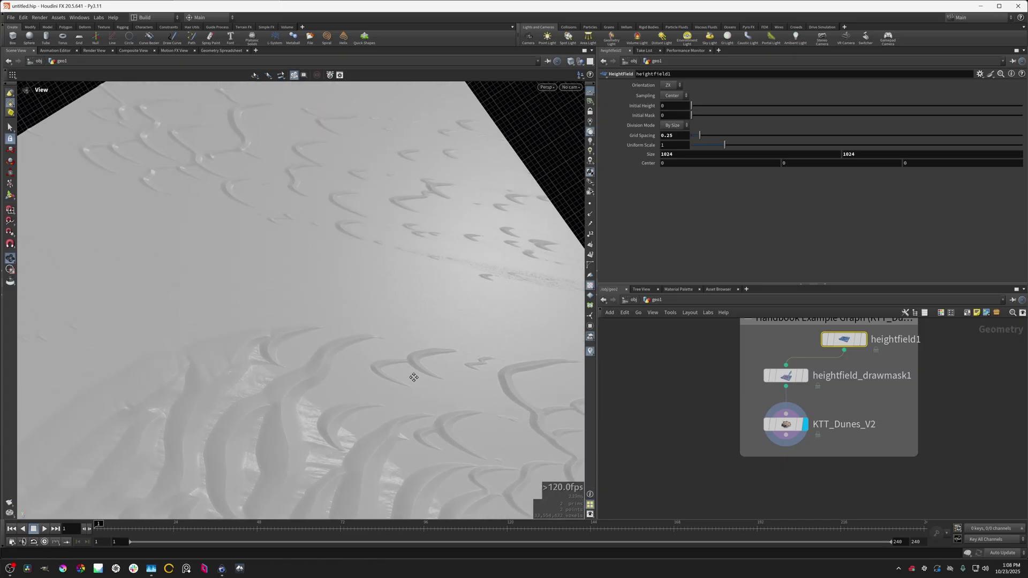
pyautogui.moveTo(357, 309); pyautogui.dragTo(430, 379)
# - Try a Wind Randomness of 0.084 on KTT_Dunes_V2 and reset it to 0, comparing the barchans outside the masked area
pyautogui.click(773, 429)
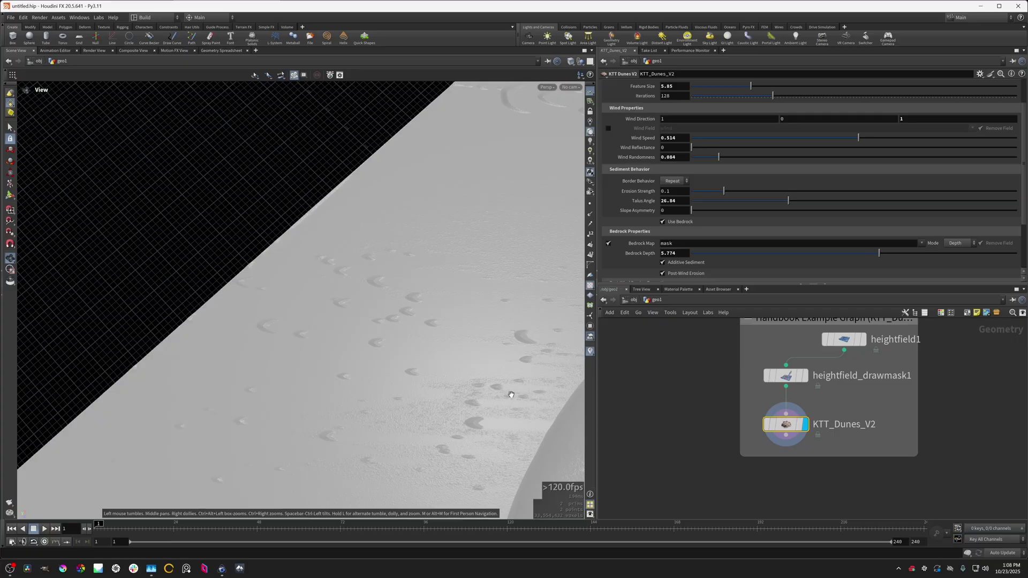
pyautogui.scroll(-1, 511, 395)
pyautogui.moveTo(512, 395); pyautogui.dragTo(186, 454, button='middle')
pyautogui.scroll(2, 436, 358)
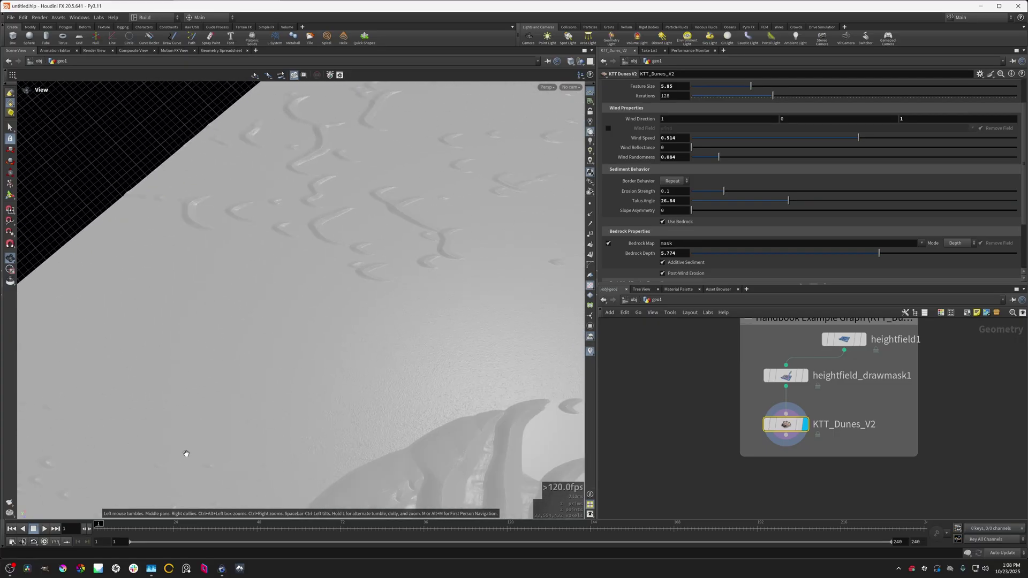
pyautogui.moveTo(410, 280); pyautogui.dragTo(353, 406, button='middle')
pyautogui.scroll(2, 377, 341)
pyautogui.moveTo(495, 290); pyautogui.dragTo(423, 314, button='middle')
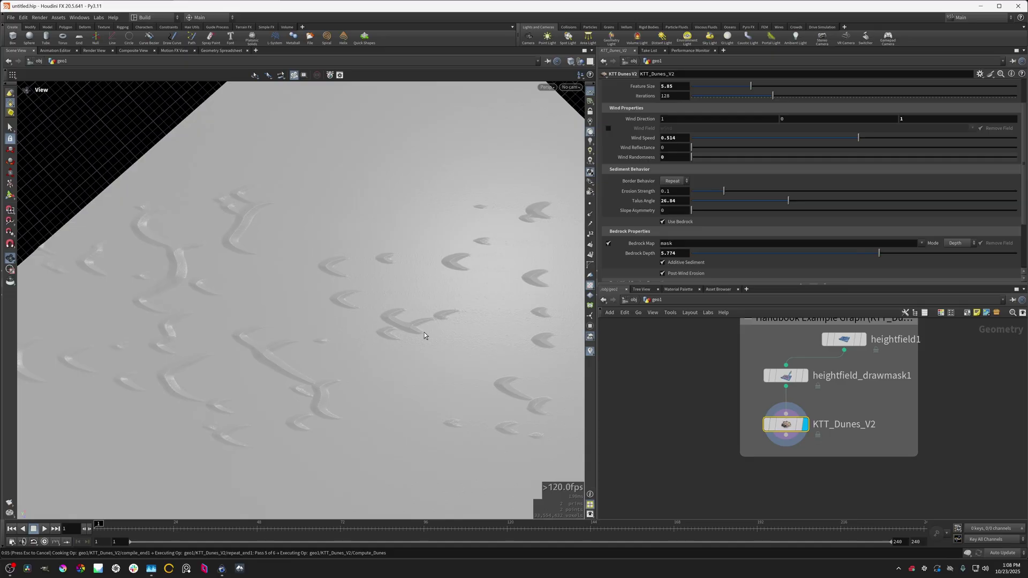
pyautogui.moveTo(463, 360); pyautogui.dragTo(374, 319)
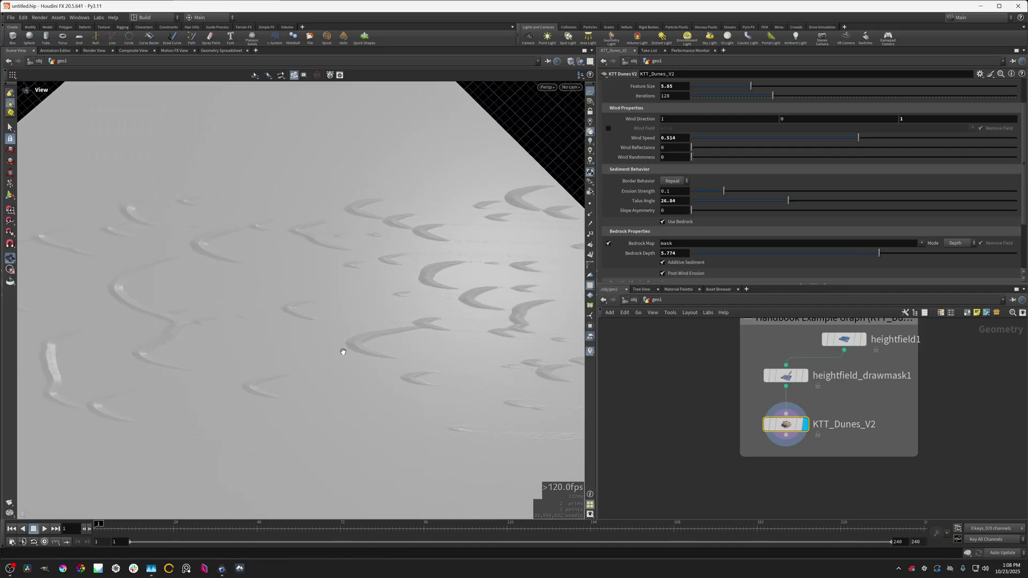
pyautogui.moveTo(427, 371); pyautogui.dragTo(448, 360)
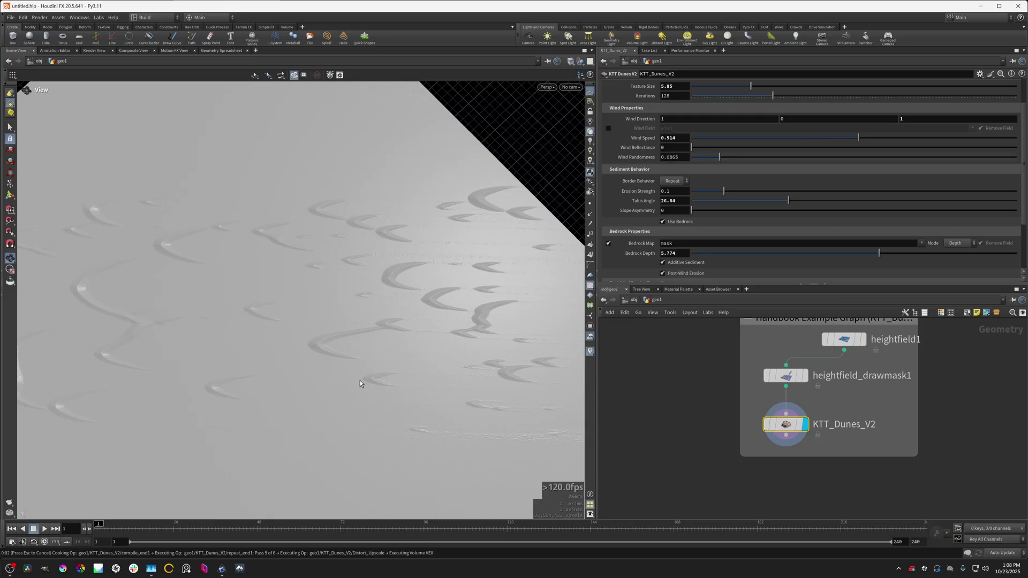
# - Set the Wind Randomness to 0.0865 on KTT_Dunes_V2 and inspect the dunes inside the masked area
pyautogui.moveTo(407, 379); pyautogui.dragTo(413, 347)
pyautogui.moveTo(278, 423); pyautogui.dragTo(466, 99, button='middle')
pyautogui.moveTo(453, 241); pyautogui.dragTo(539, 189, button='middle')
pyautogui.moveTo(482, 214); pyautogui.dragTo(315, 285, button='right')
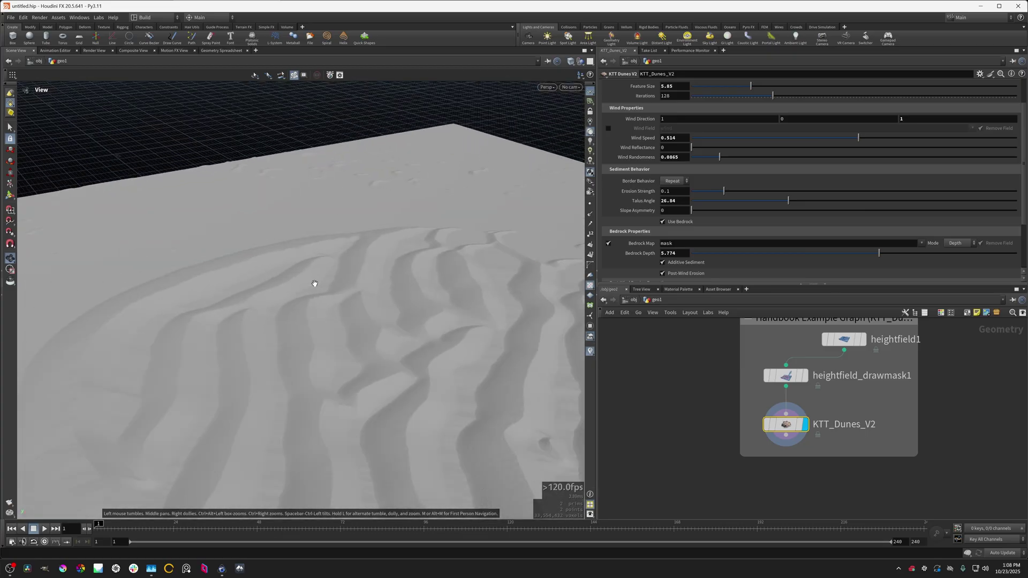
pyautogui.moveTo(314, 284); pyautogui.dragTo(522, 285)
# - Bring up the Post-Wind Erosion Properties of KTT_Dunes_V2 and examine the slip faces of the masked dunes up close
pyautogui.scroll(-3, 668, 236)
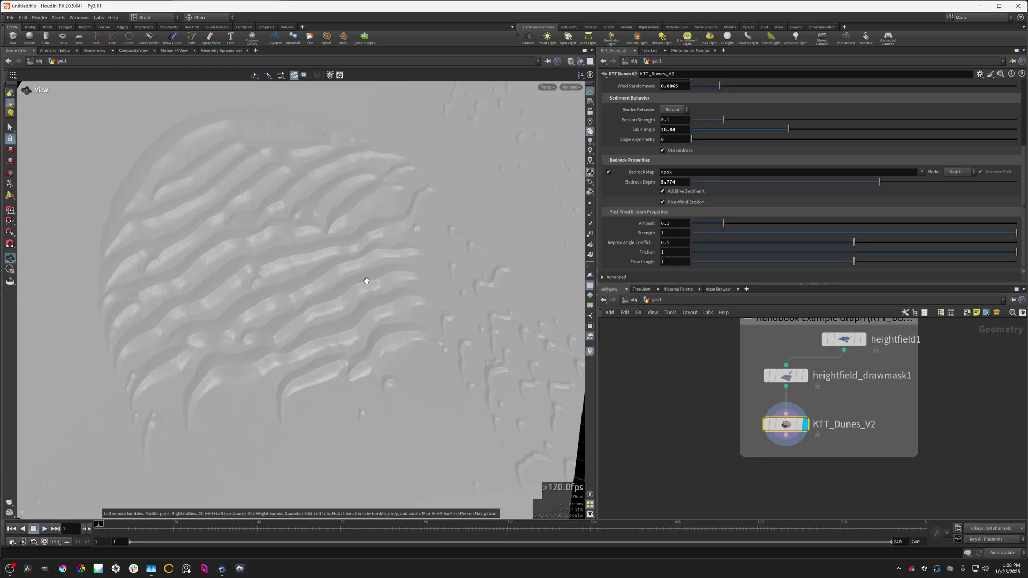
pyautogui.moveTo(366, 281); pyautogui.dragTo(328, 334)
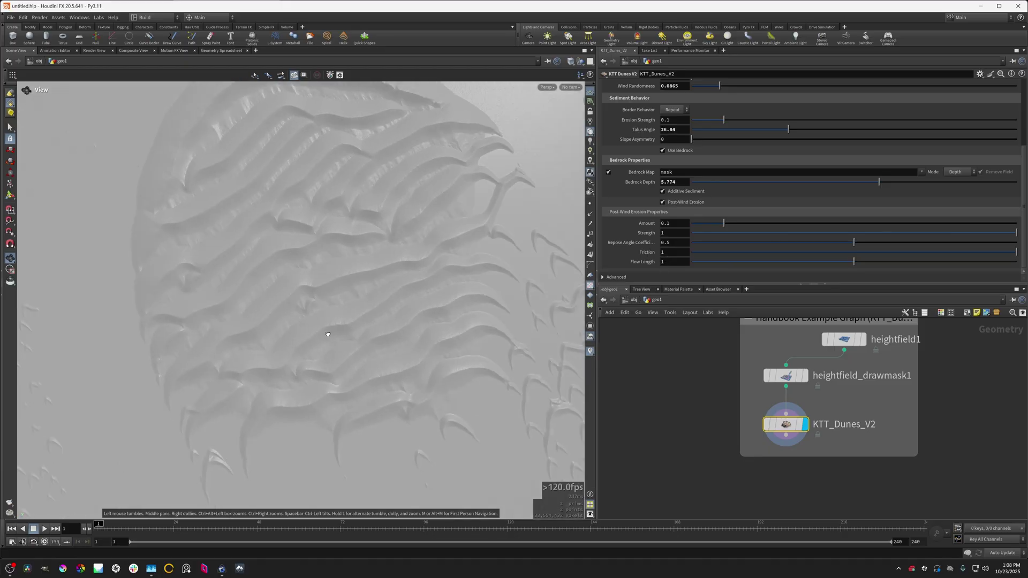
pyautogui.moveTo(332, 236); pyautogui.dragTo(367, 319)
pyautogui.moveTo(370, 194); pyautogui.dragTo(430, 244)
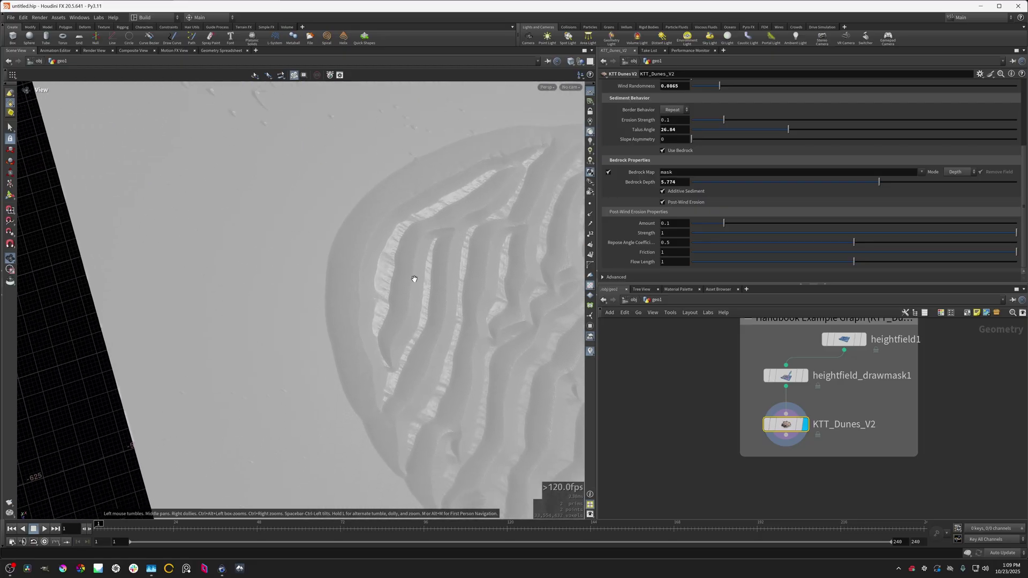
pyautogui.moveTo(410, 282); pyautogui.dragTo(434, 353)
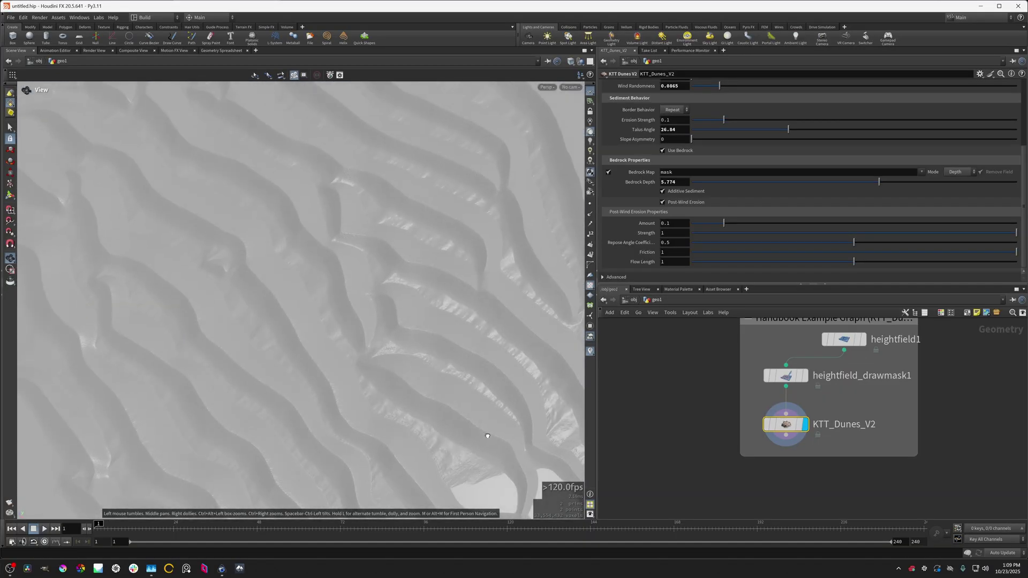